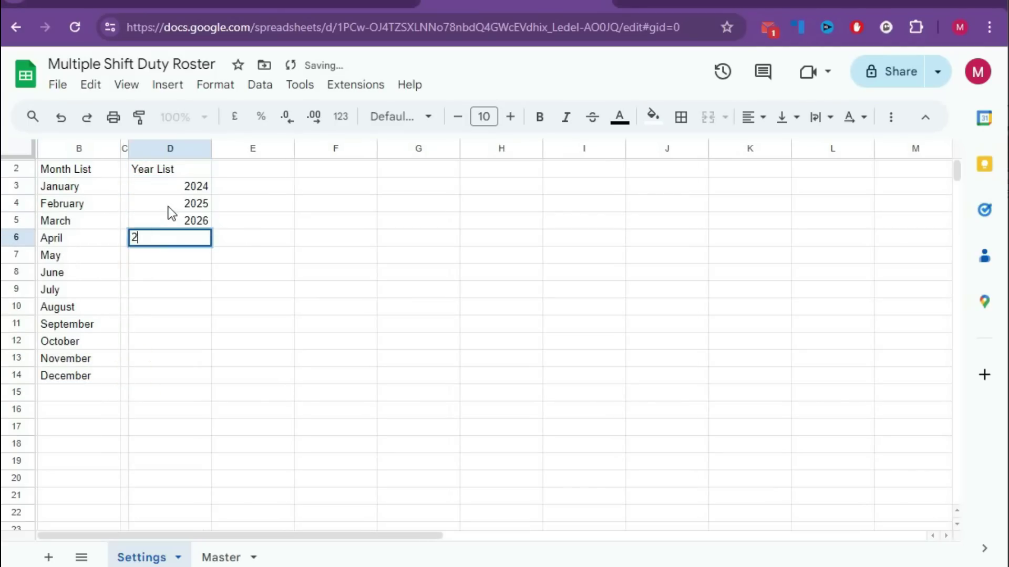
Complete the Year List with 2027 to 2030 and narrow column E into a spacer.
text(027 2028 2029 2030)
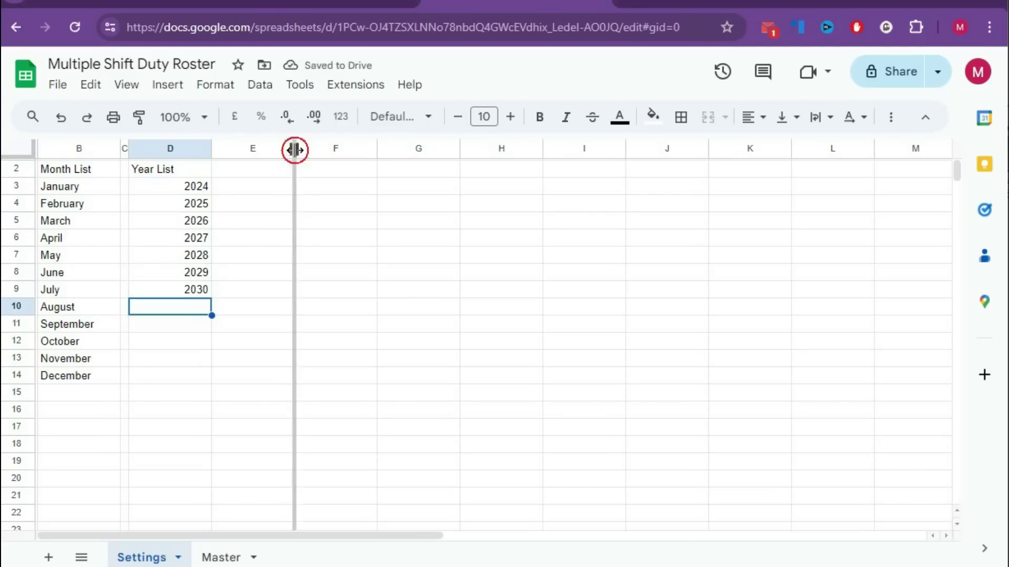
drag(294, 149, 220, 149)
Enter Shift Names (Morning, Afternoon, Night, Day, Call Days) in F2:F7 and Shift Legends (M, A, N, D, C) in H2:H7.
click(262, 168)
text(Shift Names Morning Afternoon Night Day Call Days)
click(339, 182)
text(Shift Legends M A N D C)
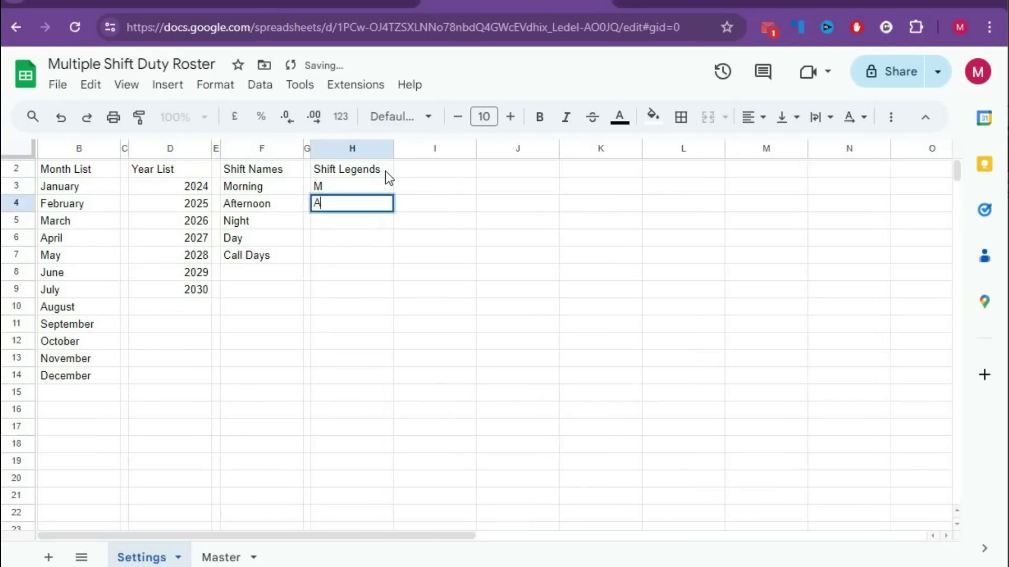
Enter the headers Shift-A to Shift-E in J2:N2 and narrow columns J to O.
click(441, 169)
text(Shift-A	Shift-B	Shift-C	Shift-D	)
drag(476, 149, 772, 149)
text(Shift-E)
drag(813, 149, 660, 153)
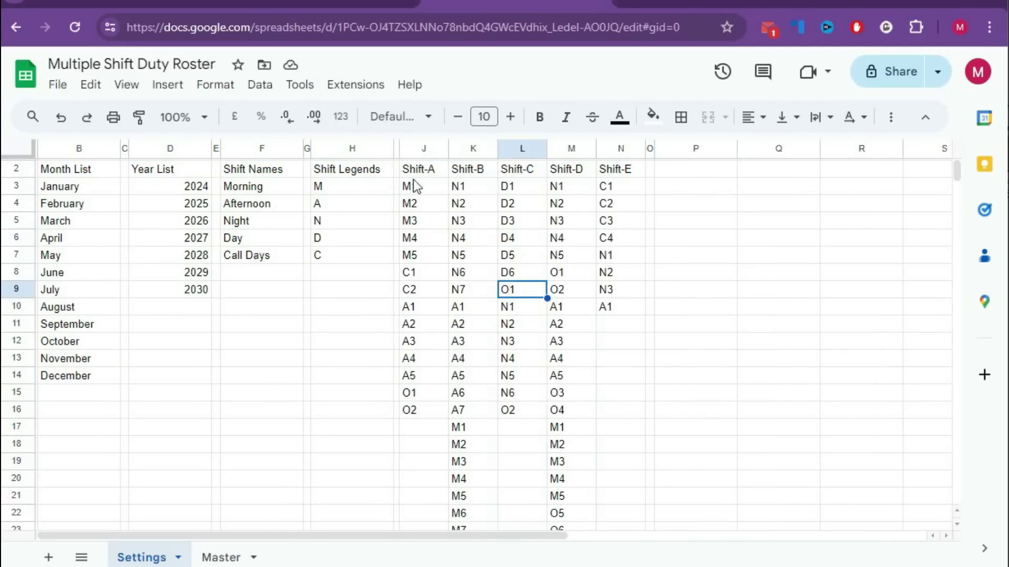
Centre-align the Year List column.
click(170, 149)
key(ctrl+shift+e)
Define the named ranges S_MList for the months in B3:B14 and S_YList for the years in D3:D9.
drag(339, 186, 336, 221)
click(260, 85)
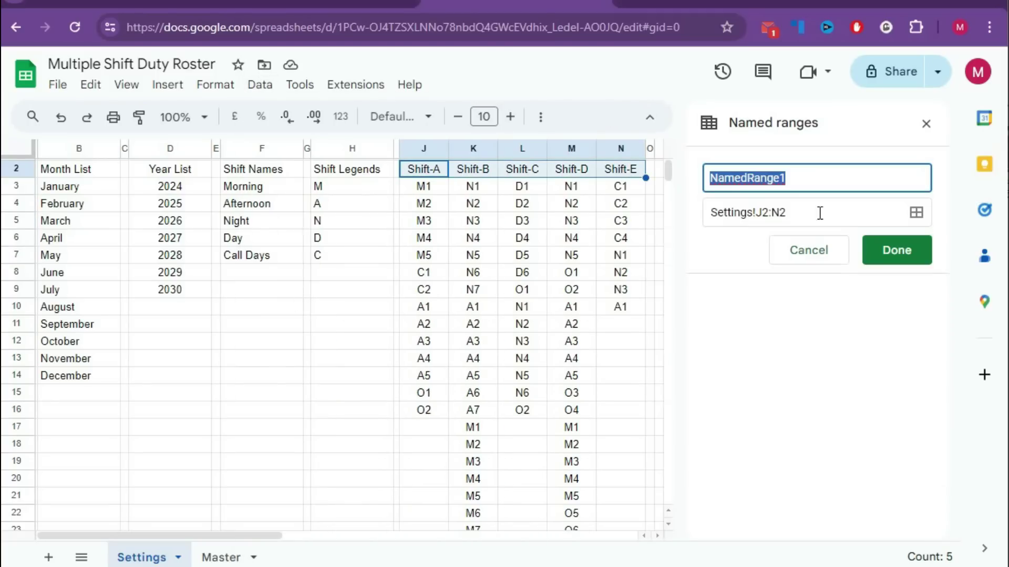
text(S_MList)
drag(59, 186, 60, 375)
click(897, 250)
text(S_YList)
drag(170, 186, 169, 289)
click(896, 250)
Define the named ranges S_SName for F3:F12 and S_SLegend for H3:H12.
text(S_Shi)
drag(261, 186, 262, 342)
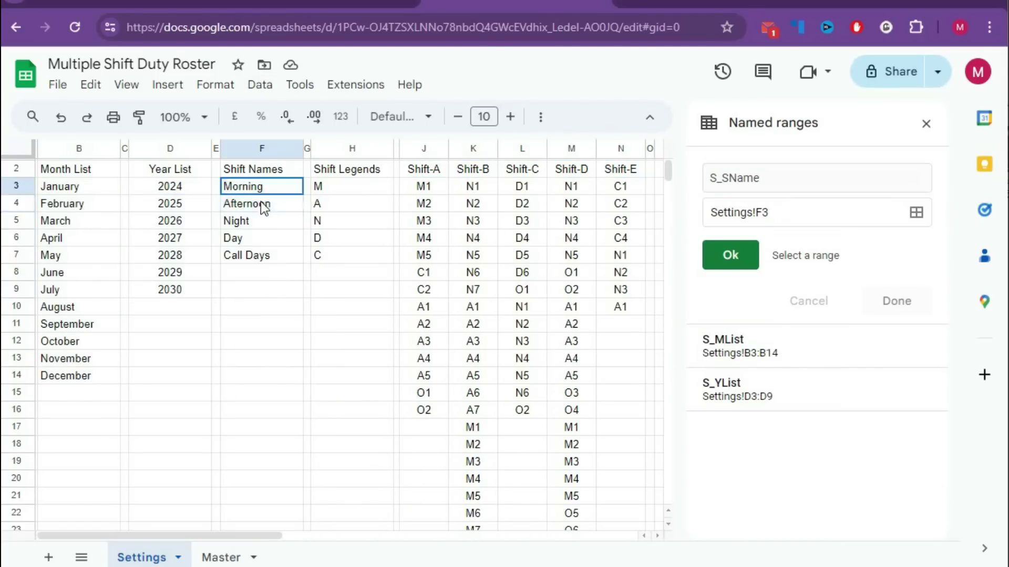
click(897, 250)
text(S_SLegend)
drag(339, 186, 338, 342)
click(896, 250)
Define the named range S_SType for the shift headers in J2:N2 and close the named ranges.
click(743, 164)
text(S_SType)
drag(424, 168, 621, 169)
click(730, 254)
click(926, 123)
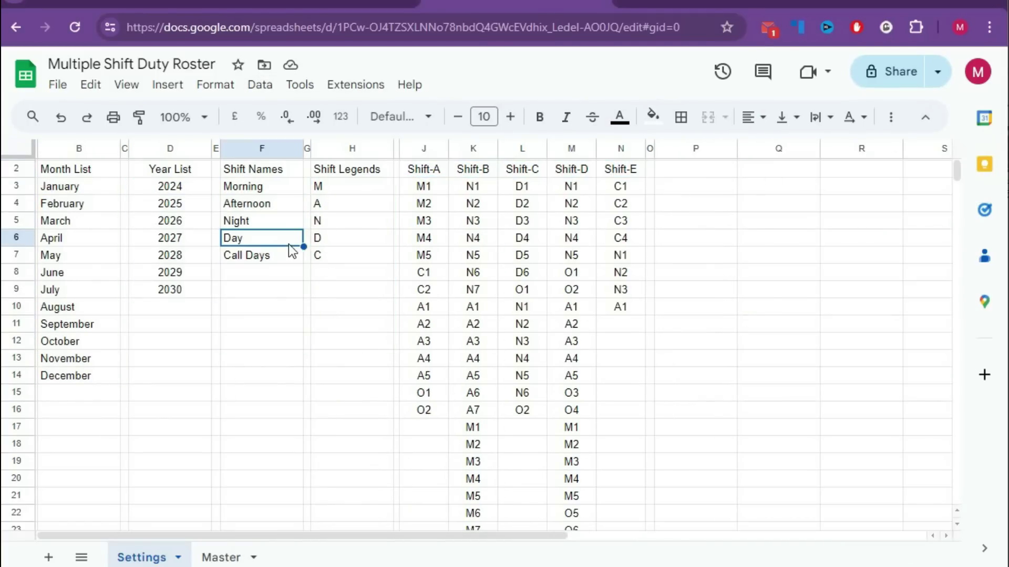
Add a conditional format to B3:B14 with the custom formula =isodd(row(B3)) and a custom purple fill.
drag(60, 186, 59, 376)
click(215, 85)
click(281, 363)
click(809, 339)
click(746, 473)
text(=isodd(row(B3)))
click(851, 475)
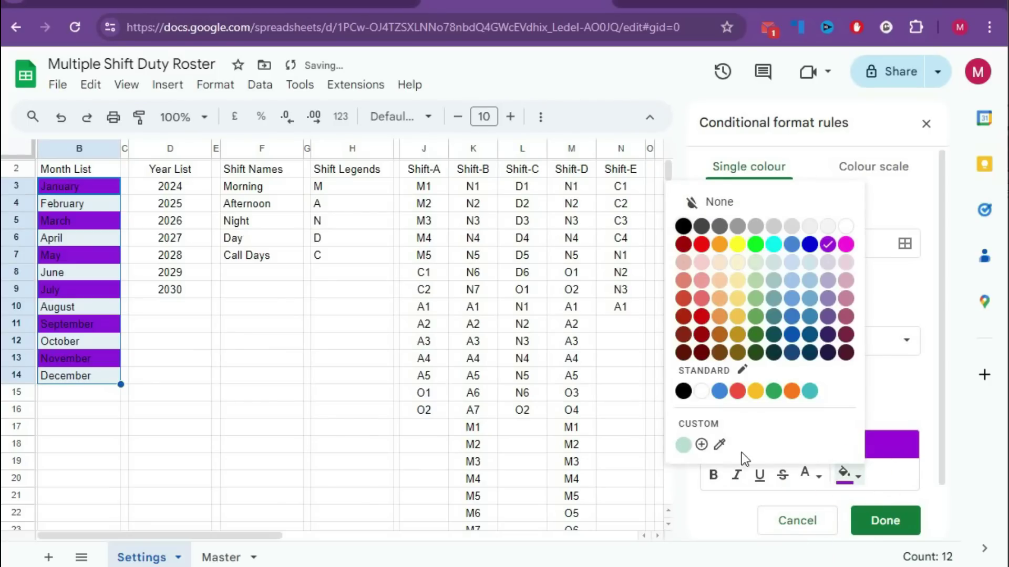
click(685, 443)
click(588, 429)
click(885, 520)
Add a second conditional rule to B3:B14 with the custom formula =iseven(row(B3)) and a light purple fill.
text(=iseven(row(B3)))
click(851, 475)
click(684, 444)
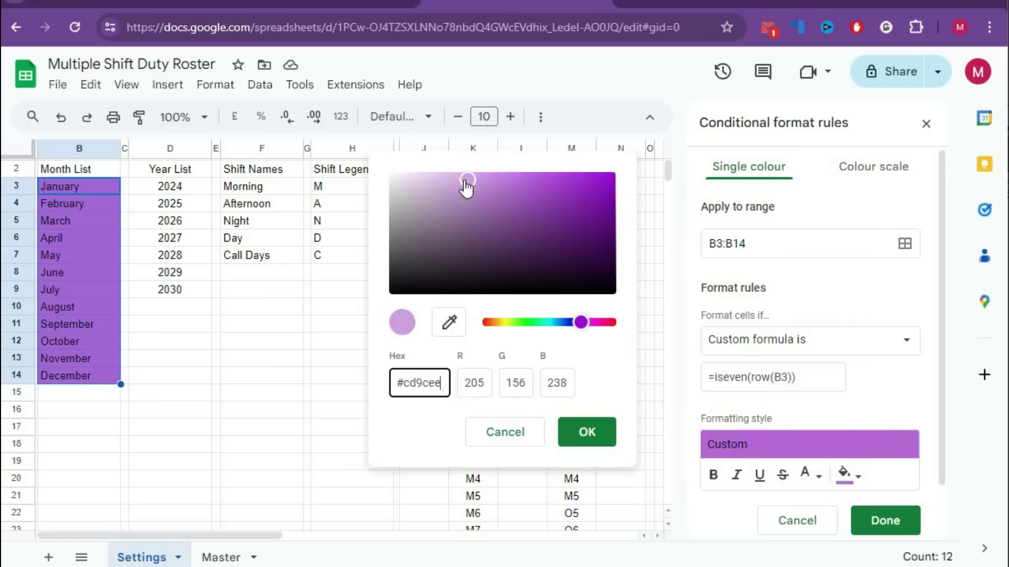
click(587, 430)
click(885, 521)
Copy the Month List's alternating colour formatting to the years in D3:D9.
click(139, 116)
drag(169, 186, 170, 289)
Add a conditional format to F3:F12 with the custom formula =and(isodd(row(F3)),F3<>"") and a purple fill.
drag(262, 186, 261, 341)
click(765, 295)
click(809, 339)
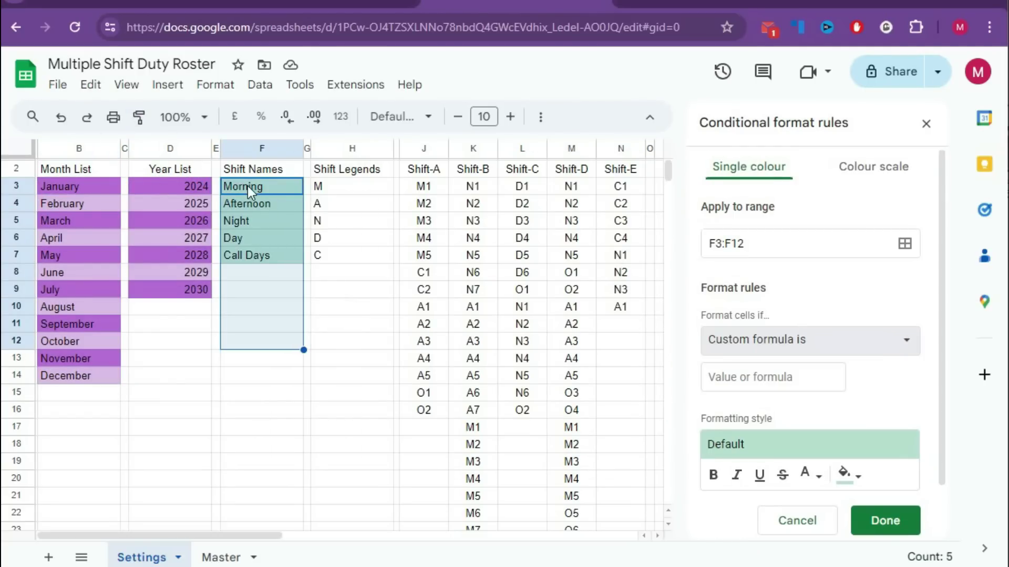
click(762, 376)
text(=and(isodd(row(F3)),F3<>""))
click(851, 476)
click(885, 521)
Add a second conditional rule to F3:F12 with the custom formula =and(iseven(row(F3)),F3<>"") and a light purple fill.
click(777, 235)
click(732, 376)
text(=and(iseven(row(F3)),F3<>""))
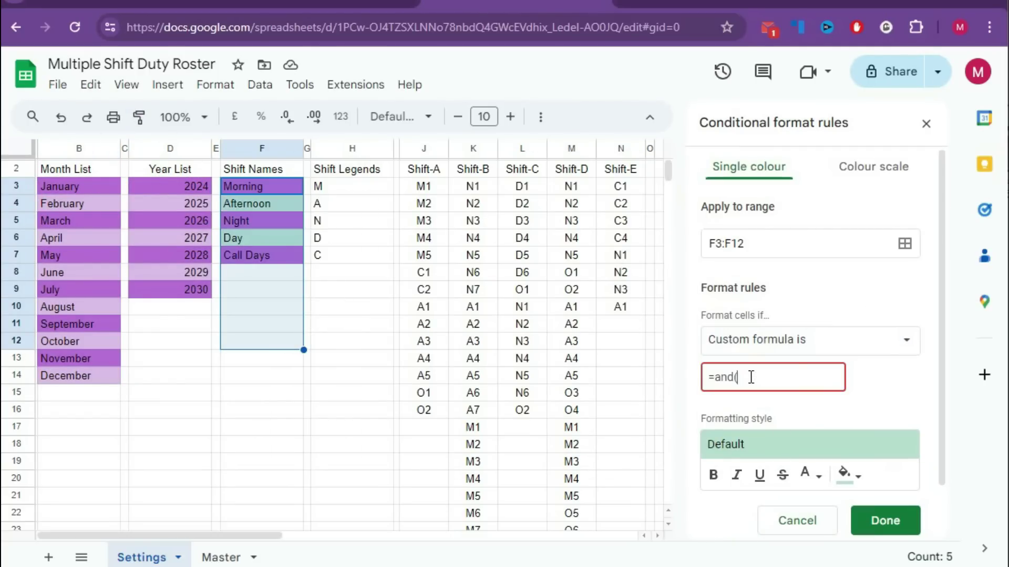
click(851, 476)
click(883, 520)
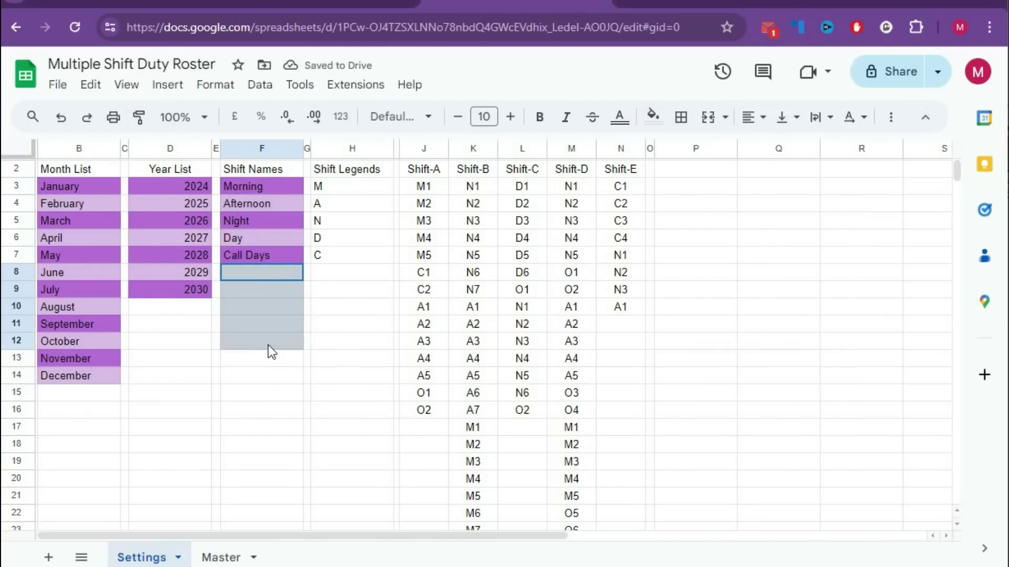
Apply the Shift Names formatting to H3:H12 and a grey fill to J3:N32.
drag(352, 186, 352, 341)
drag(424, 186, 620, 513)
Add a conditional format to J3:J32 with the custom formula =and(isodd(row(J3)),J3<>"") and a purple fill.
drag(423, 186, 423, 528)
click(215, 85)
click(252, 294)
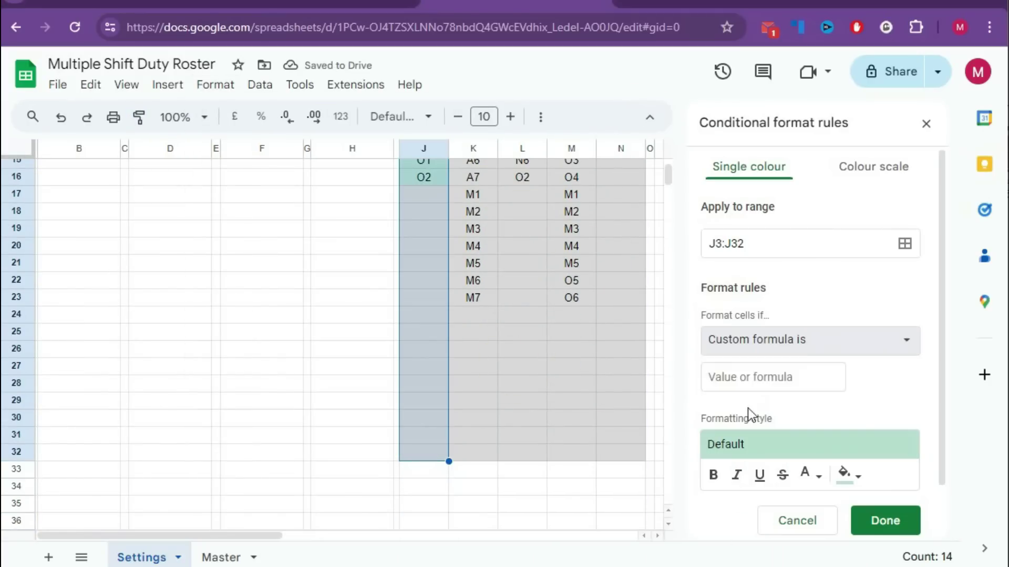
click(762, 377)
text(=and(isodd(row(J3)),J3<>""))
click(851, 475)
triple_click(839, 380)
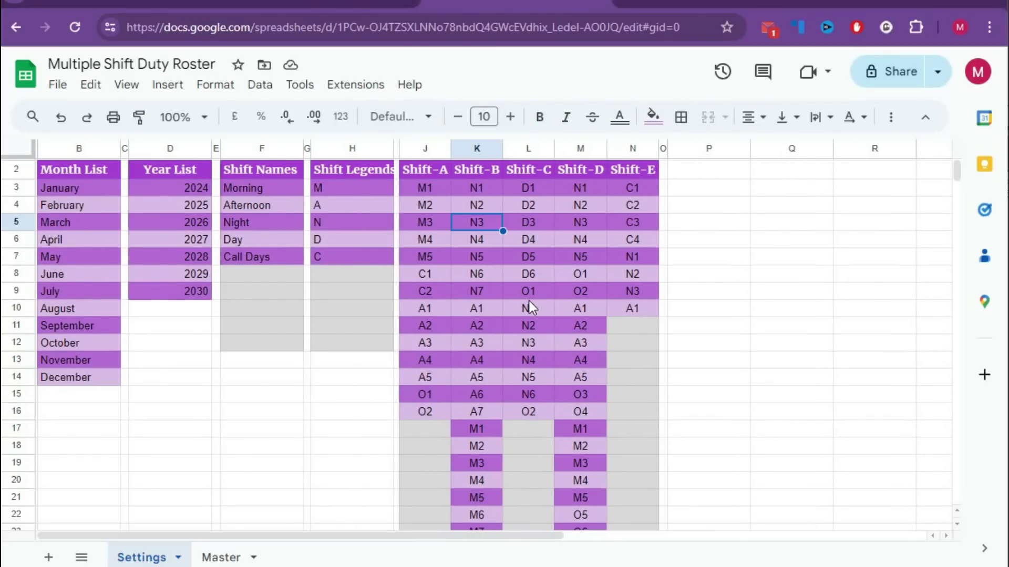
drag(790, 169, 766, 349)
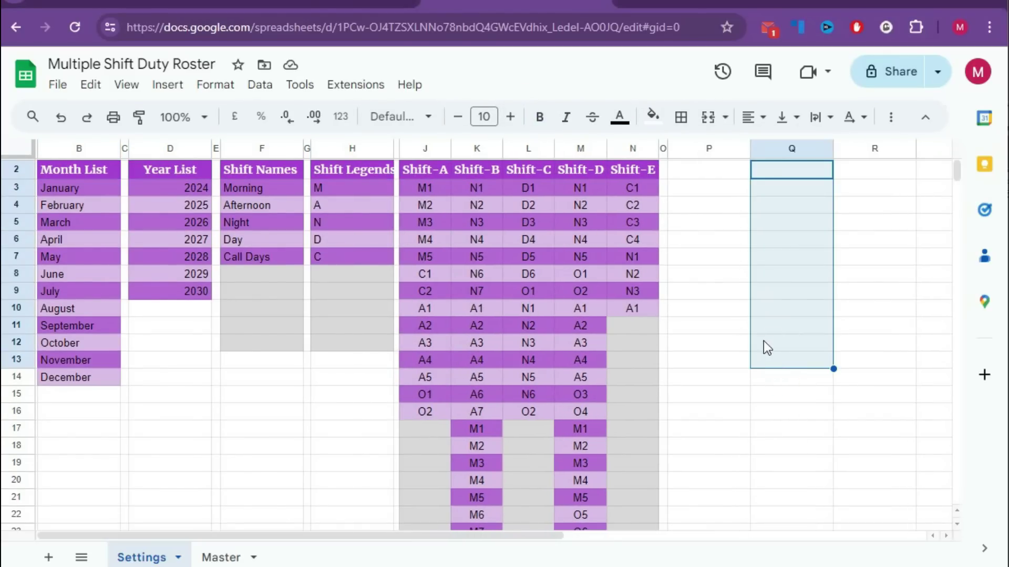
drag(258, 274, 251, 341)
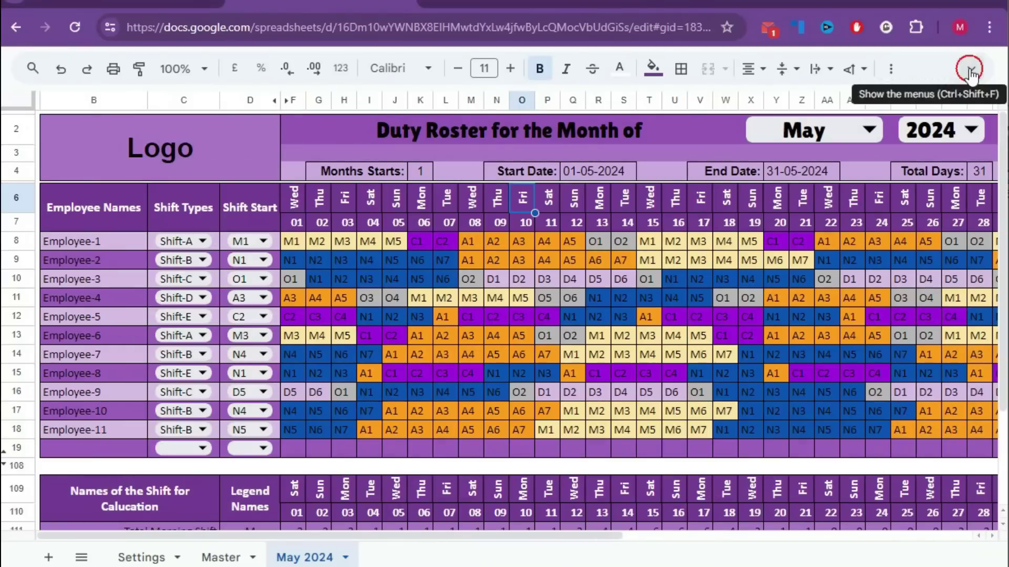
Show the hidden menus in the sample roster and create a new blank spreadsheet.
click(970, 70)
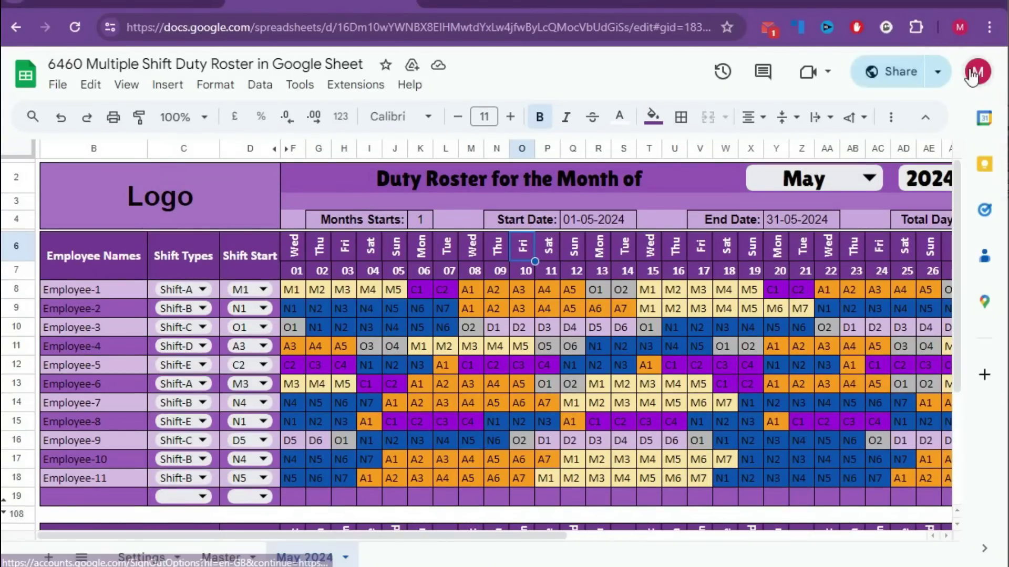
click(58, 85)
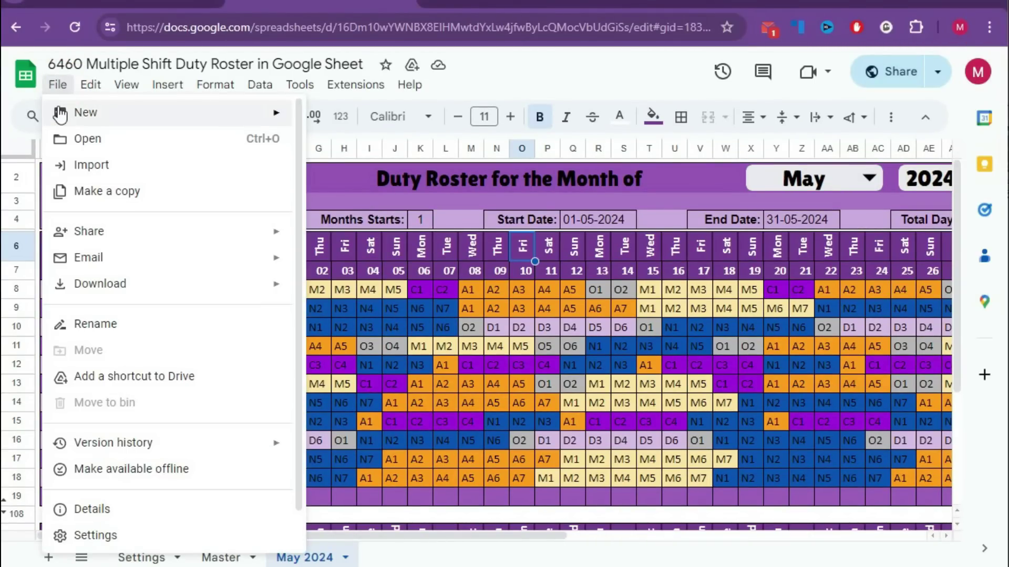
mouse_move(265, 115)
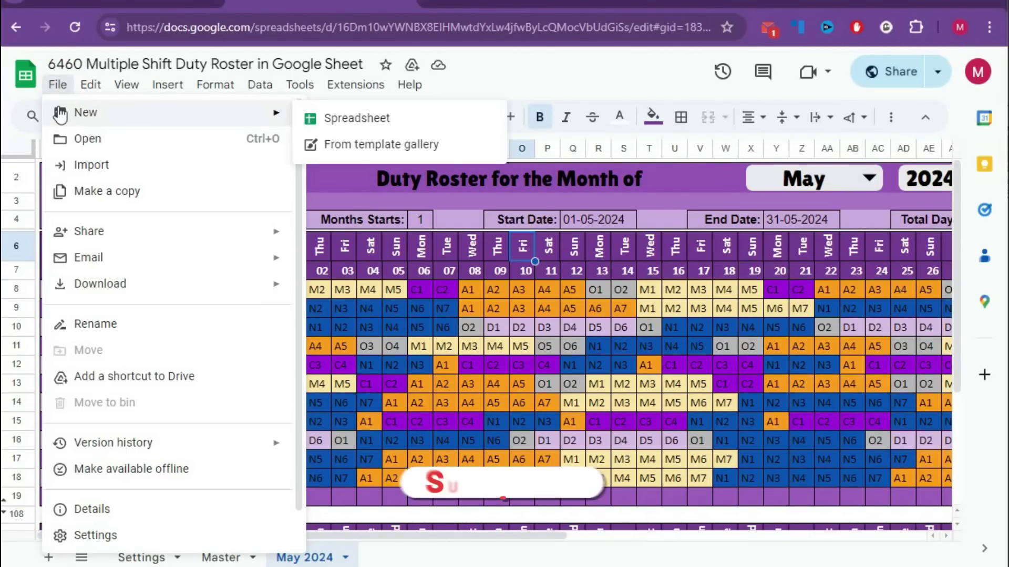
click(387, 120)
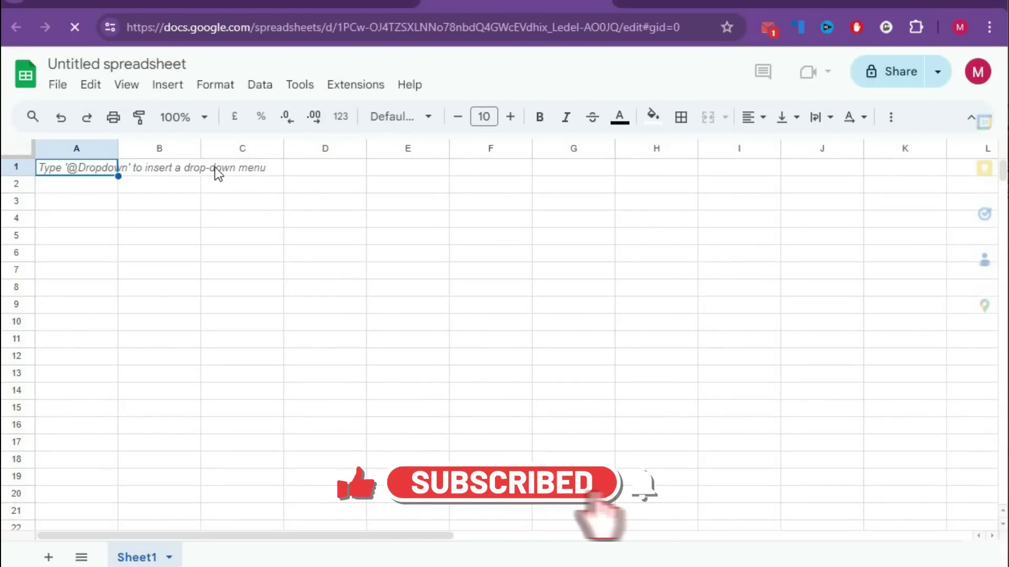
Name the new spreadsheet "Multiple Shift Duty Roster".
click(130, 64)
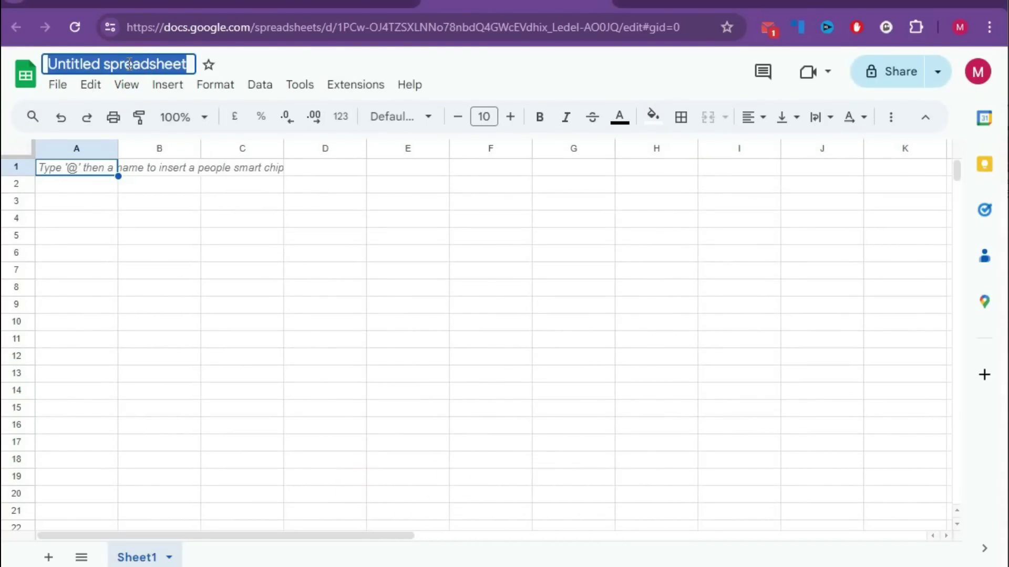
text(Mu)
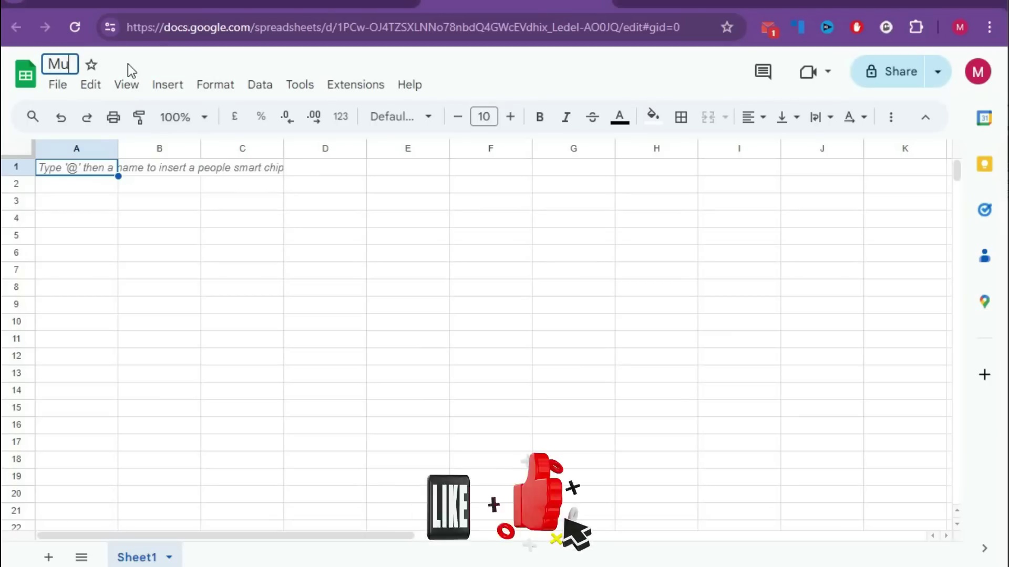
text(ltiple)
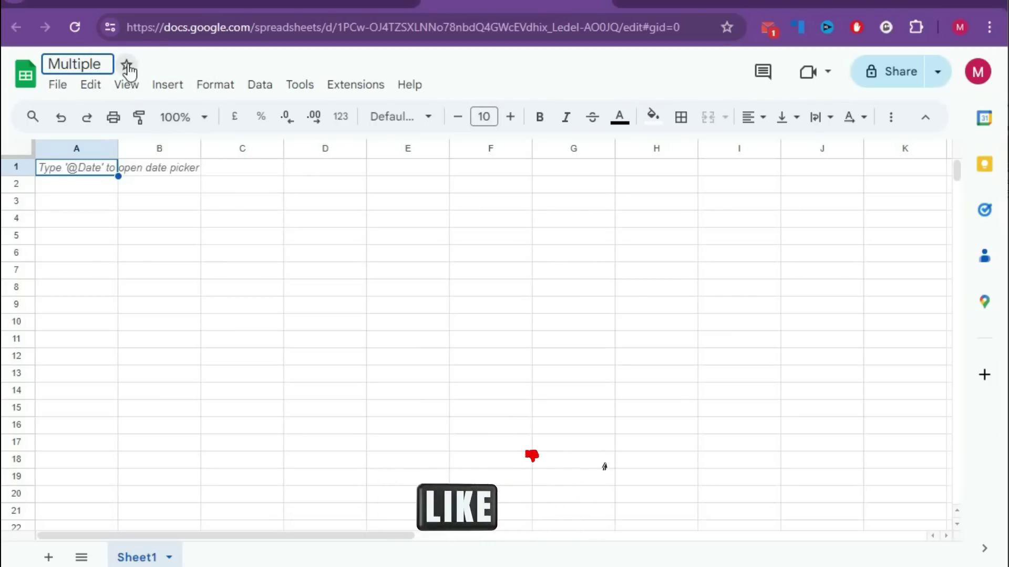
text( Shift Du)
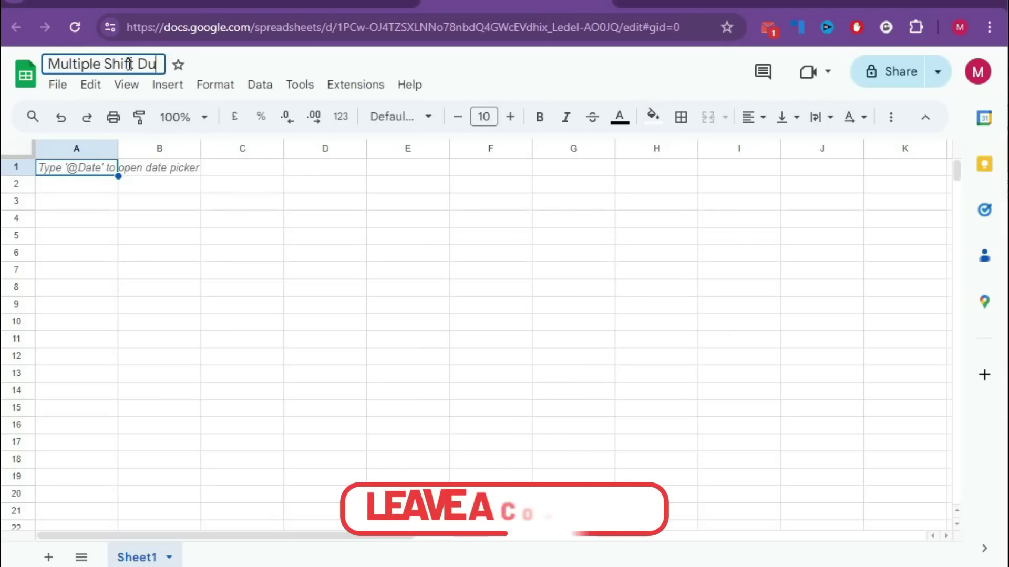
text(ty Roster)
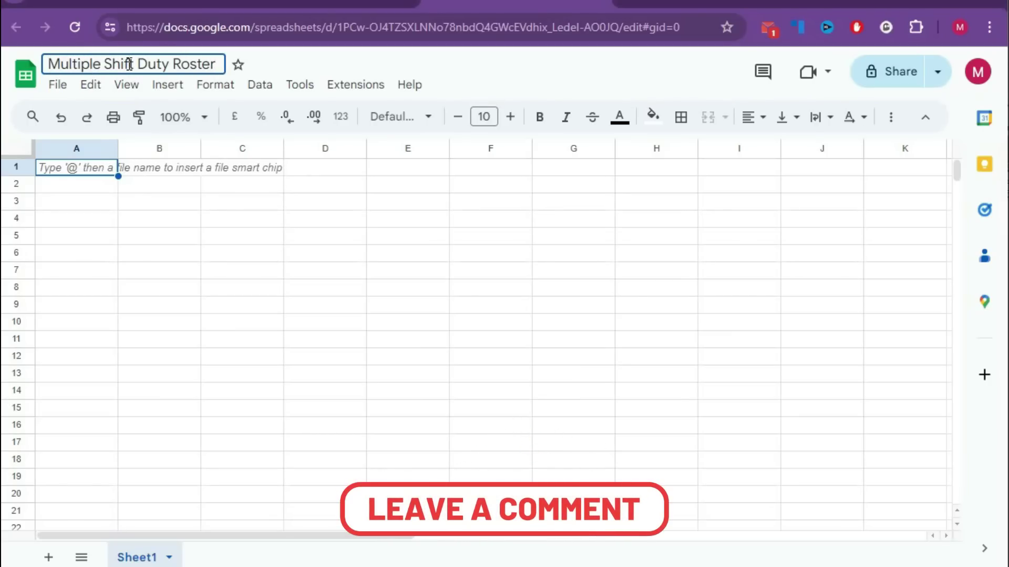
key(Return)
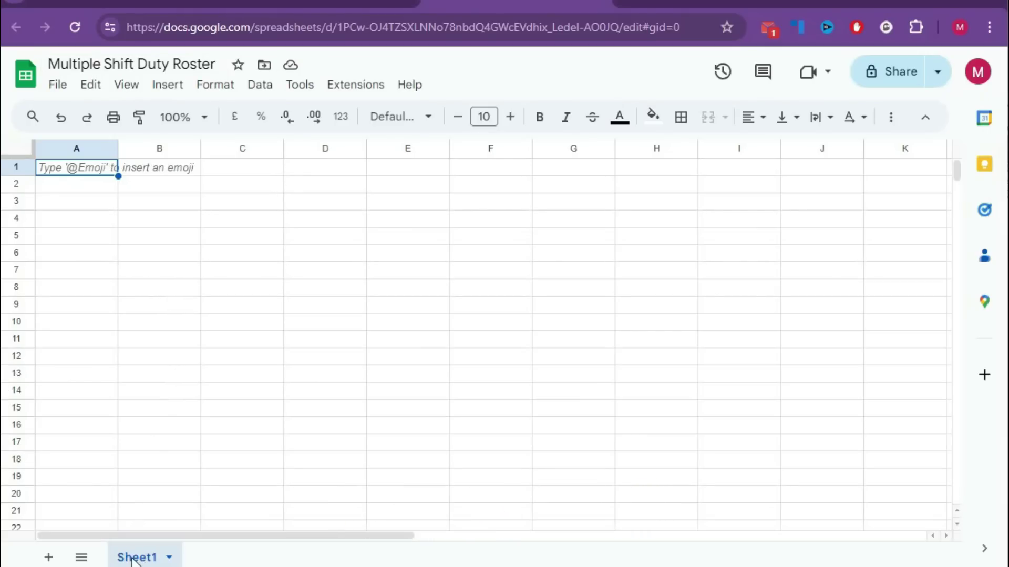
Rename Sheet1 as Settings.
click(168, 558)
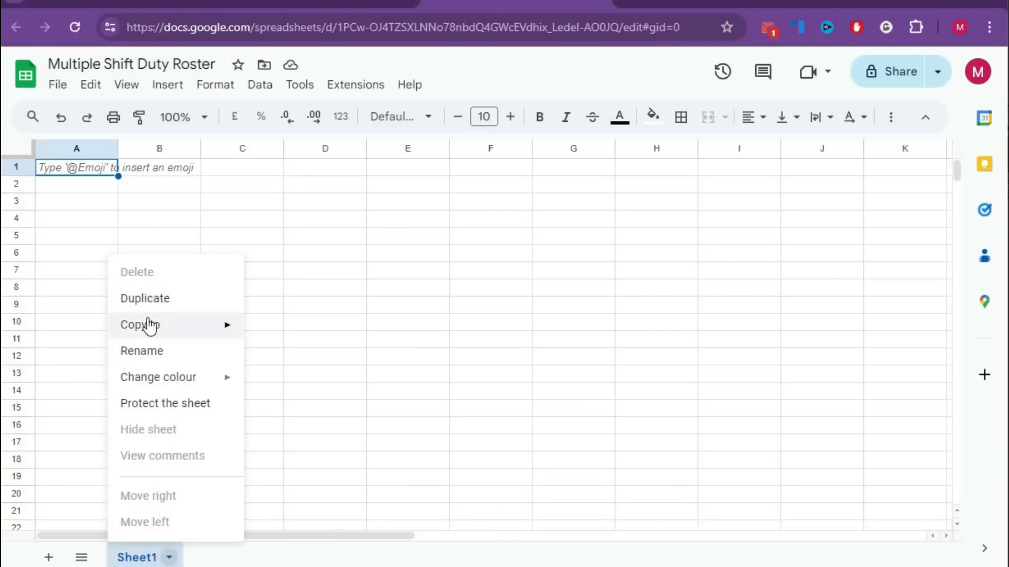
click(142, 350)
text(S)
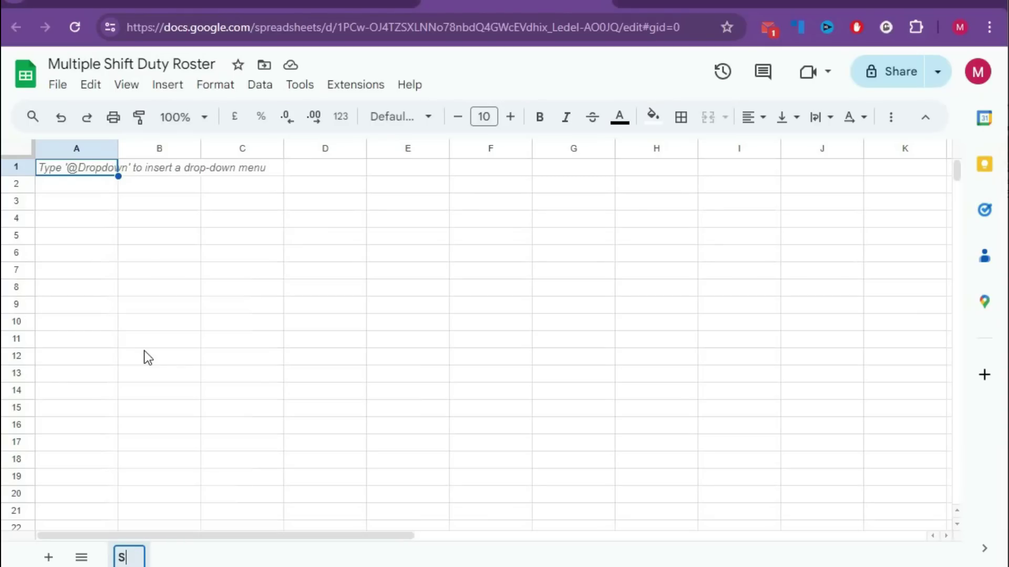
text(ettings)
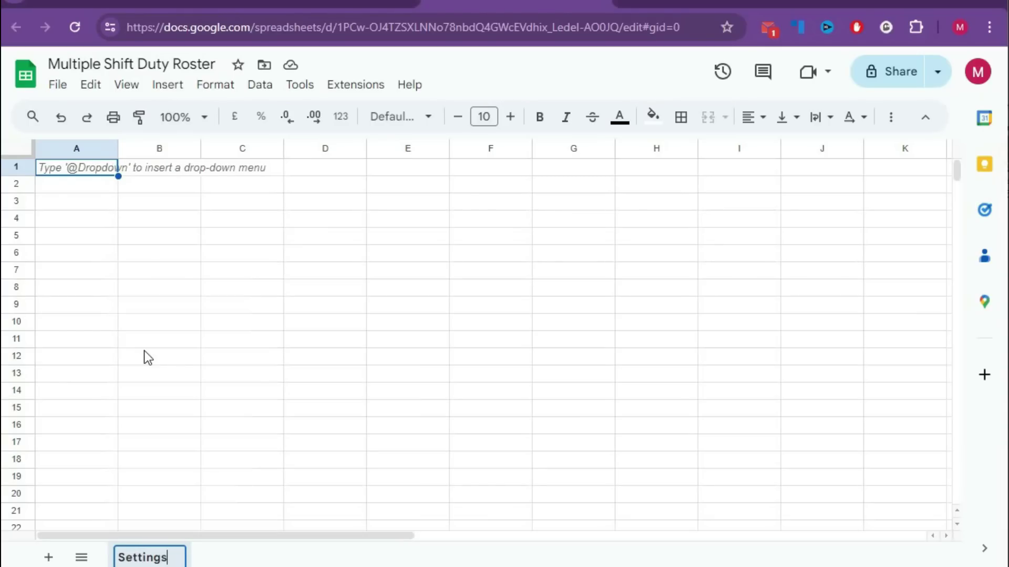
key(Return)
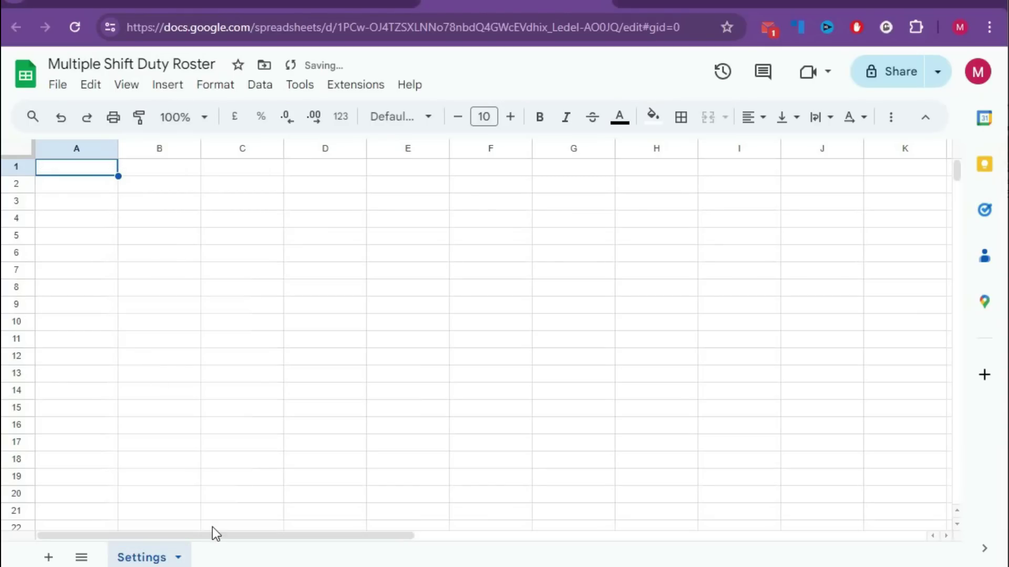
Add a second sheet and rename it Master.
click(48, 557)
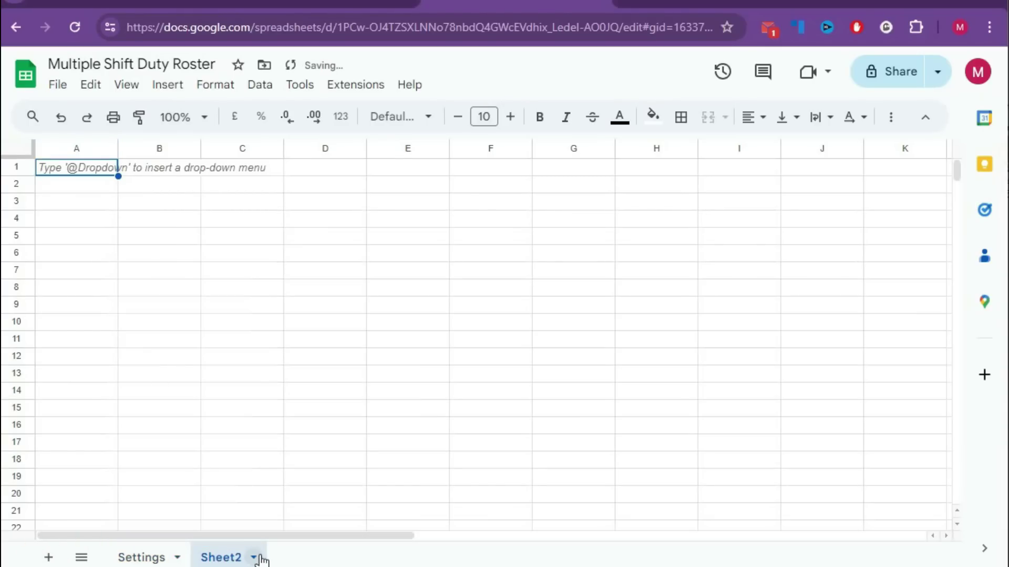
click(255, 558)
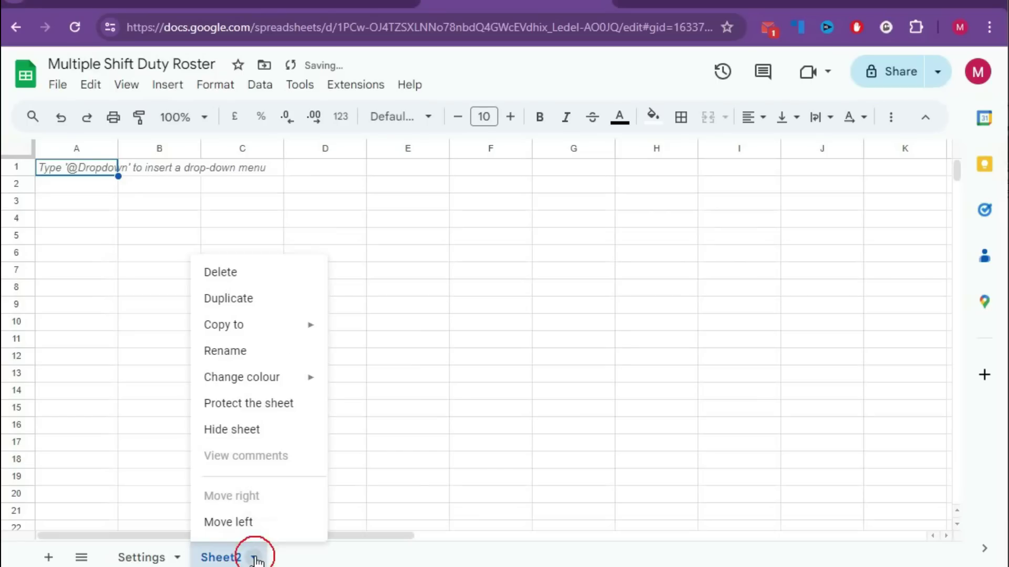
click(227, 352)
text(Master)
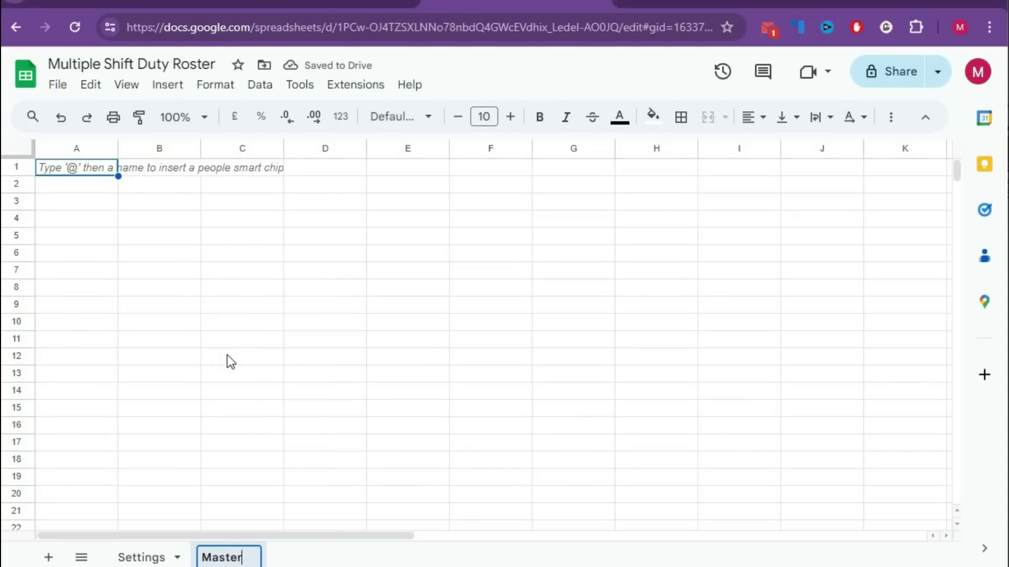
key(Return)
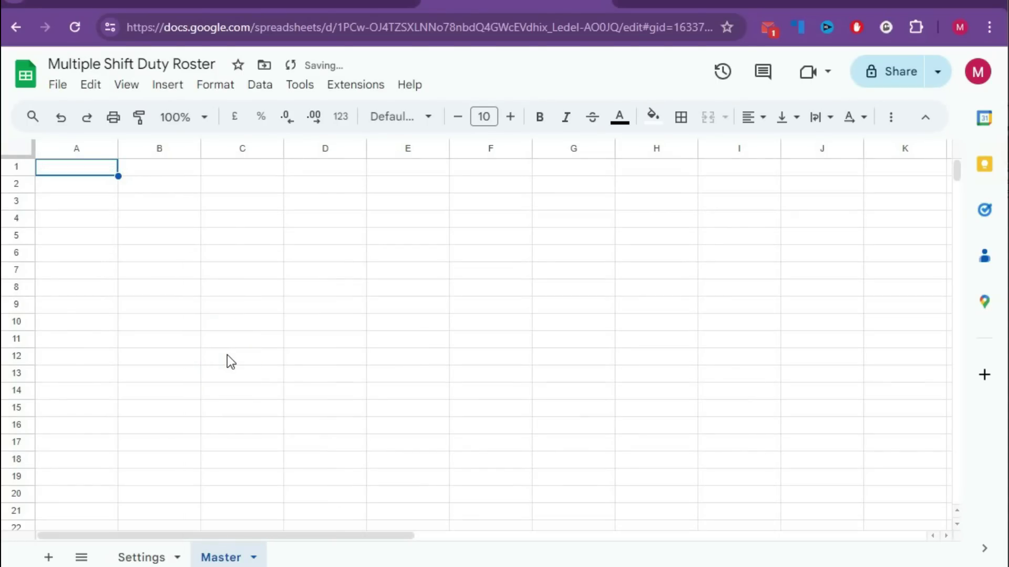
On the Settings sheet, shrink column A and row 1 to thin margins and select cell B2.
click(135, 558)
drag(116, 150, 33, 151)
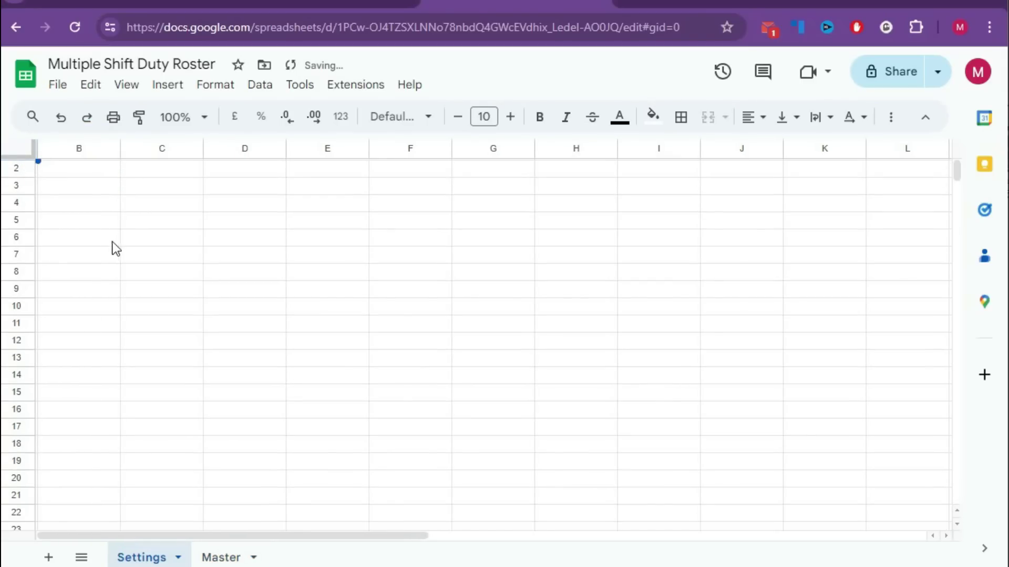
click(86, 213)
click(76, 171)
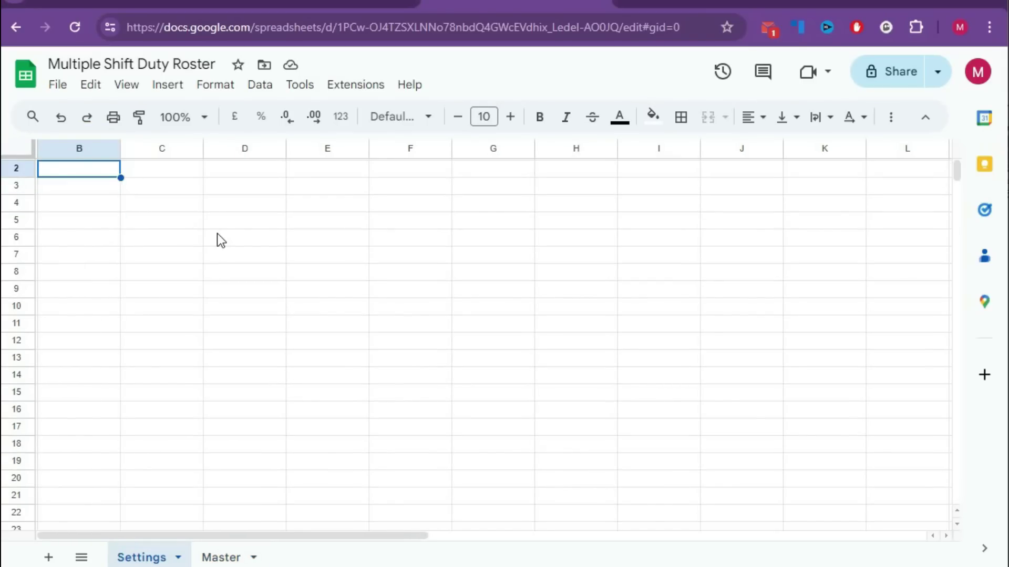
Enter the header Month List in B2 and fill the months January to December in B3:B14.
text(Month)
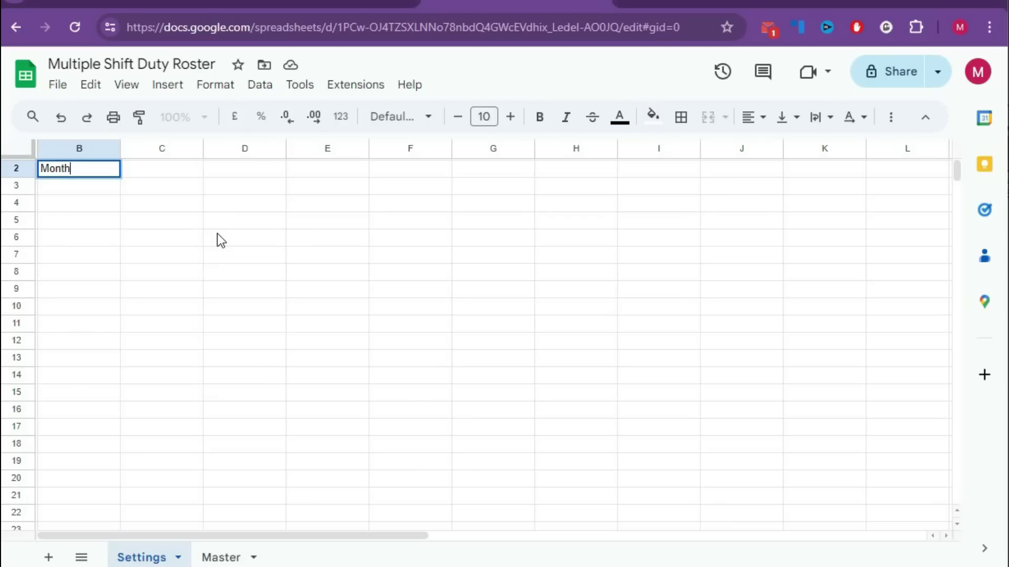
text( List)
key(Return)
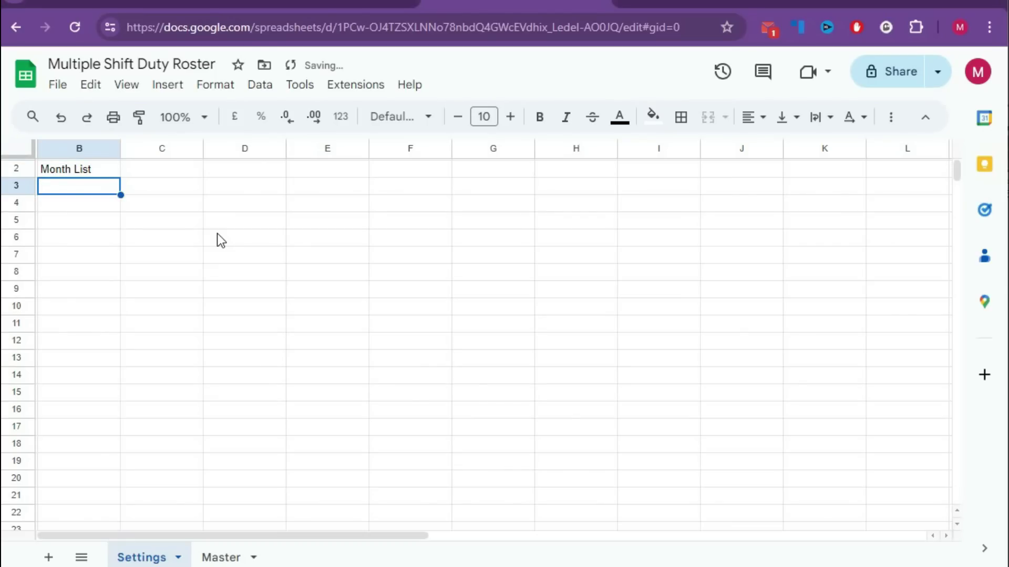
text(January)
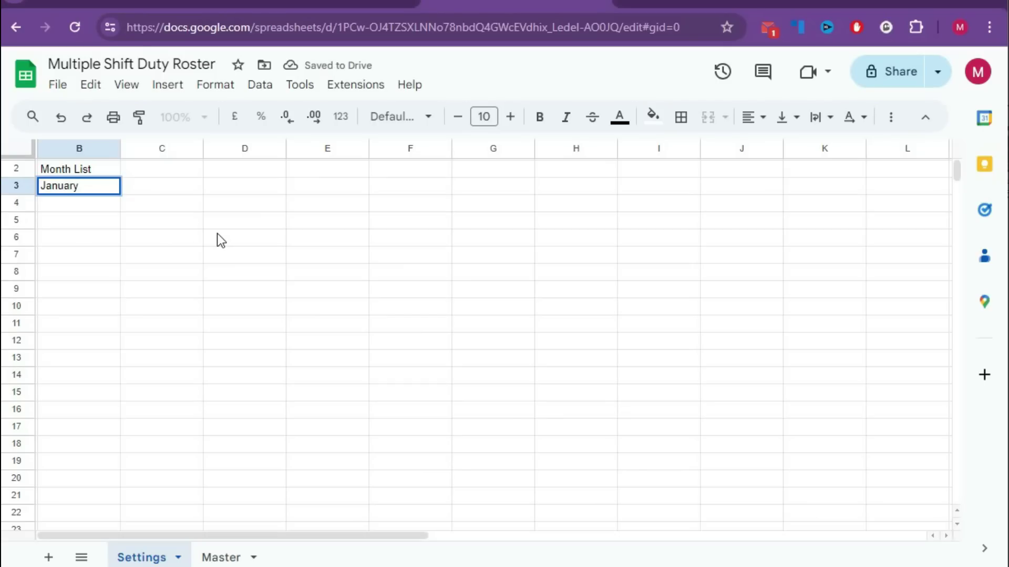
key(Return)
click(113, 190)
drag(120, 195, 127, 384)
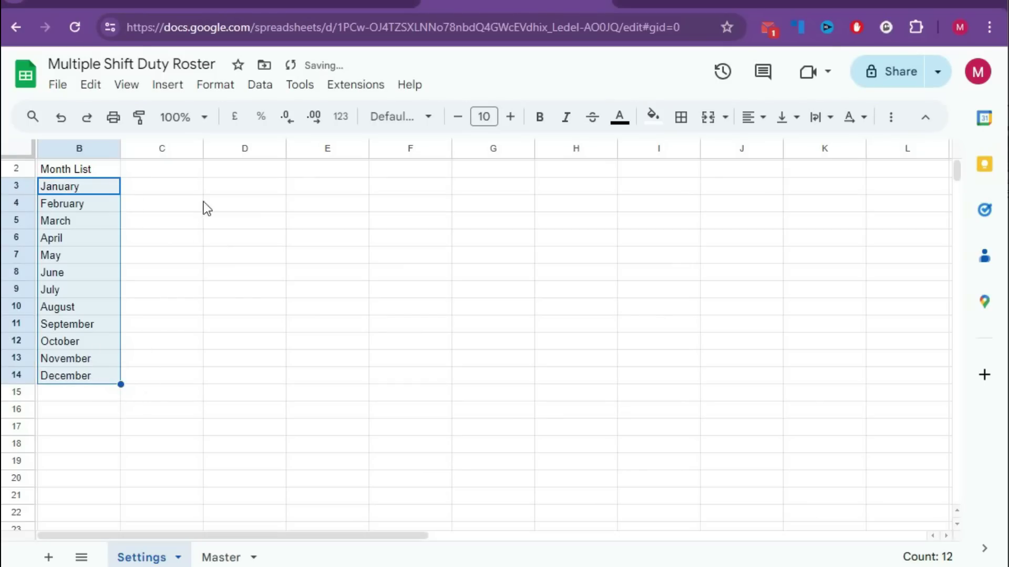
Narrow column C to a thin spacer and enter the header Year List in D2.
drag(121, 149, 128, 153)
click(157, 169)
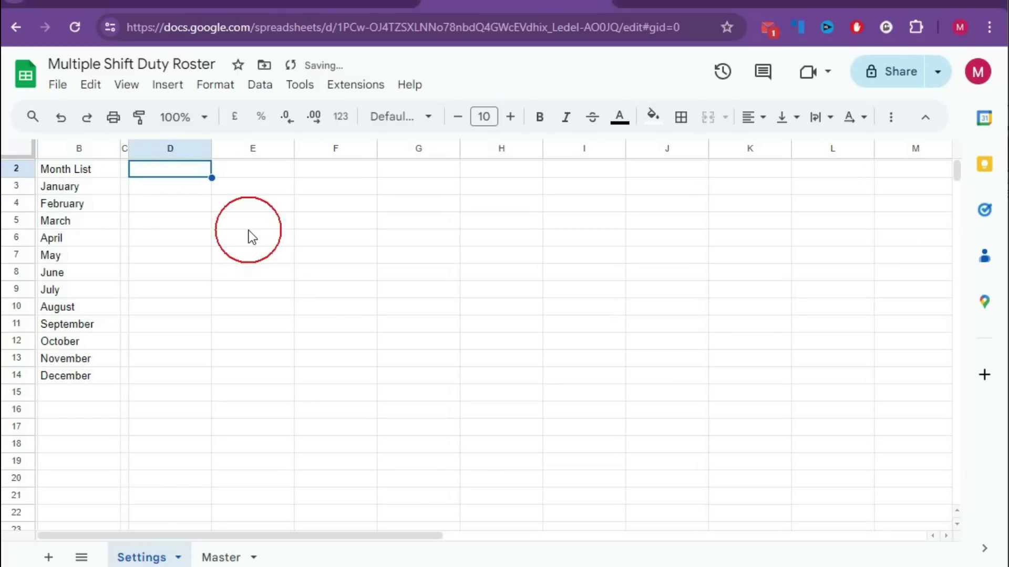
text(Ye)
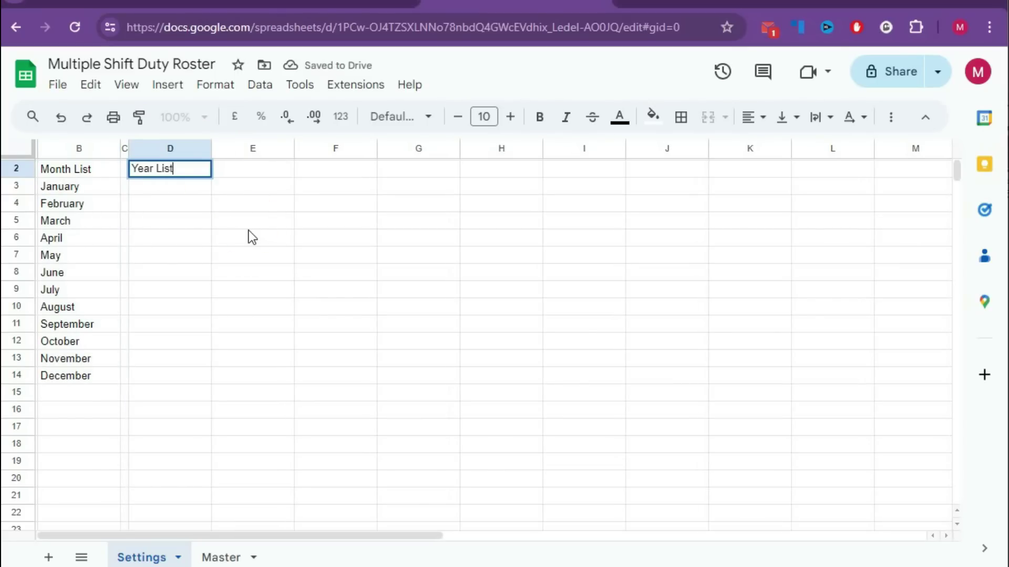
text(ar List)
key(Return)
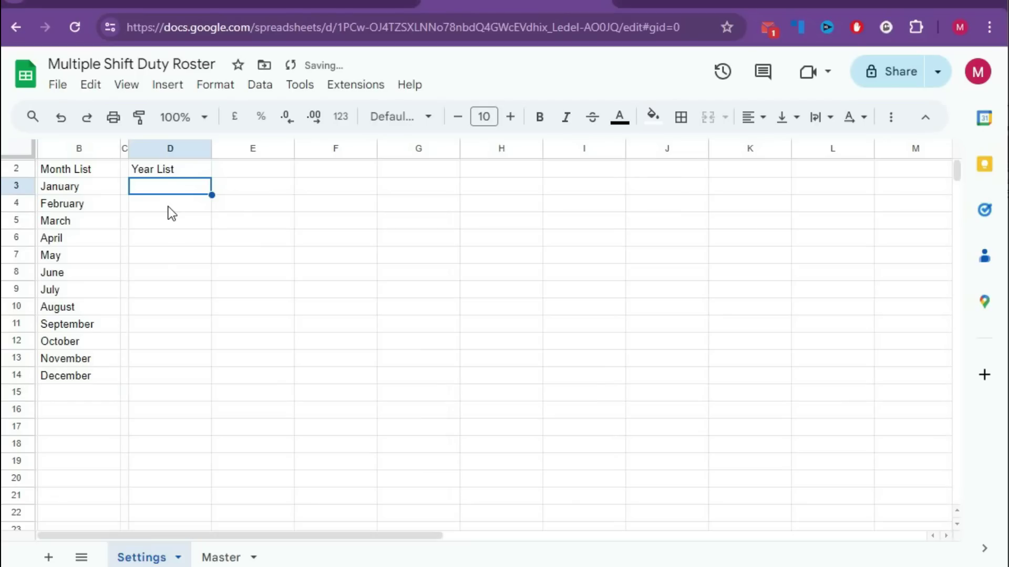
Enter the years 2024 to 2030 in D3:D9 under the Year List header.
text(202)
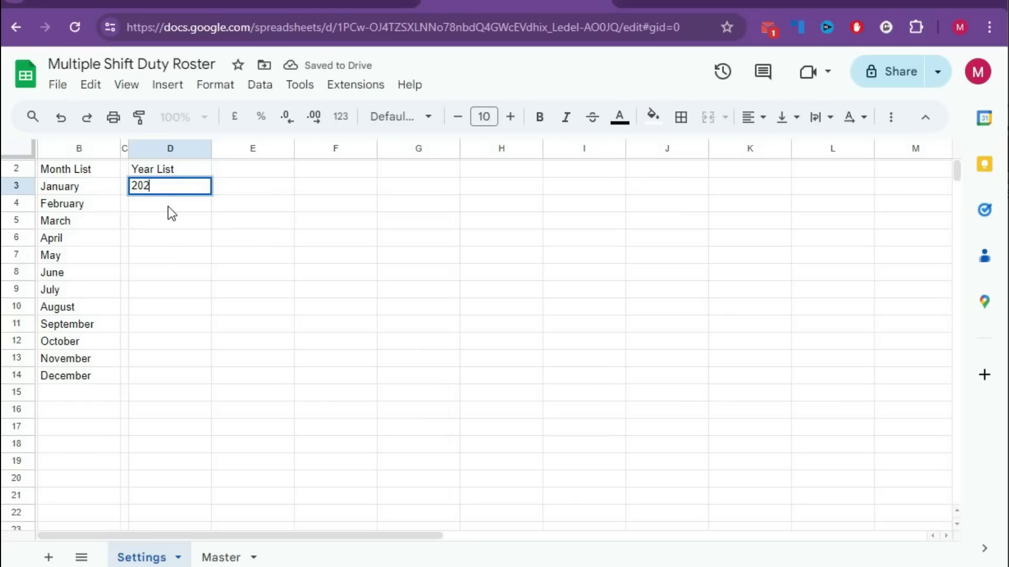
text(4)
key(Return)
text(2025)
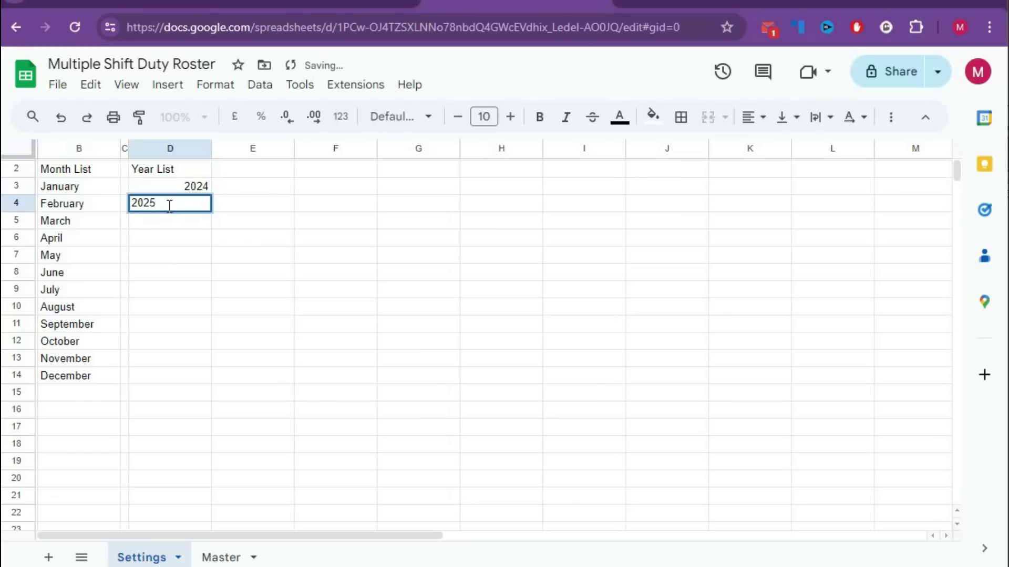
key(Return)
text(2026)
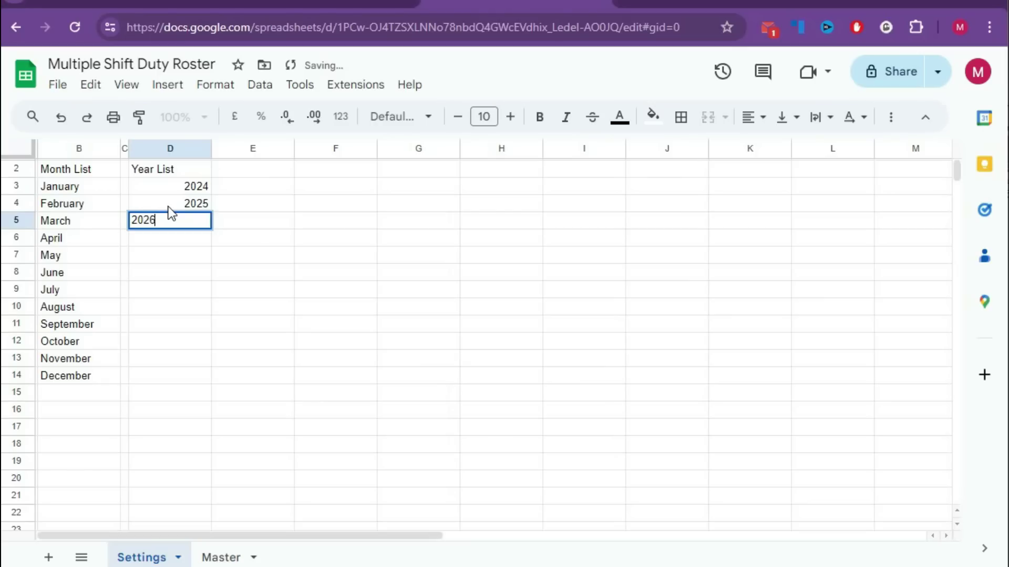
key(Return)
text(2027)
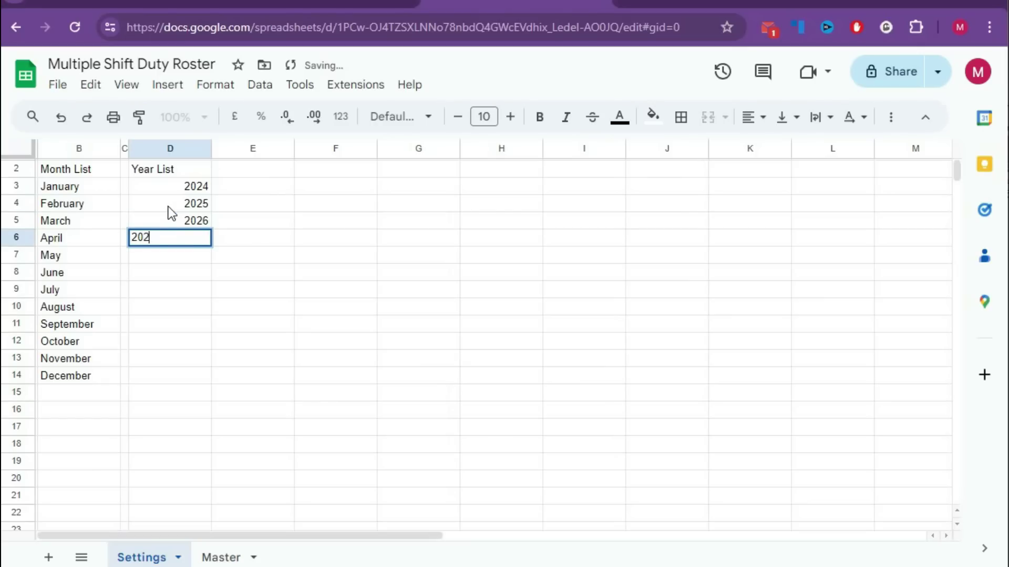
key(Return)
text(2028)
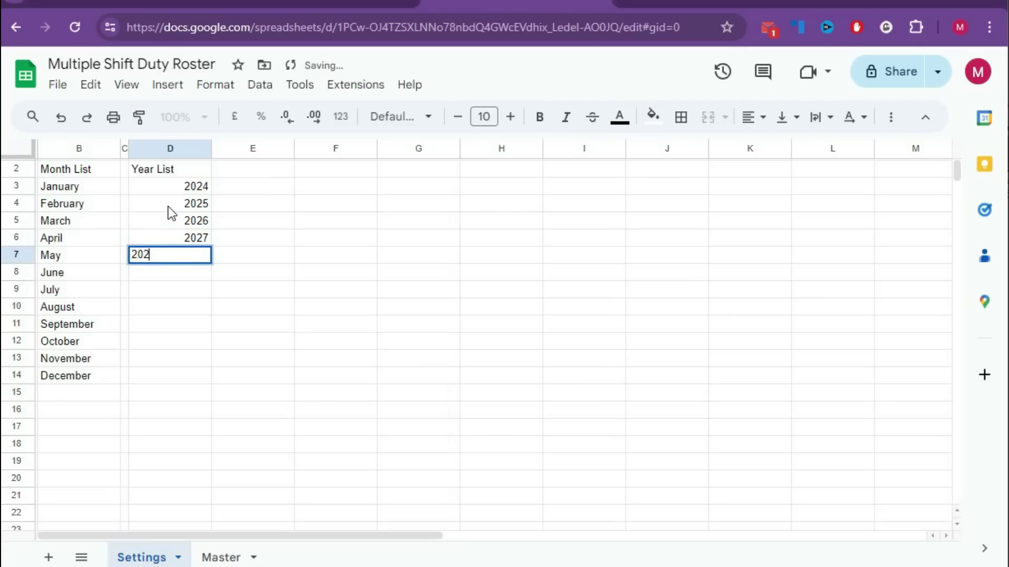
key(Return)
text(20)
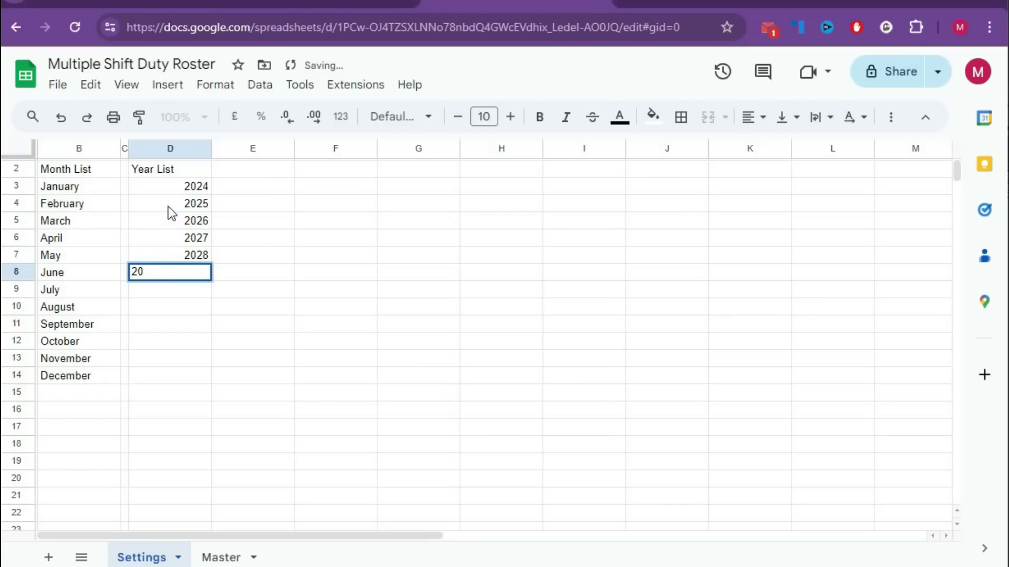
text(29)
key(Return)
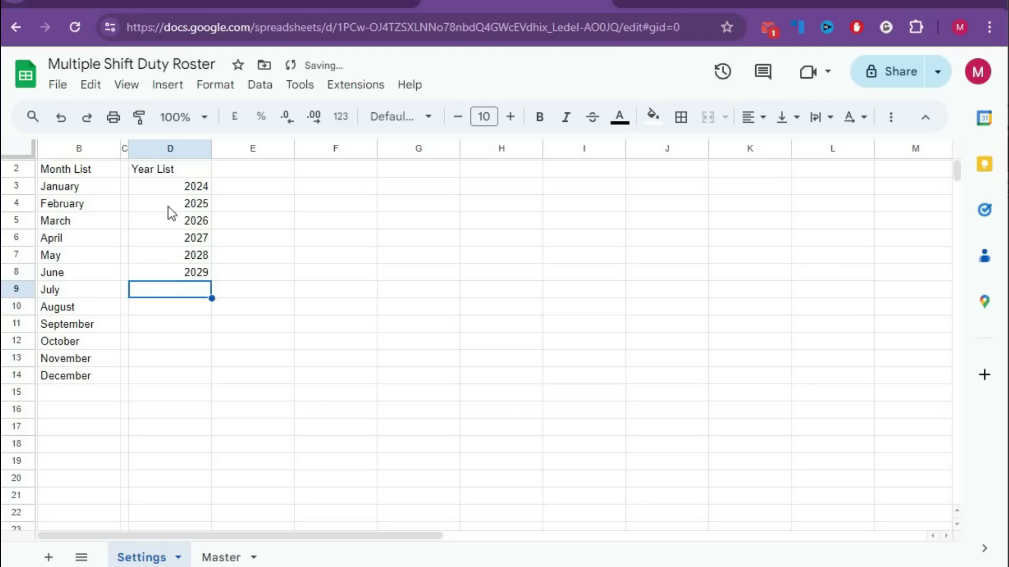
text(2030)
key(Return)
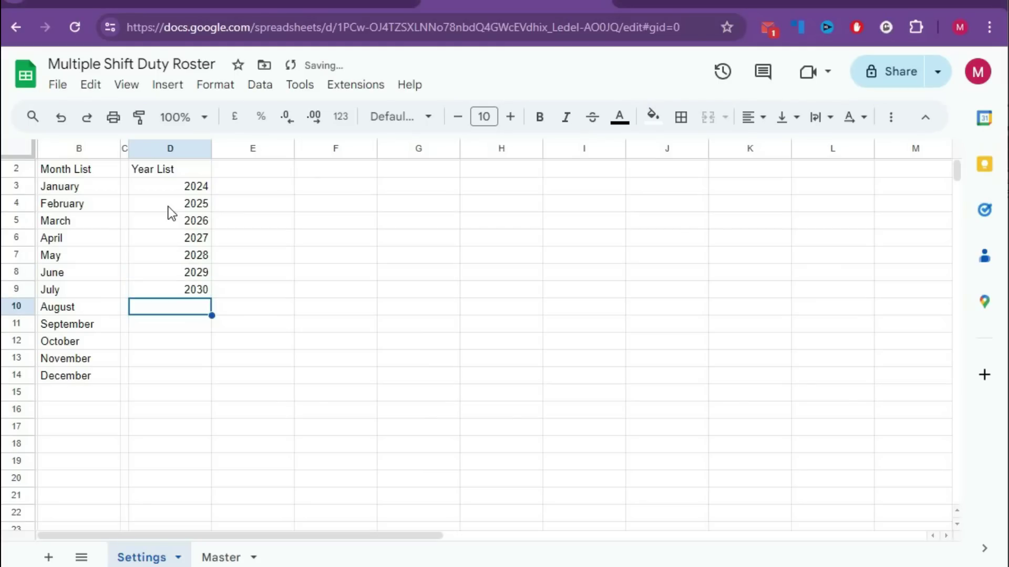
Narrow column E to a thin spacer and enter the header Shift Names in F2.
drag(294, 150, 219, 149)
click(267, 170)
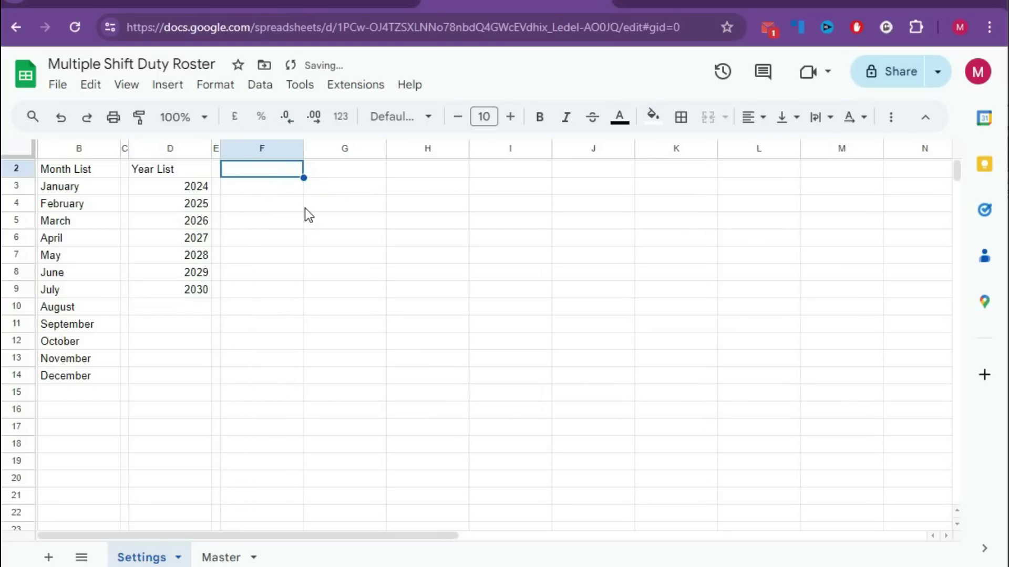
text(Shift Names)
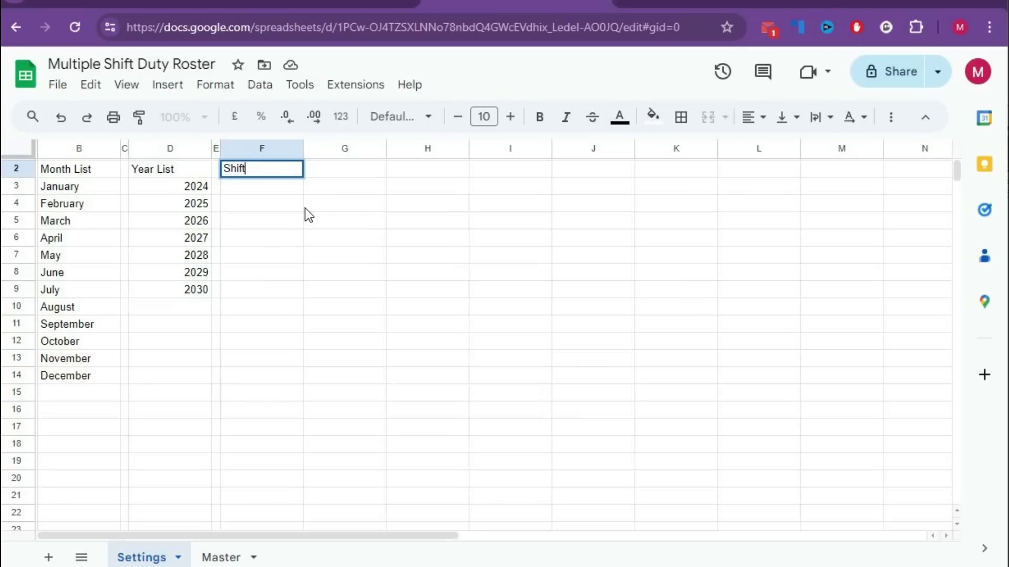
click(248, 189)
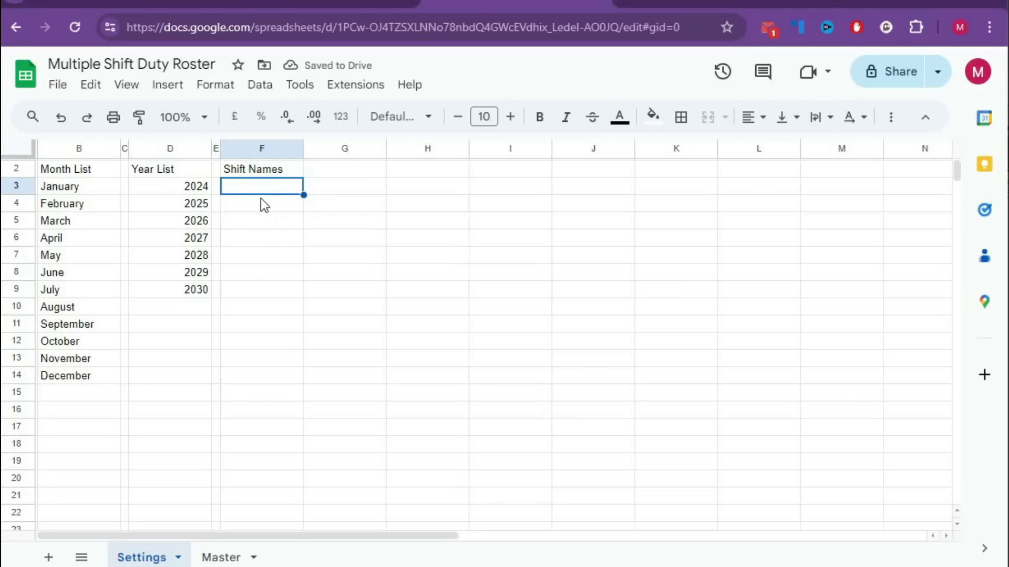
List the shifts Morning, Afternoon, Night, Day and Call Days in F3:F7 under Shift Names.
text(Morning)
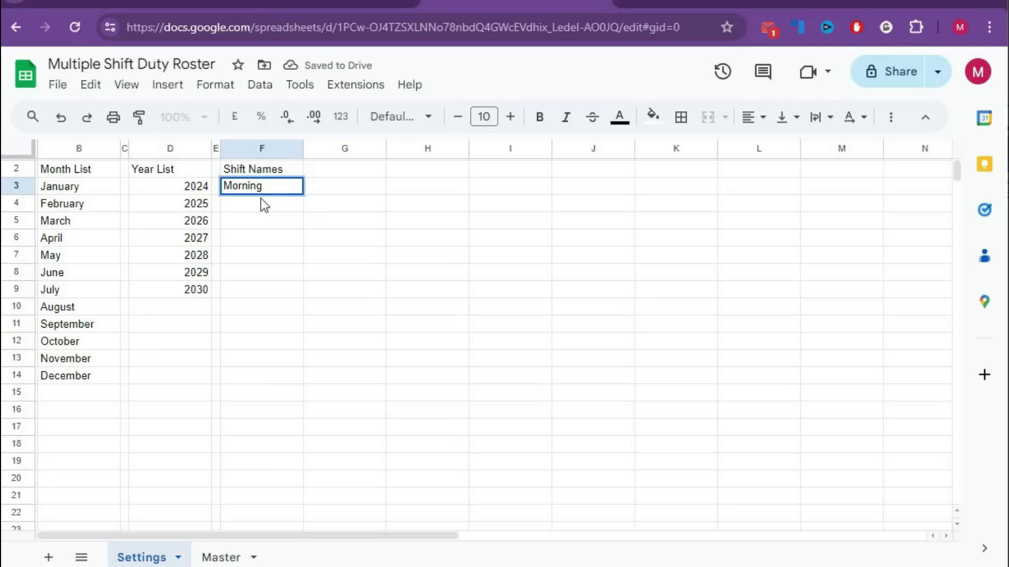
click(261, 197)
text(After)
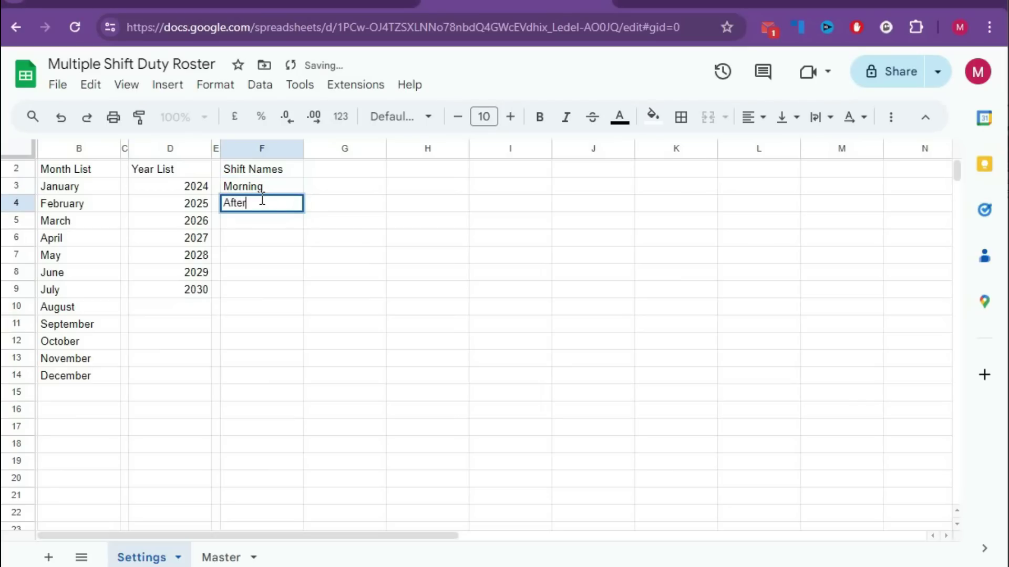
text(noon)
key(Return)
text(N)
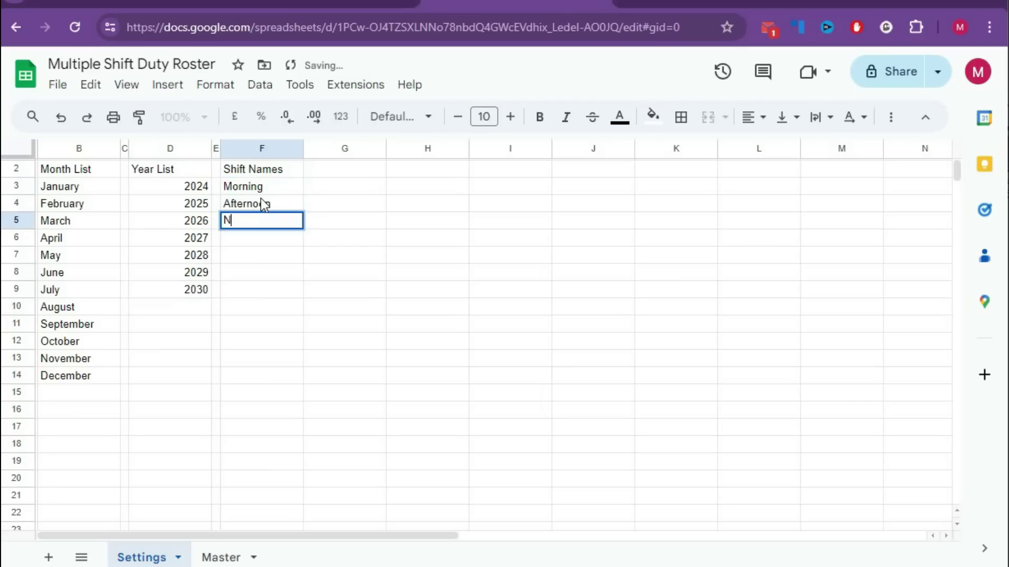
text(ight)
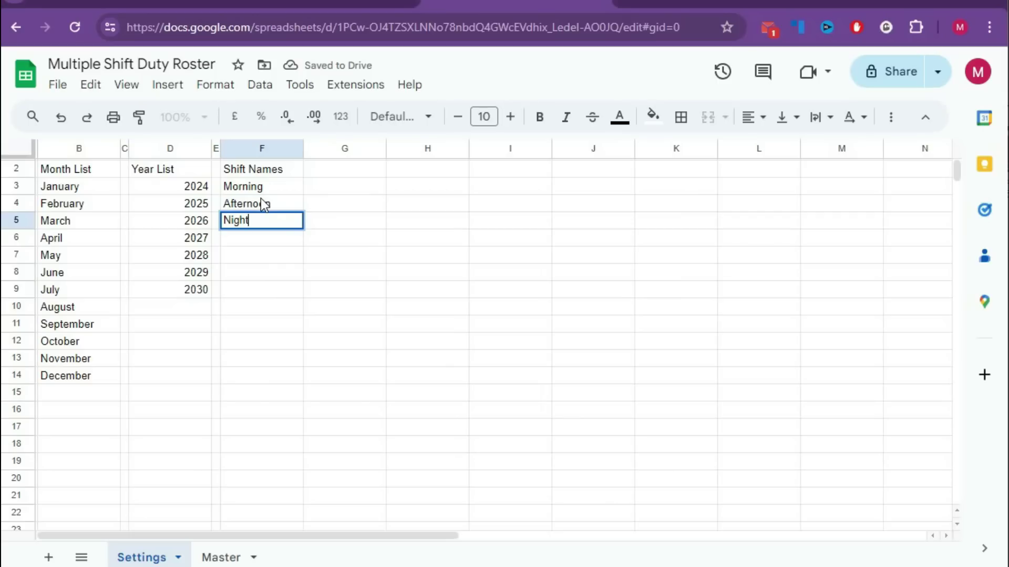
key(Return)
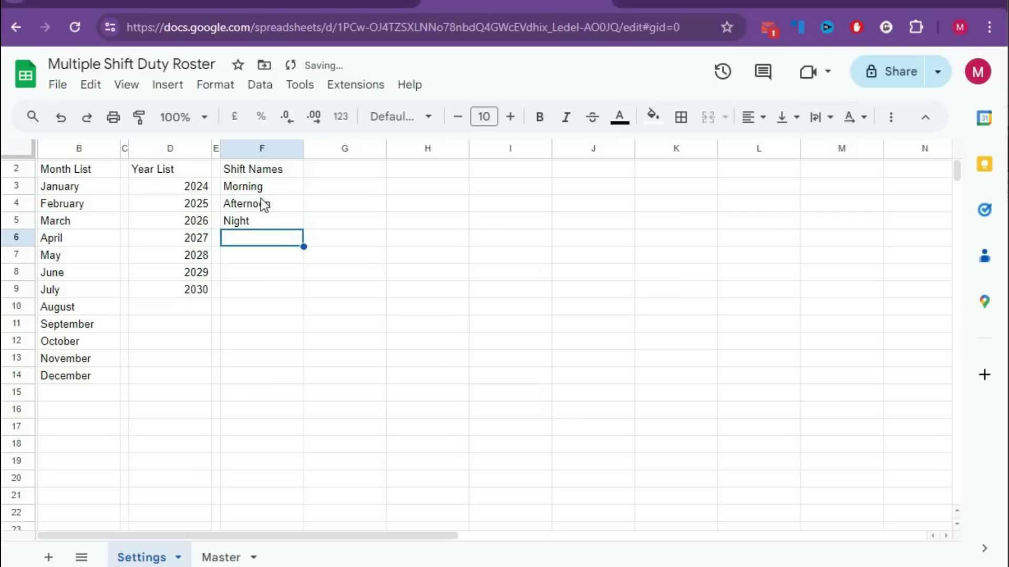
text(Day)
key(BackSpace)
key(Return)
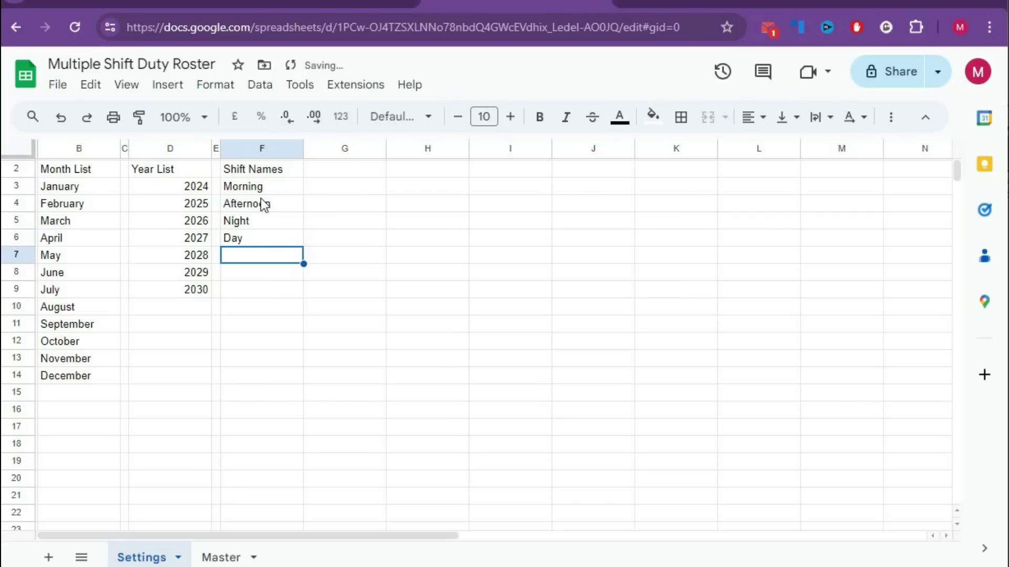
text(Call Days)
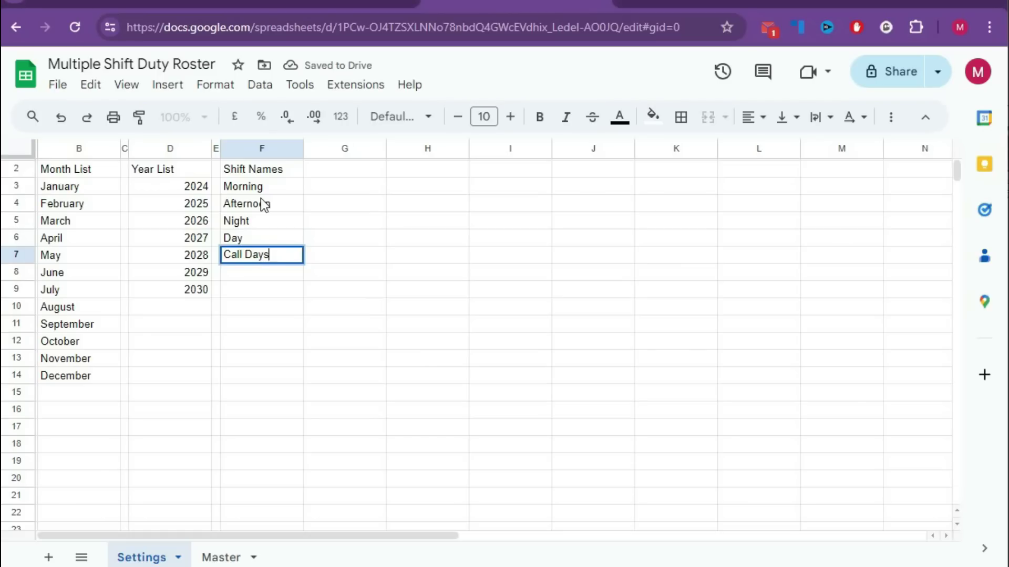
Narrow column G to a thin spacer and enter the header Shift Legends in H2.
drag(304, 150, 311, 151)
click(380, 171)
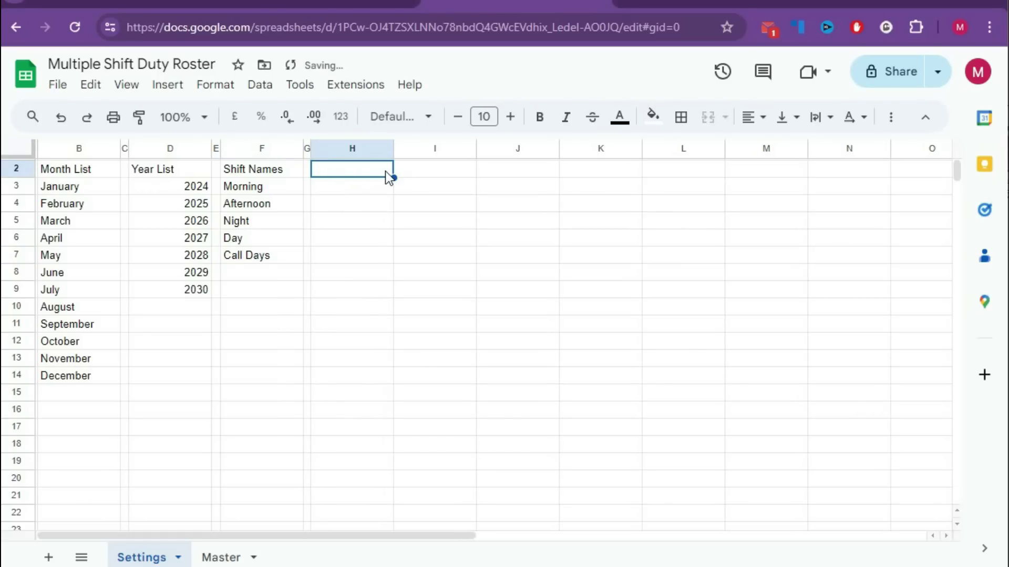
text(Shift Le)
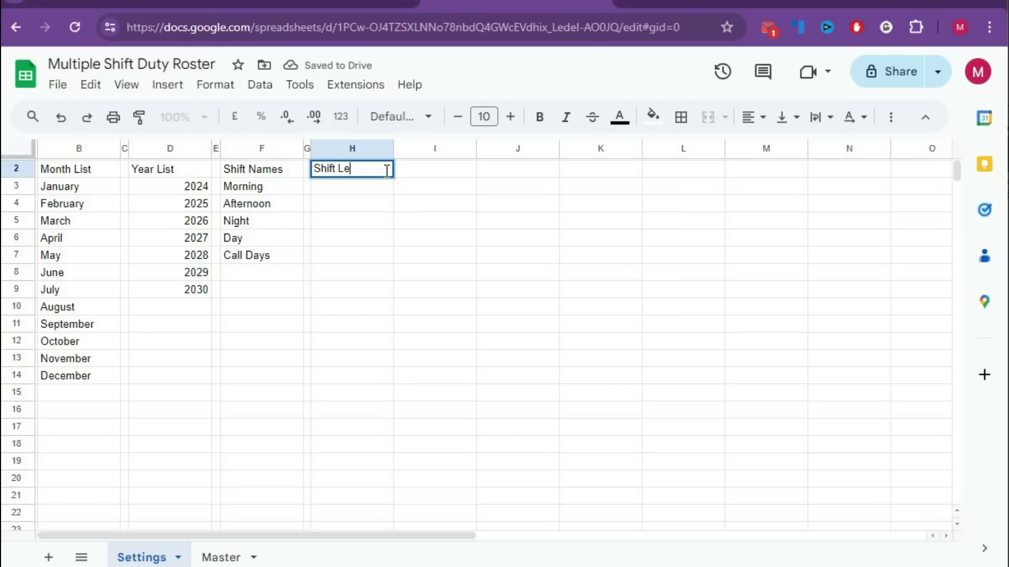
text(gends)
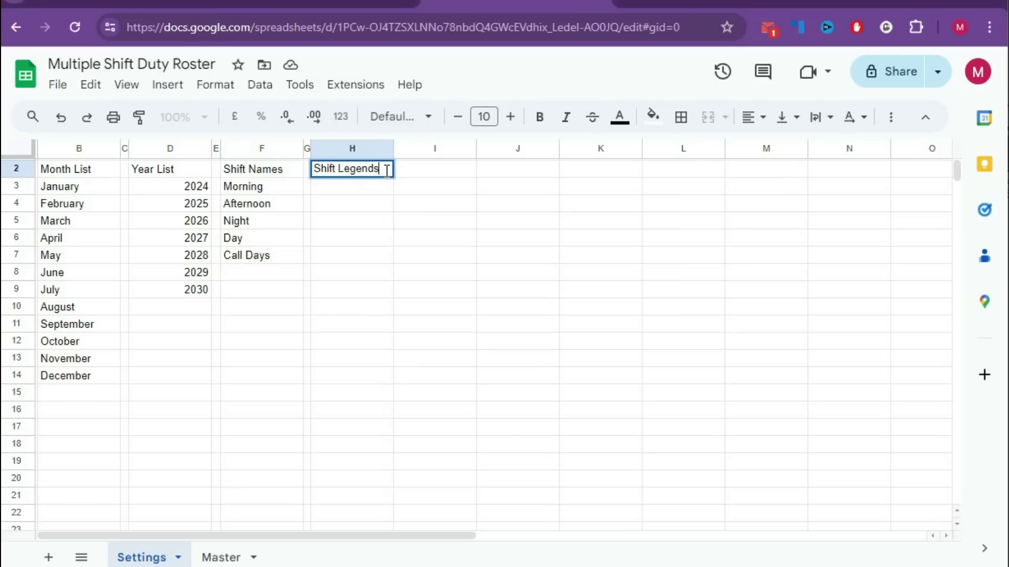
key(Return)
Enter the shift legends M, A, N, D and C in H3:H7, matching the shift names.
text(M)
key(Return)
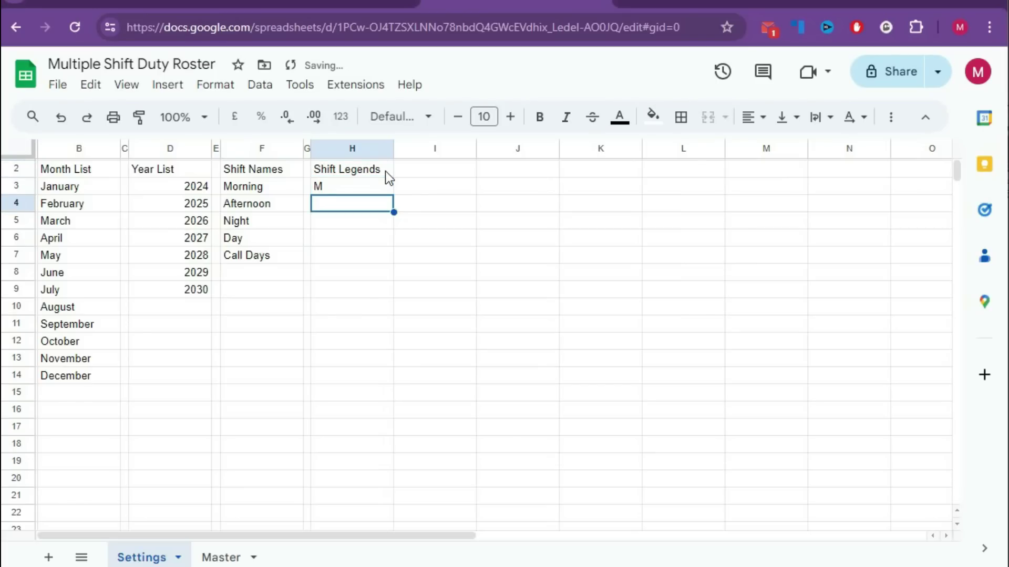
text(A)
key(Return)
text(N)
key(Return)
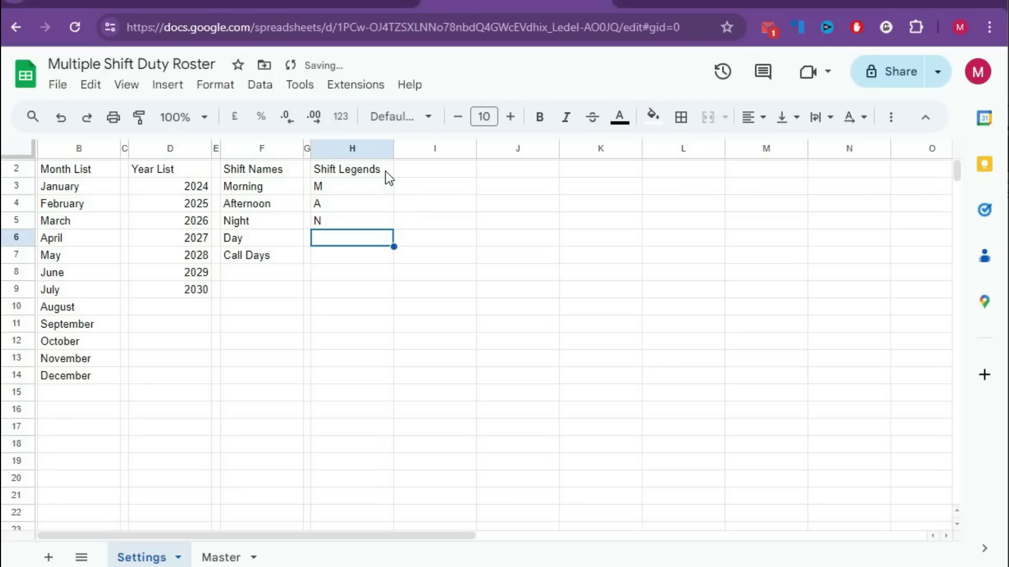
text(D)
key(Return)
text(C)
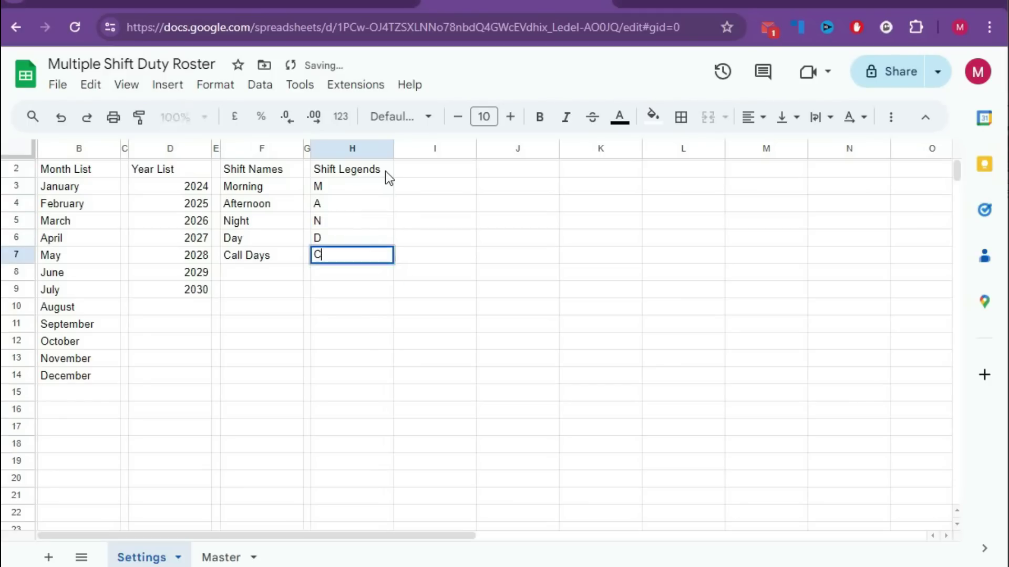
key(Return)
Narrow column I to a thin spacer and select cell J2.
drag(476, 149, 400, 148)
click(440, 218)
click(422, 171)
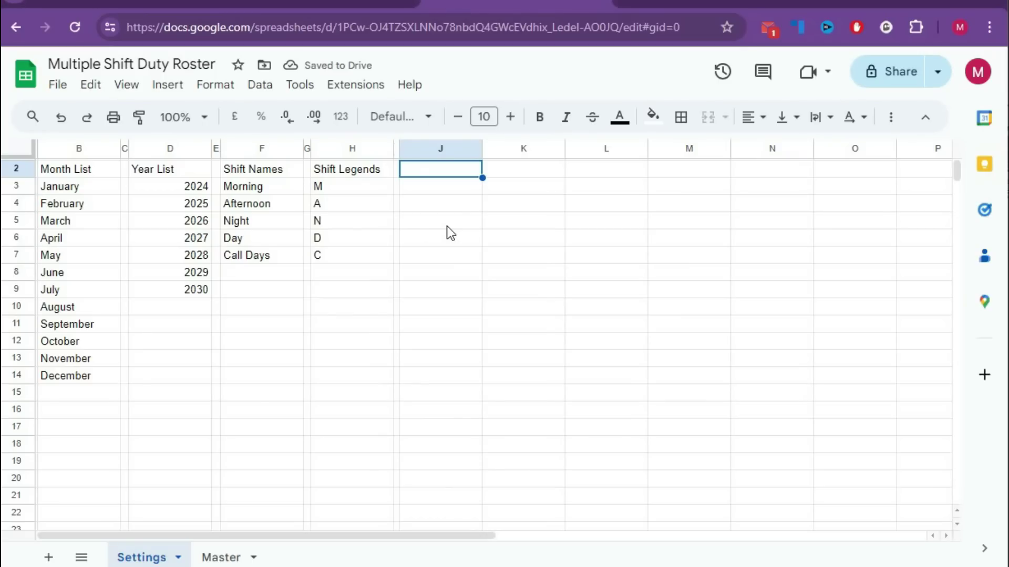
Enter the header Shift-A in J2 and the header Shift-B in K2.
text(sHIFT)
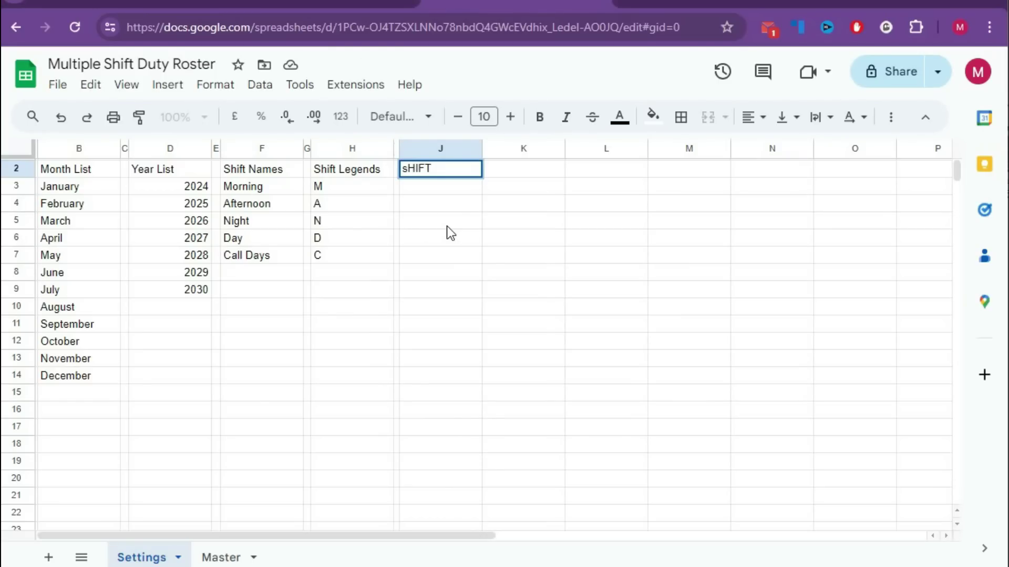
key(BackSpace)
key(BackSpace)
key(BackSpace)
key(BackSpace)
key(BackSpace)
text(Shift-A)
key(Tab)
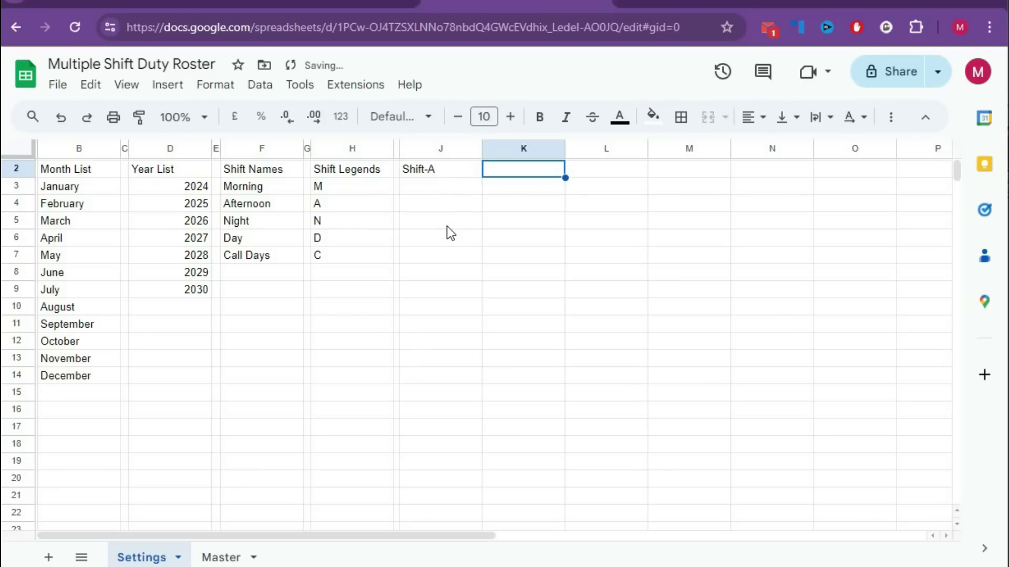
text(Shift-)
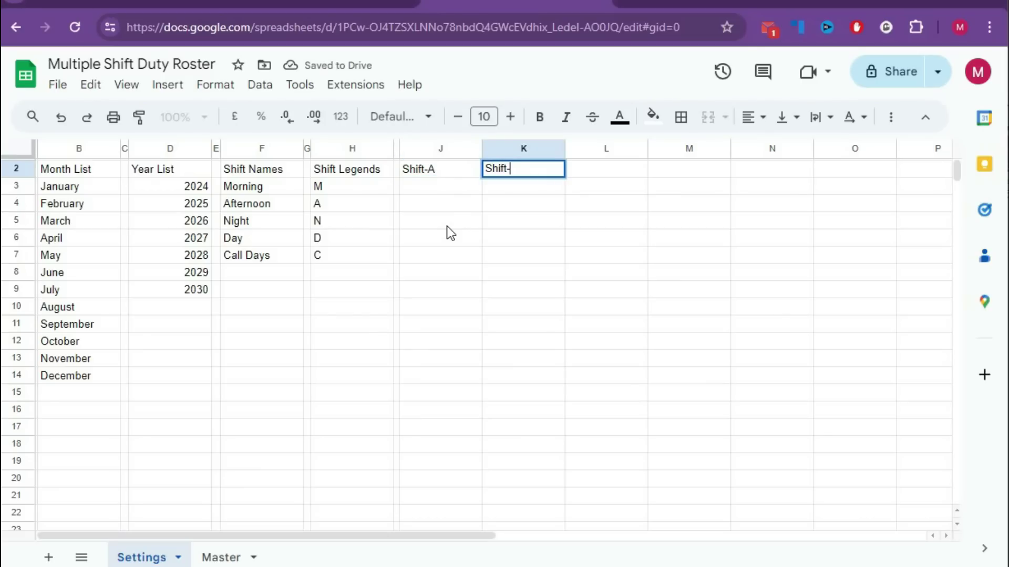
text(B)
key(Tab)
Enter the headers Shift-C, Shift-D and Shift-E in cells L2:N2.
text(S)
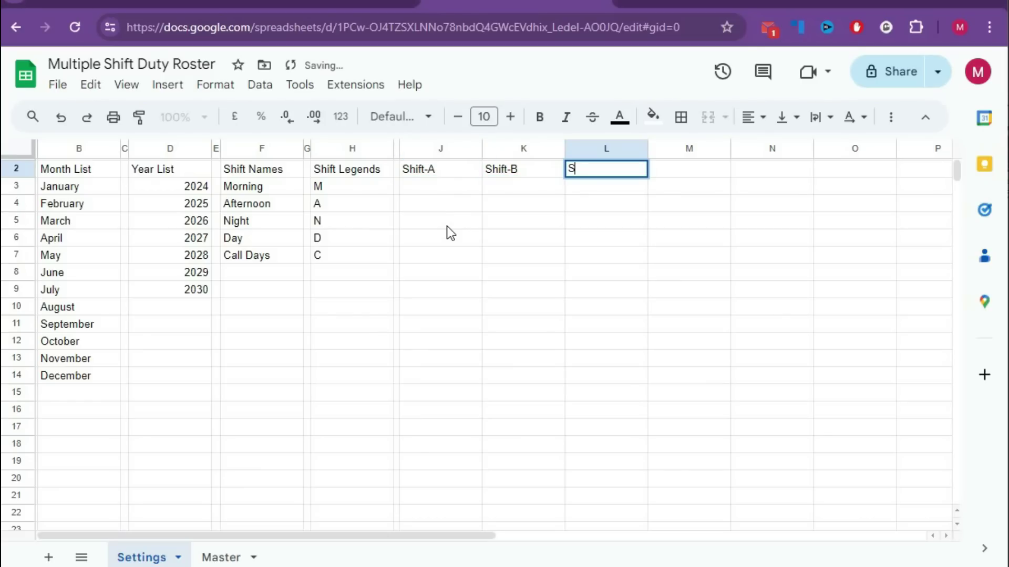
text(hift-C)
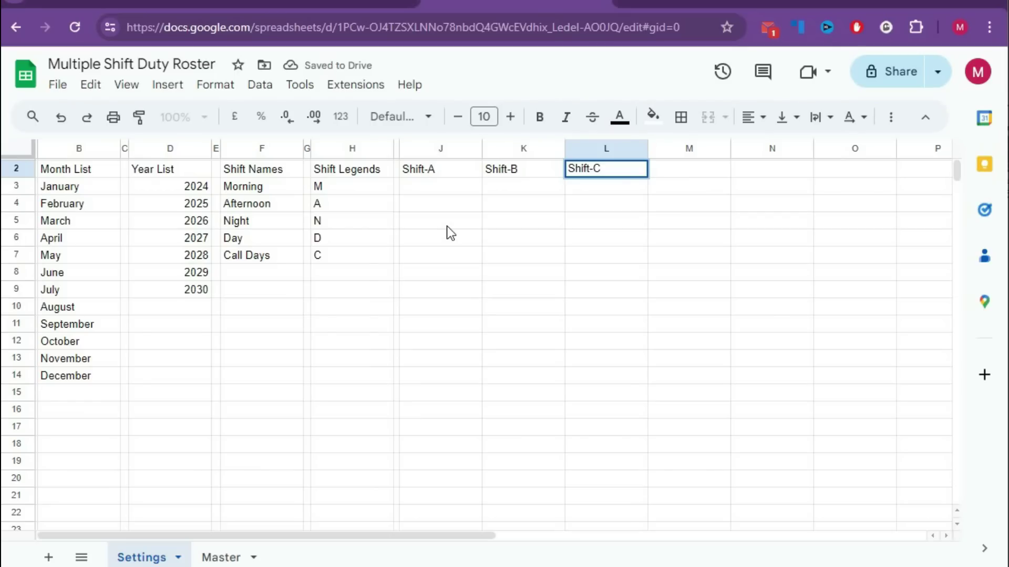
key(Tab)
text(S)
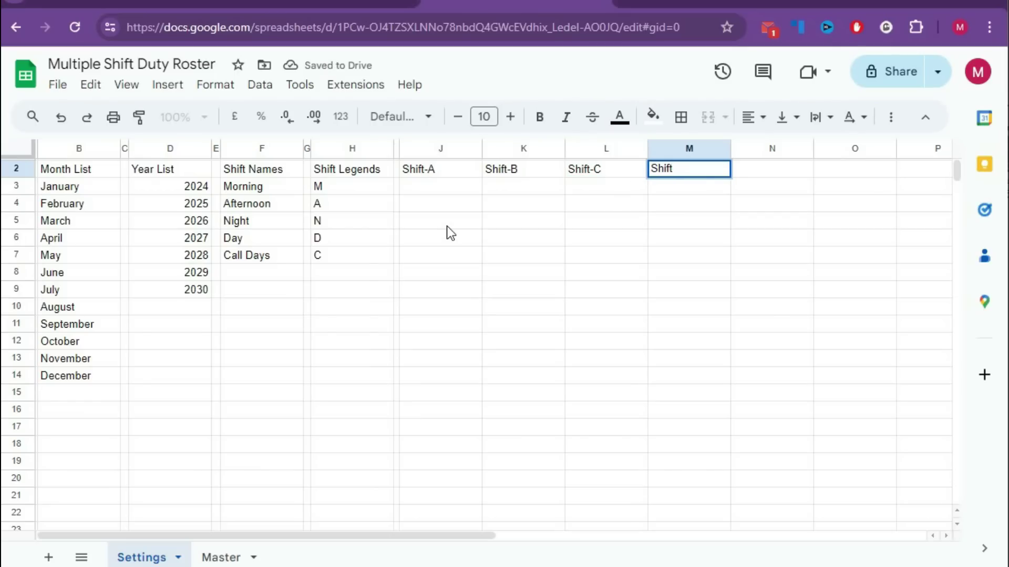
text(hift-D)
key(Tab)
text(Sh)
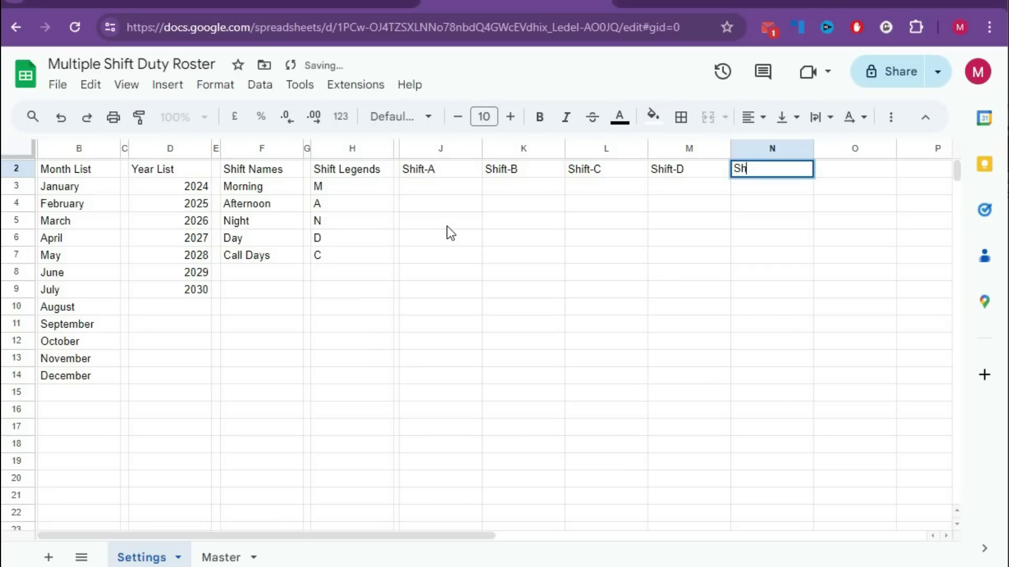
text(ift-)
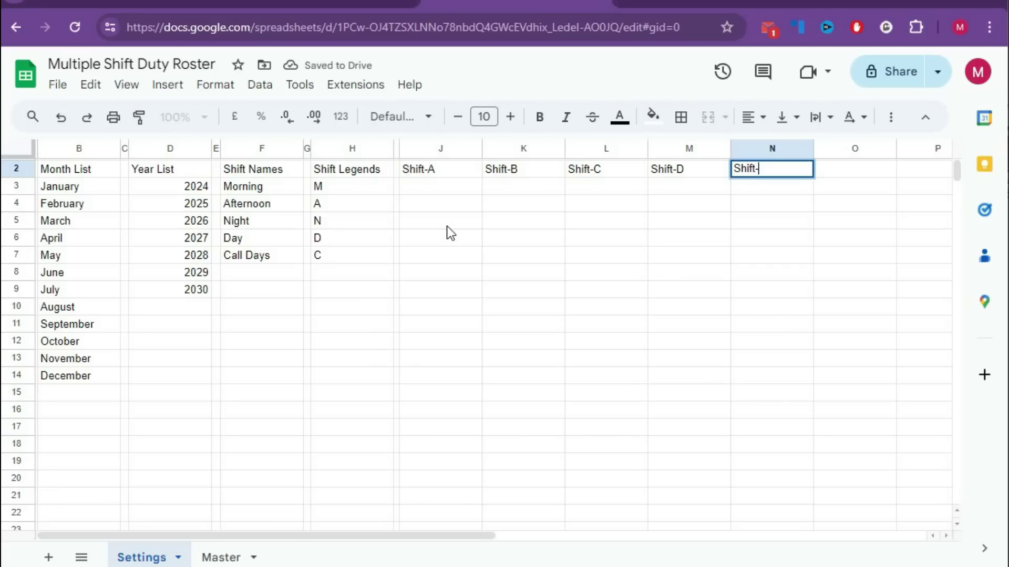
text(E)
Narrow columns J to N equally to fit their shift headers and reduce column O to a thin spacer.
drag(444, 148, 752, 148)
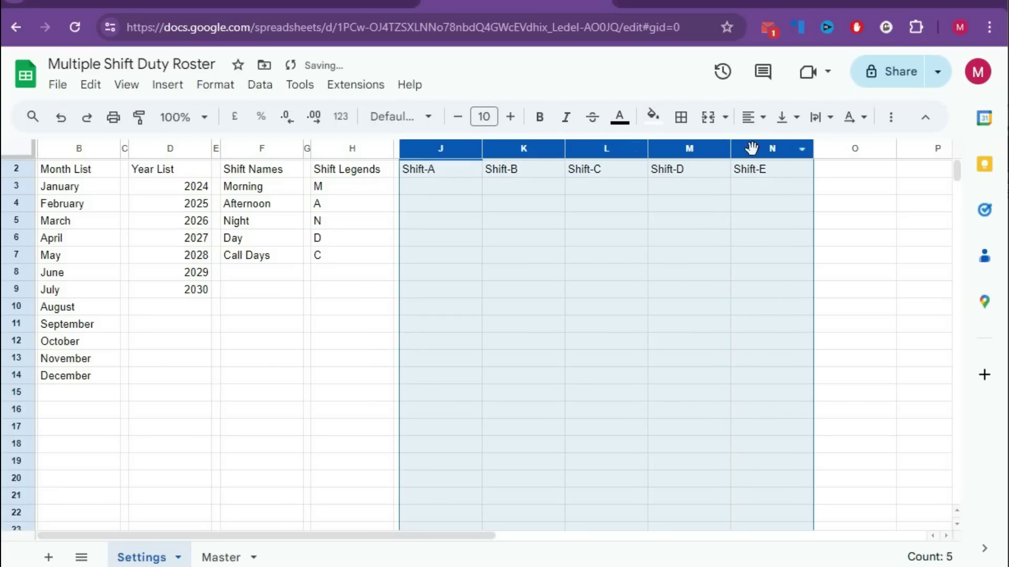
drag(813, 149, 654, 149)
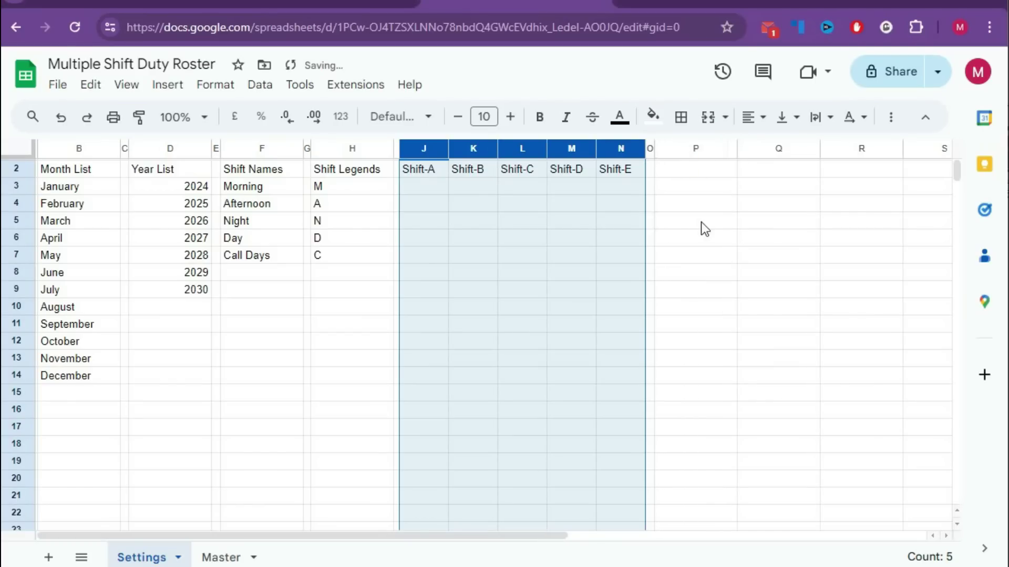
click(701, 223)
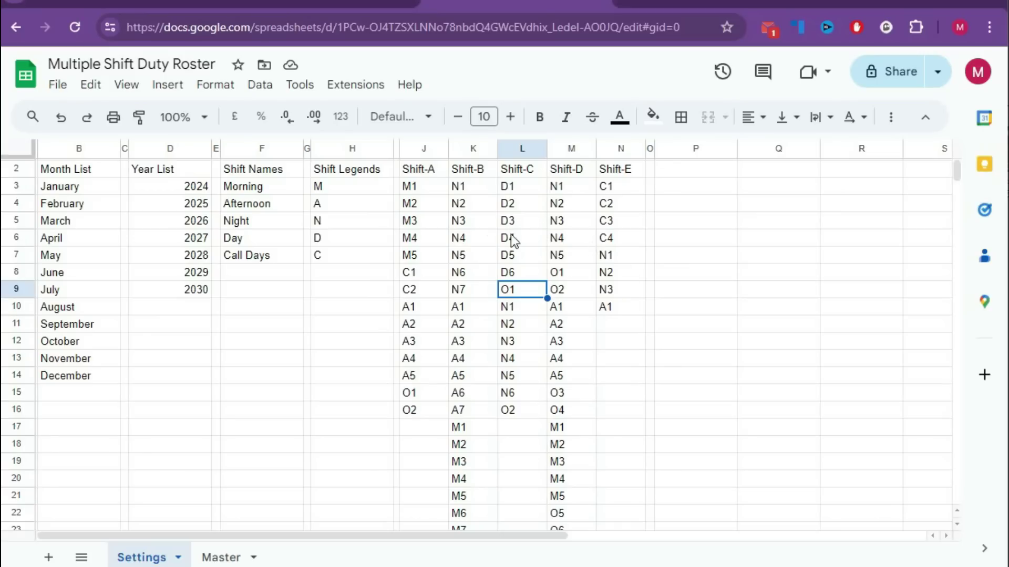
Center the contents of the Shift-A to Shift-E columns, J to N, horizontally.
drag(420, 151, 620, 149)
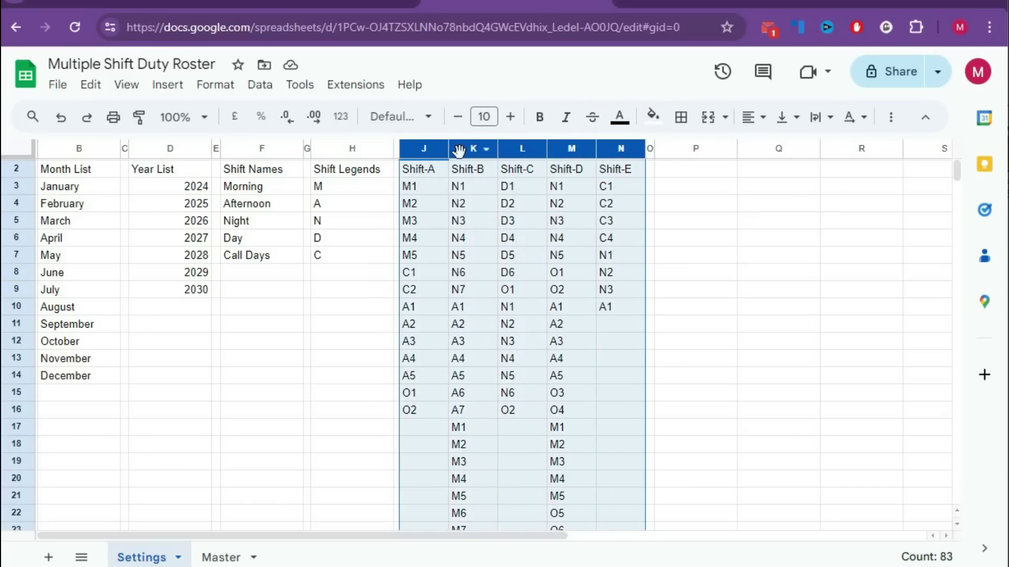
click(753, 122)
click(777, 149)
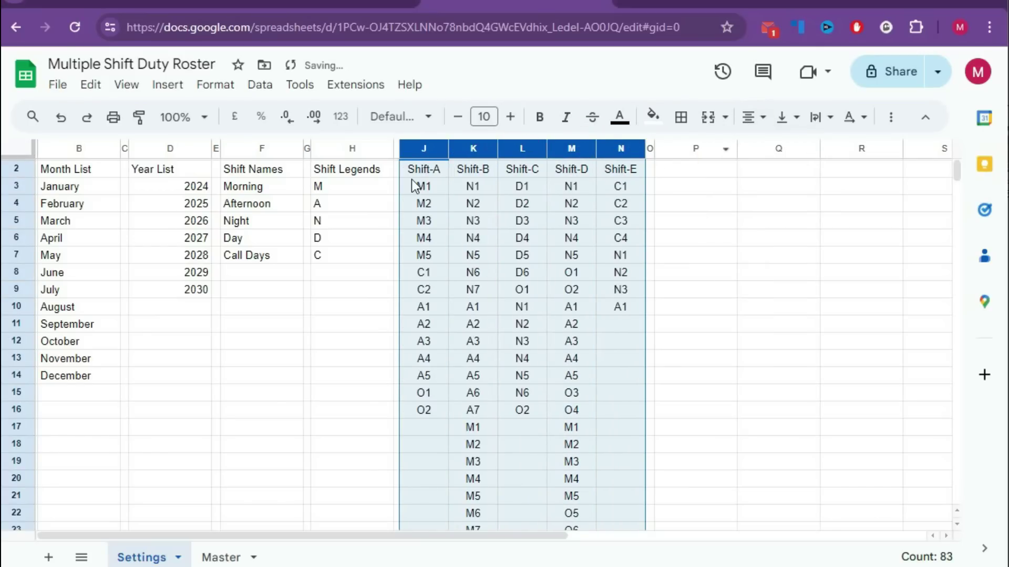
Center the contents of the Year List column D horizontally.
click(257, 152)
click(171, 151)
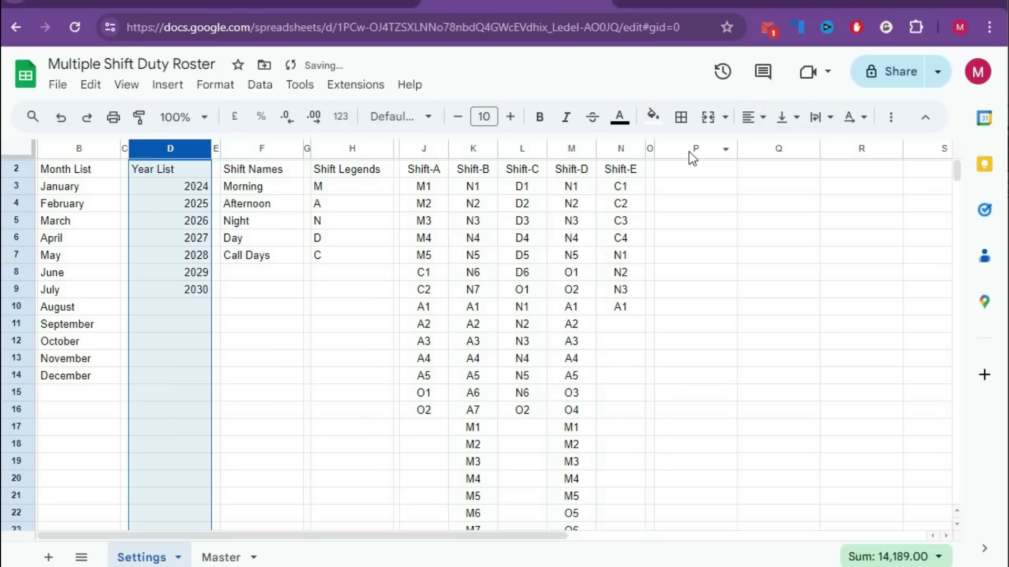
click(762, 119)
click(777, 149)
click(477, 254)
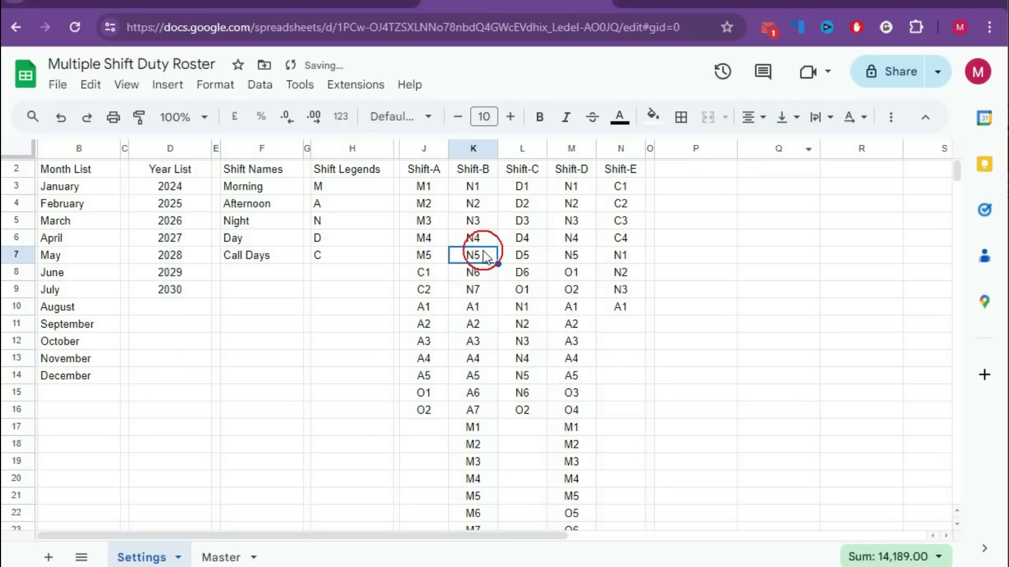
click(342, 262)
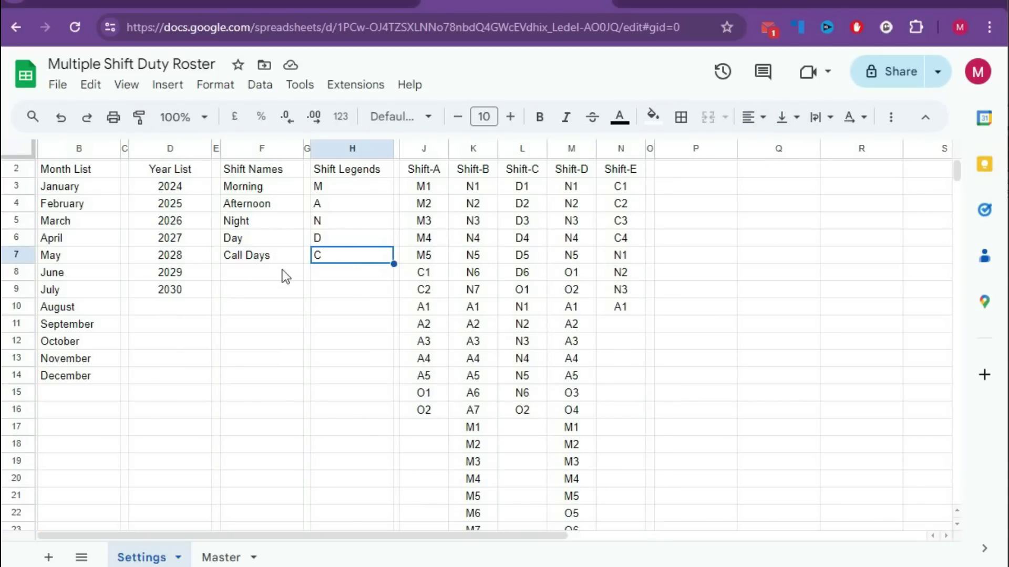
drag(76, 182, 83, 365)
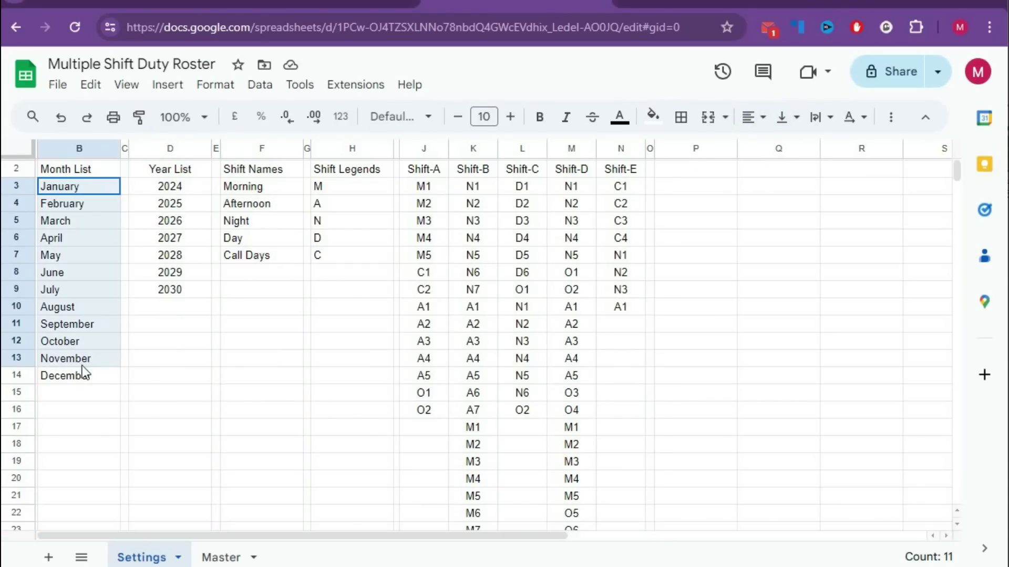
drag(174, 191, 176, 286)
drag(242, 187, 243, 259)
drag(335, 187, 332, 249)
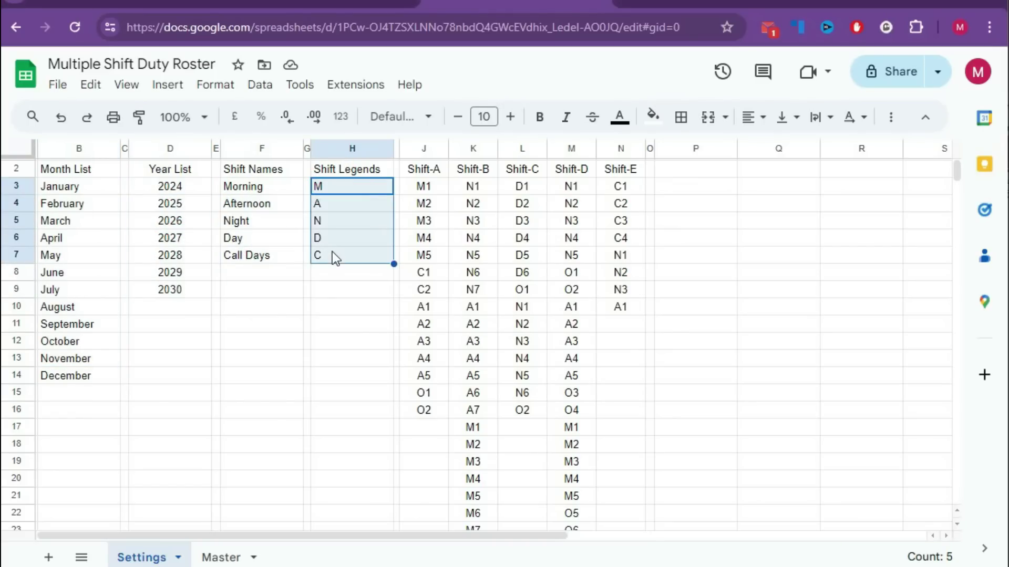
drag(416, 171, 622, 169)
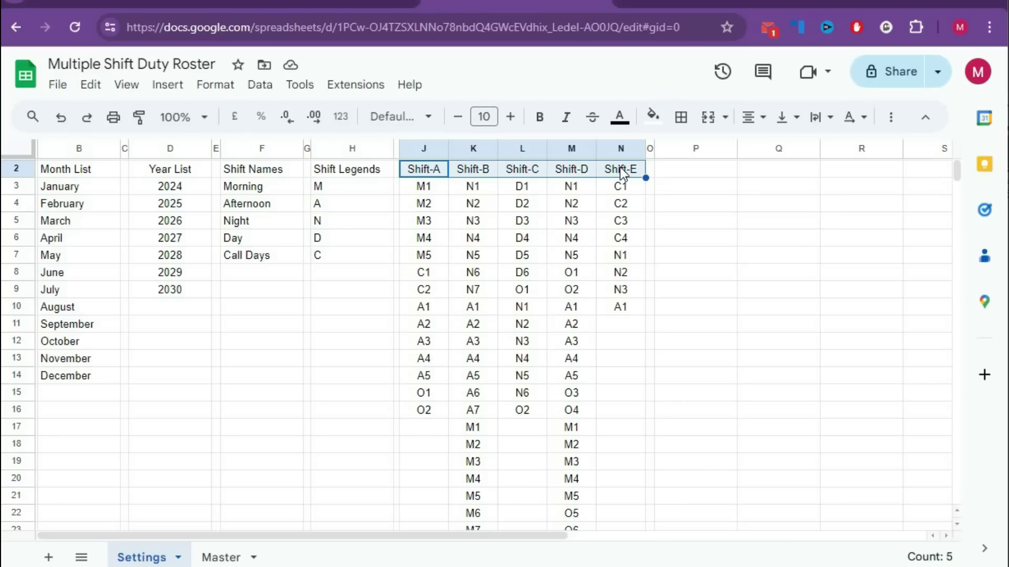
Create the named range S_MList for the month list in Settings!B3:B14.
click(259, 86)
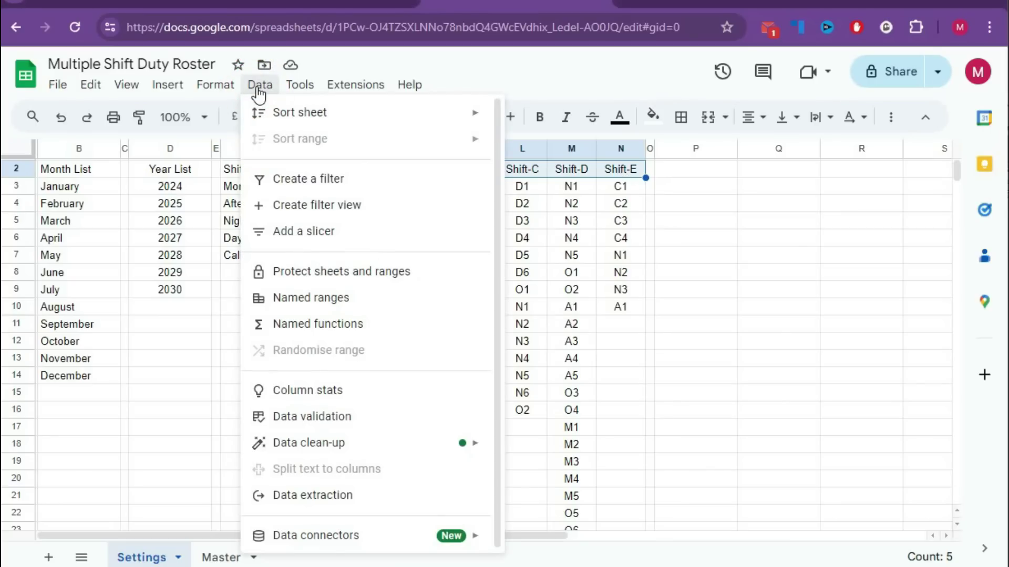
click(294, 296)
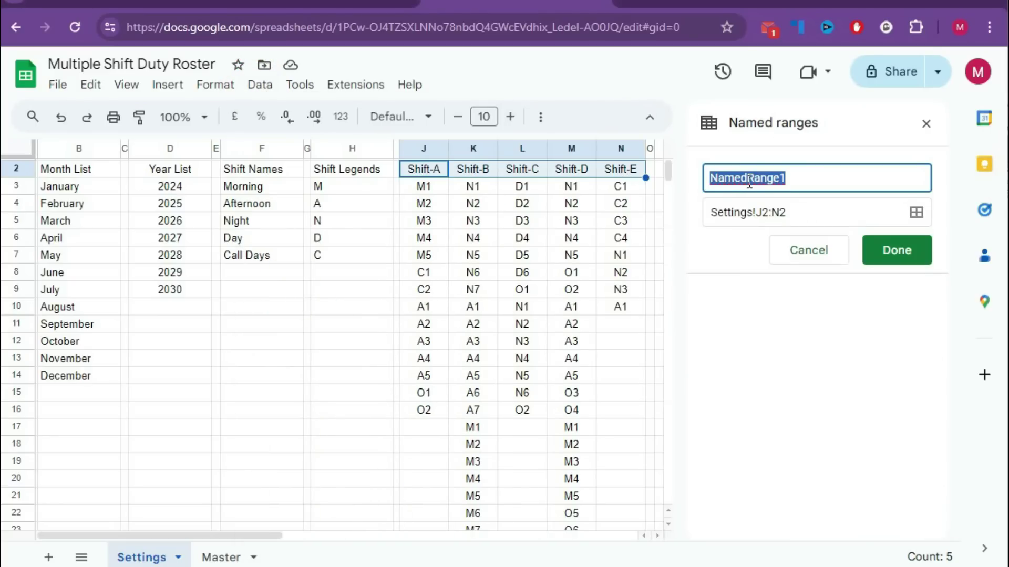
text(S)
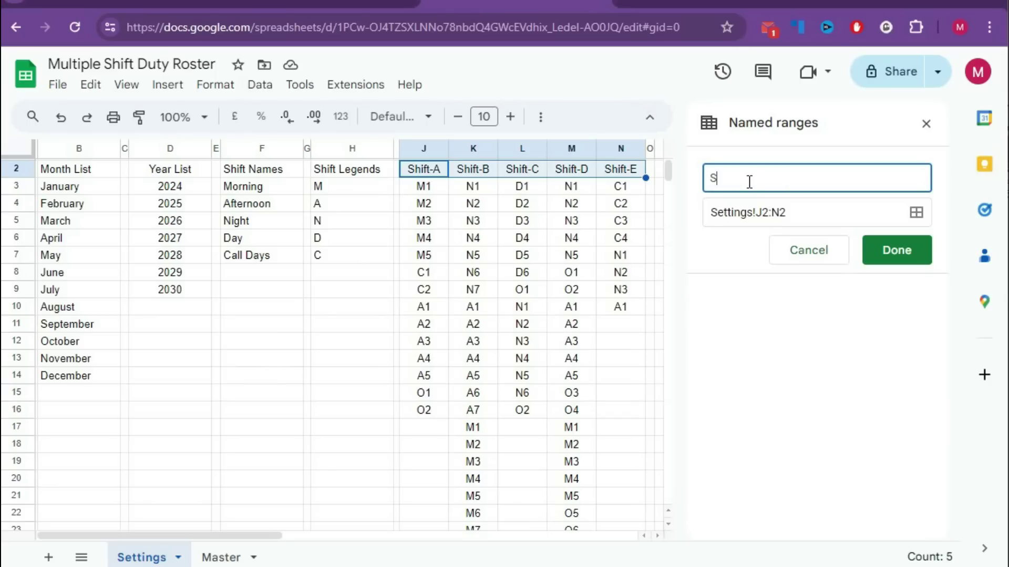
text(_MList)
click(916, 213)
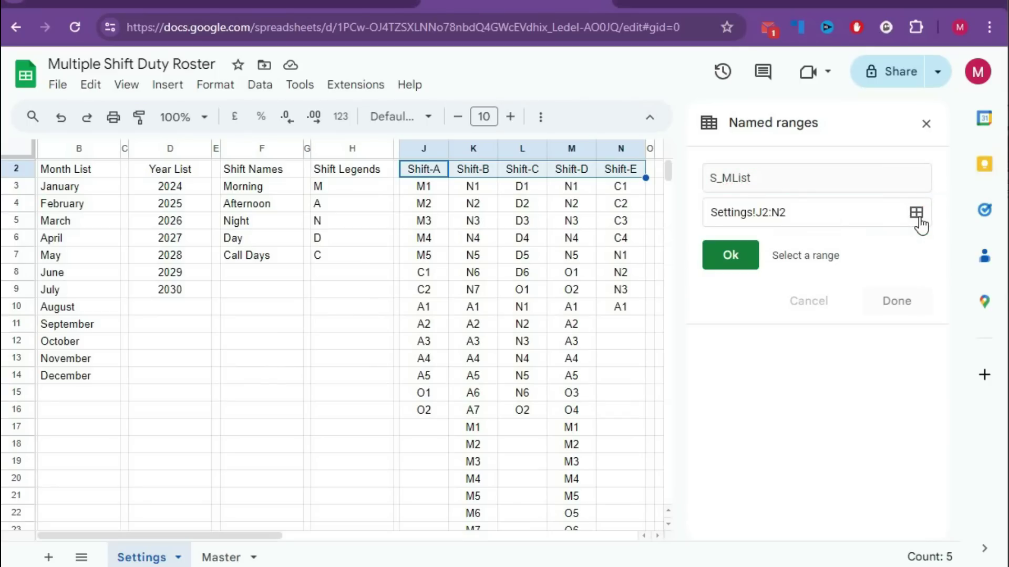
drag(60, 186, 61, 373)
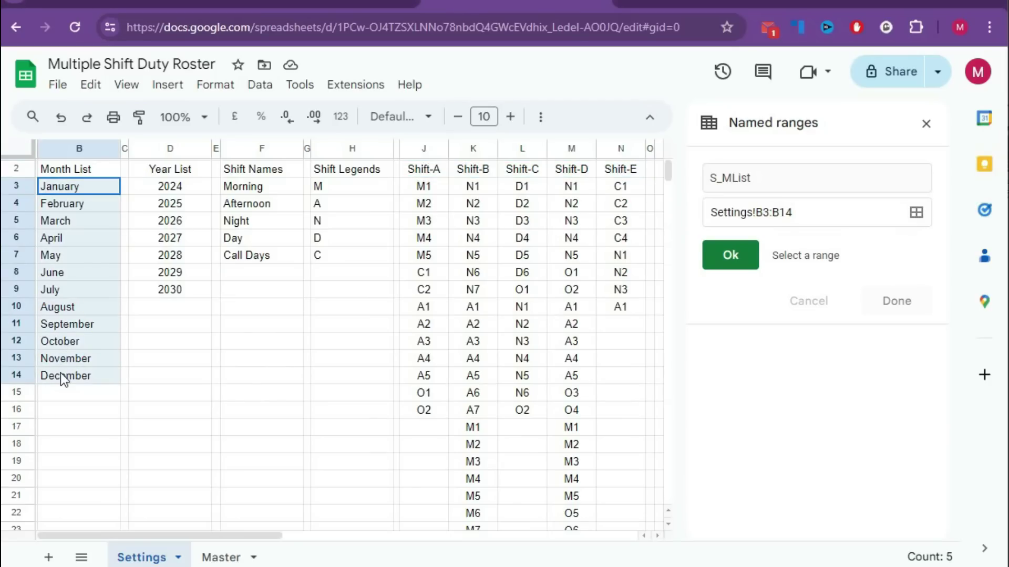
click(730, 256)
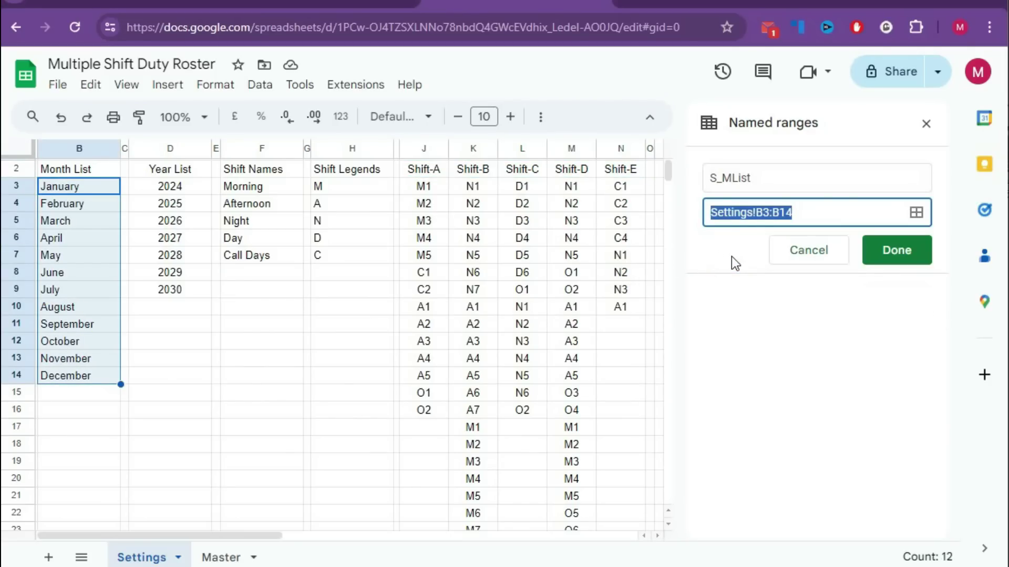
click(894, 255)
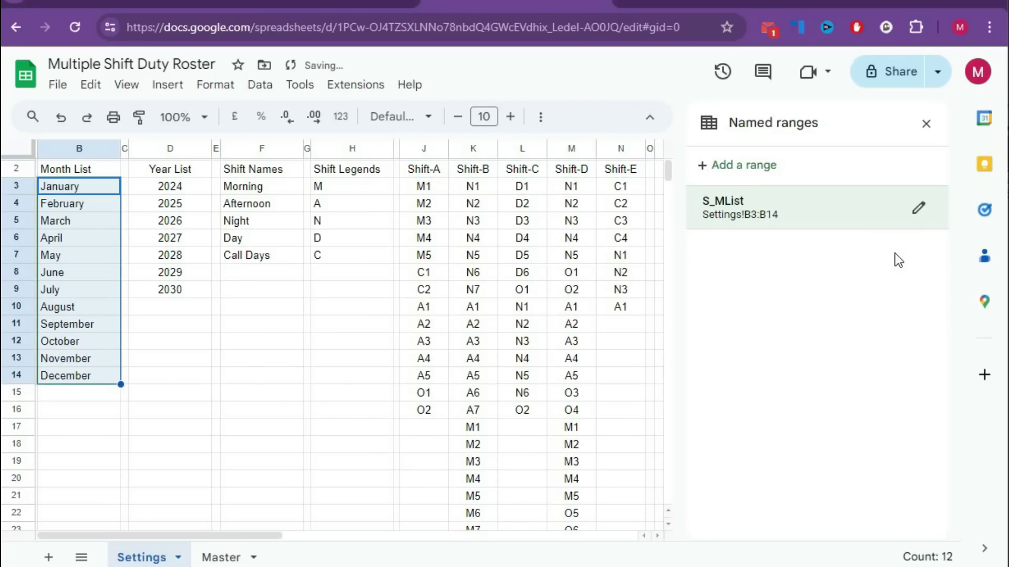
Add the named range S_YList for the year list in Settings!D3:D9.
click(735, 165)
text(S)
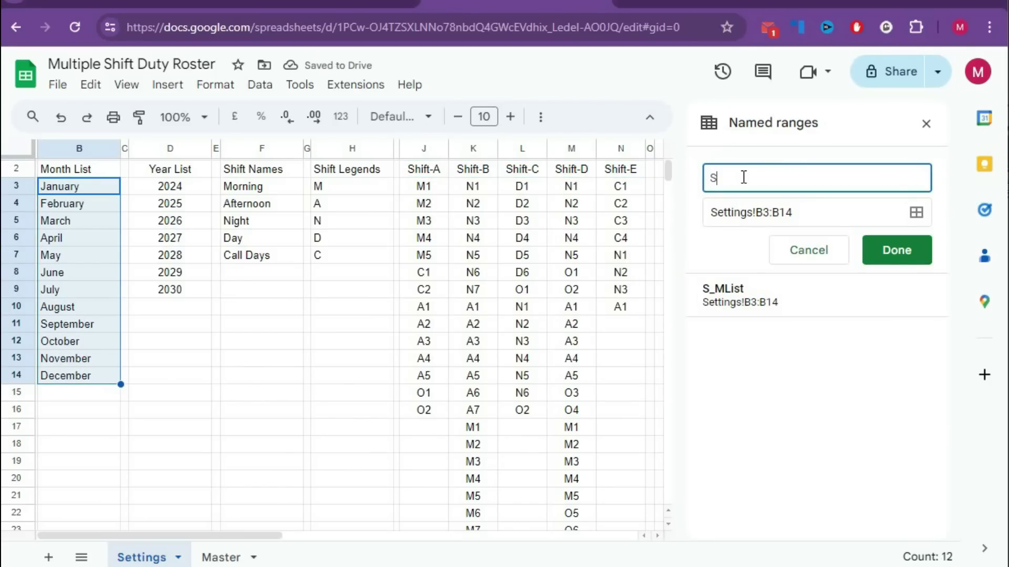
text(_YList)
click(916, 212)
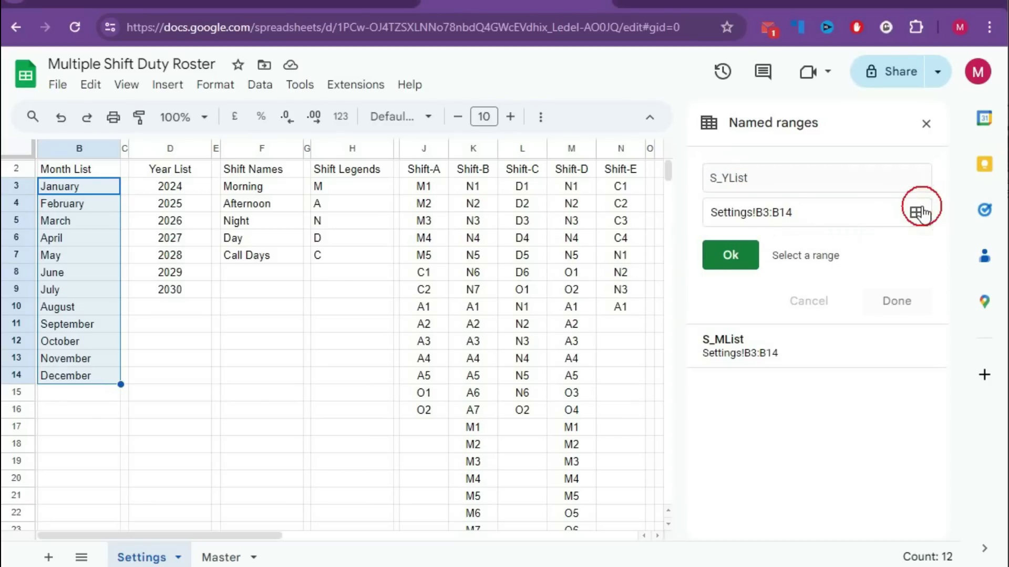
drag(164, 192, 193, 280)
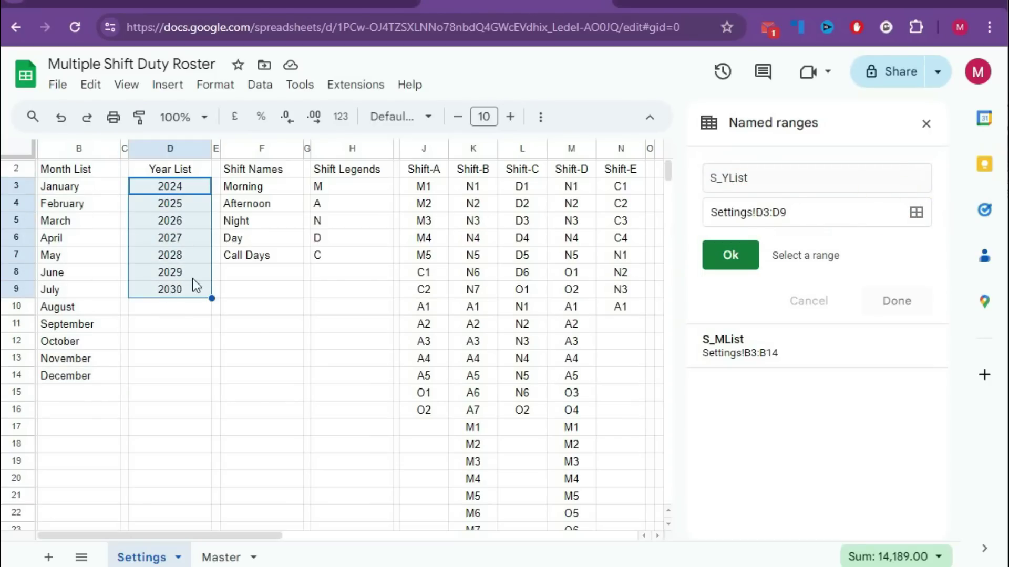
click(712, 253)
click(904, 253)
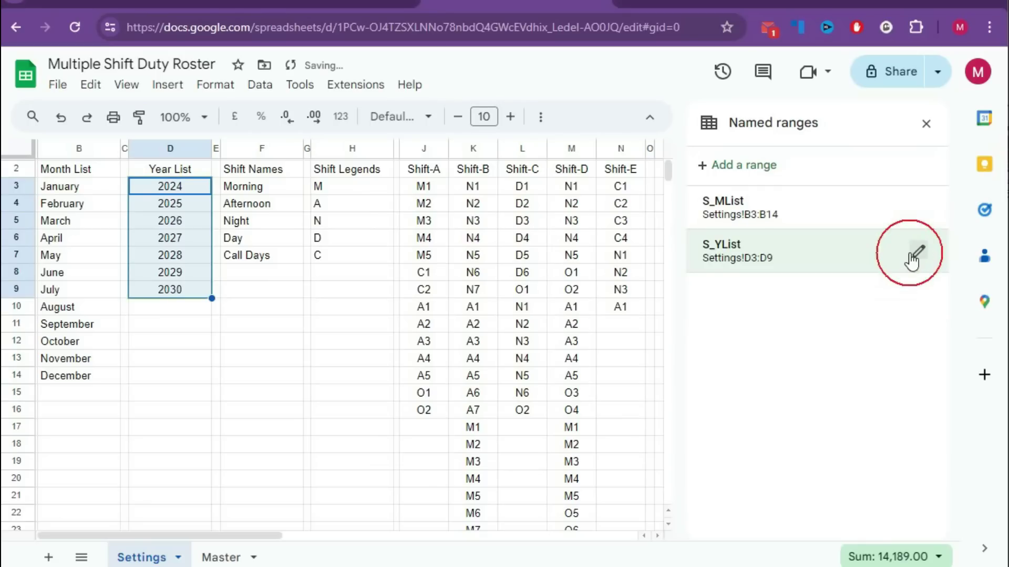
Add the named range S_SName for the shift names in Settings!F3:F12, including the empty cells below the list.
click(743, 166)
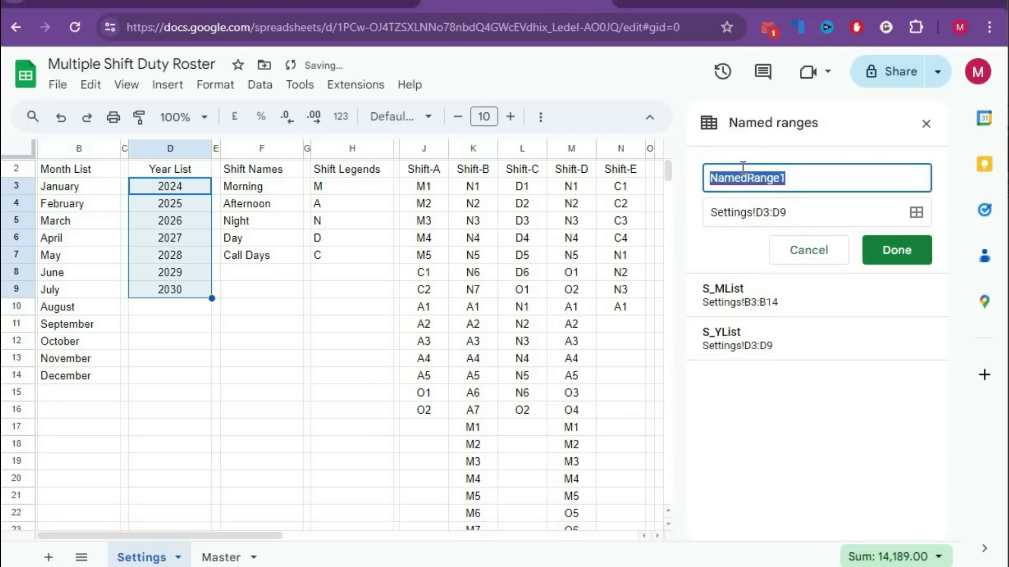
text(S)
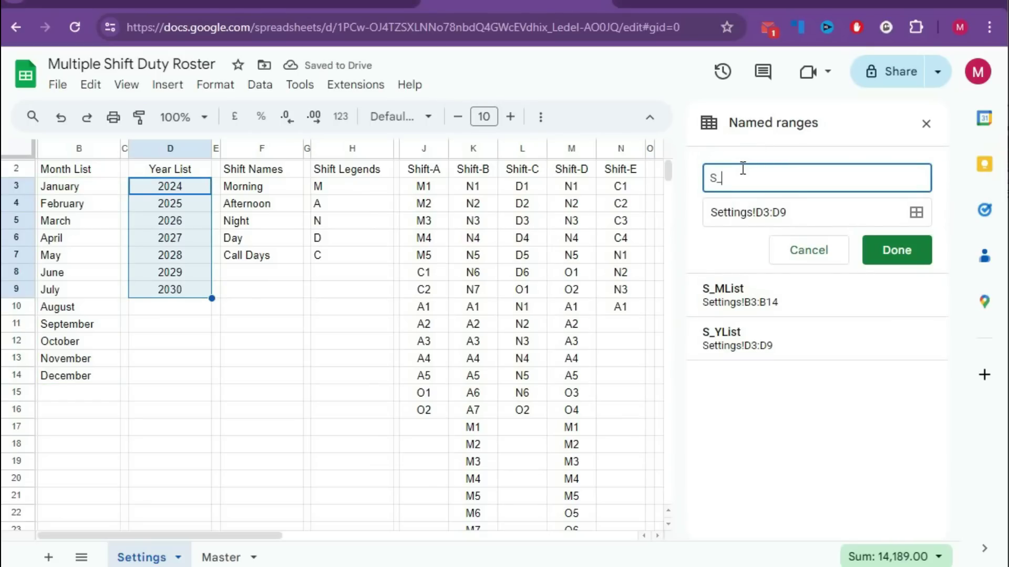
text(_Shi)
text(Name)
click(825, 212)
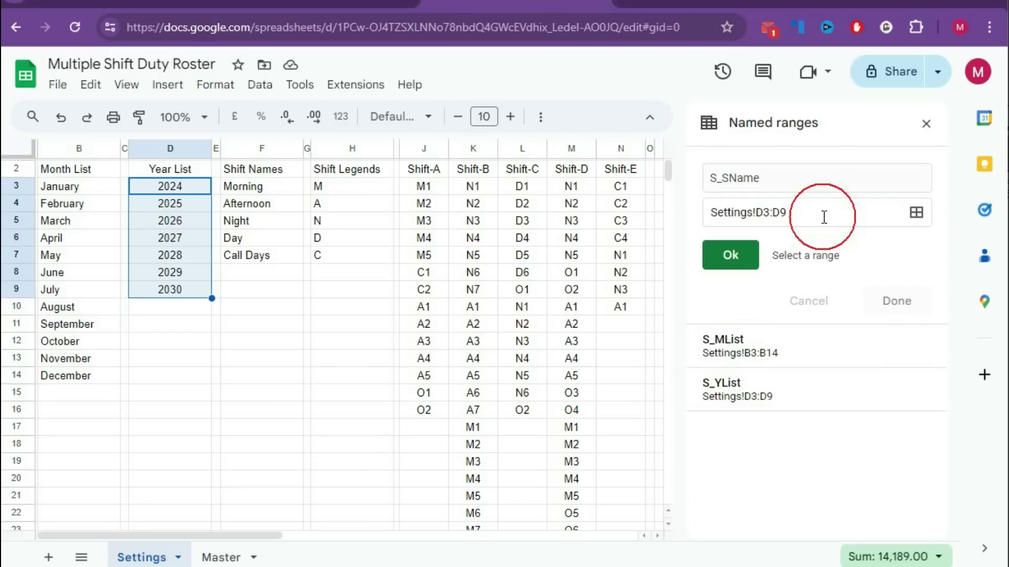
click(257, 186)
drag(256, 205, 256, 342)
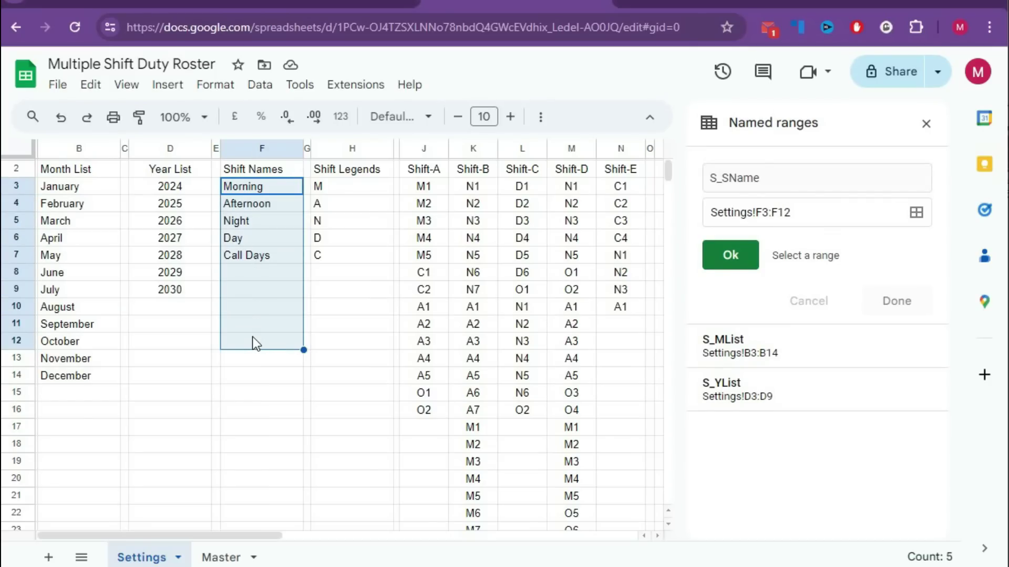
click(733, 254)
click(908, 250)
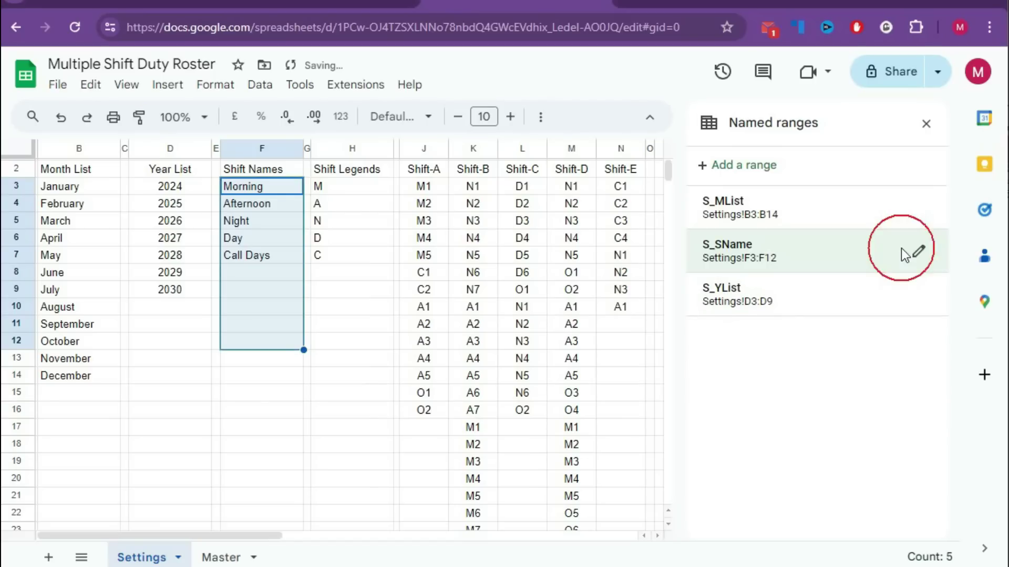
Add the named range S_SLegend for the shift legends in Settings!H3:H12, including the empty cells below the list.
click(743, 165)
text(S)
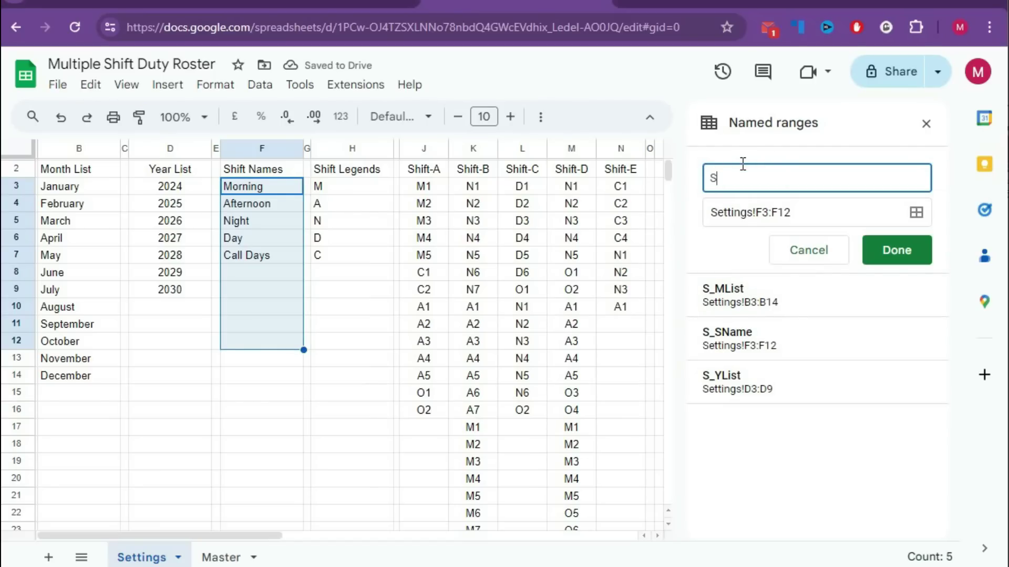
text(_SLegend)
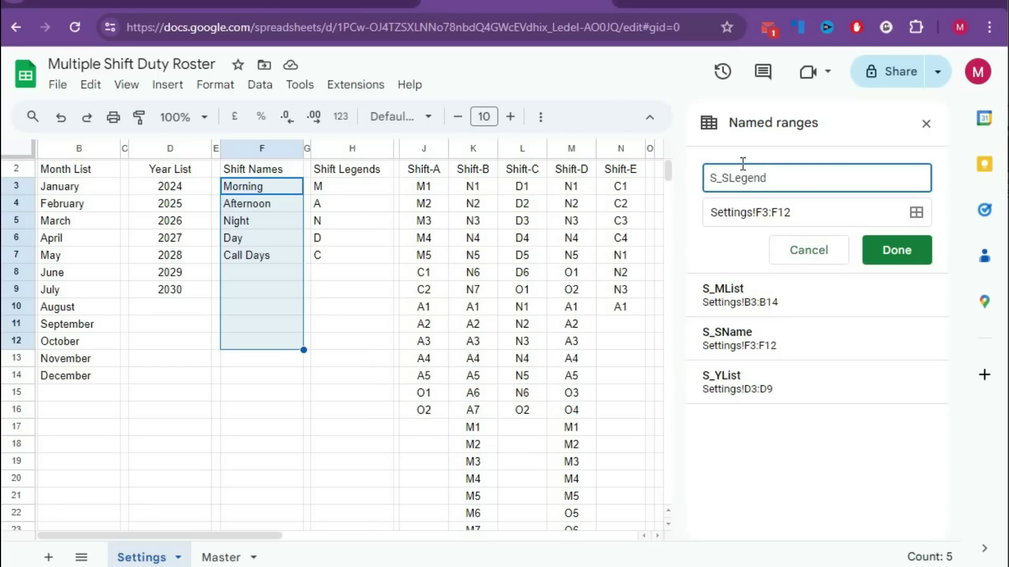
click(916, 212)
drag(351, 186, 338, 340)
click(729, 256)
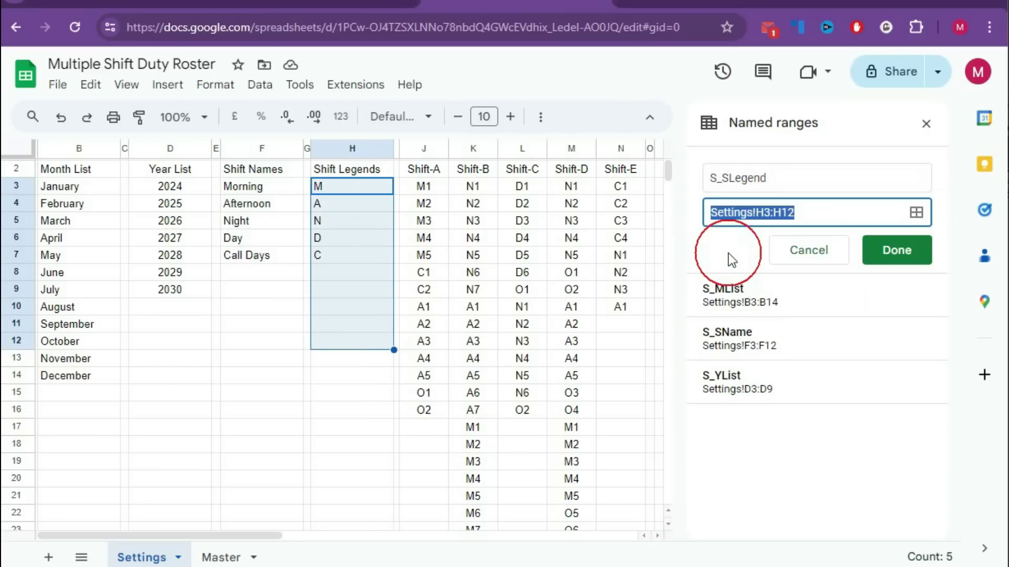
click(896, 251)
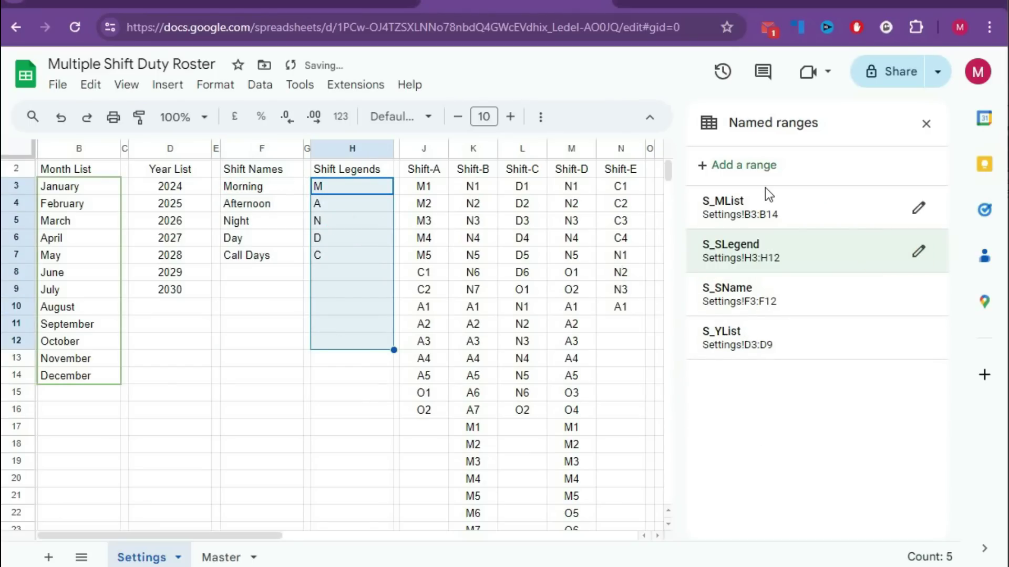
Add the named range S_SType for the shift headers in Settings!J2:N2 and close the named ranges list.
click(734, 165)
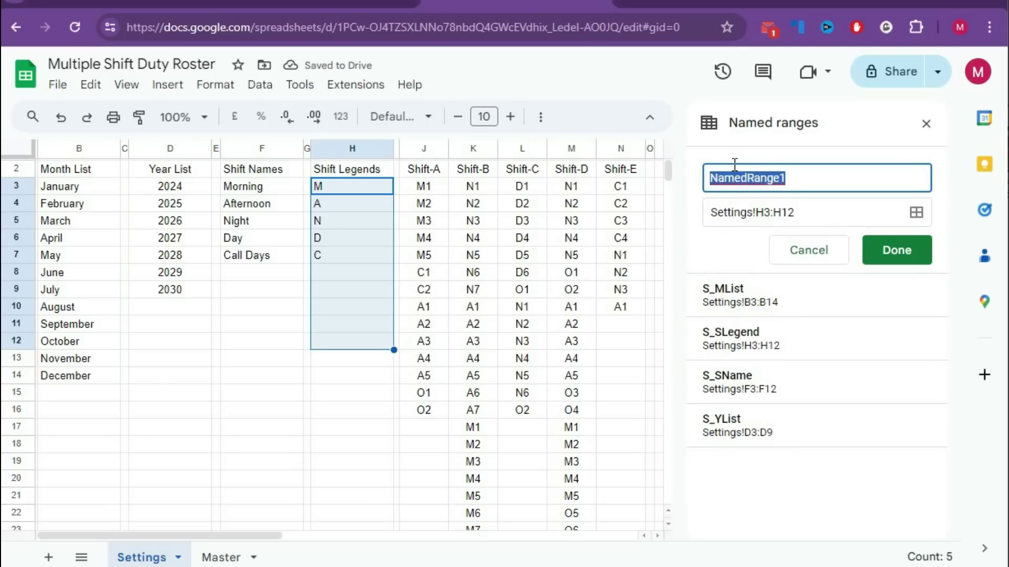
text(S_)
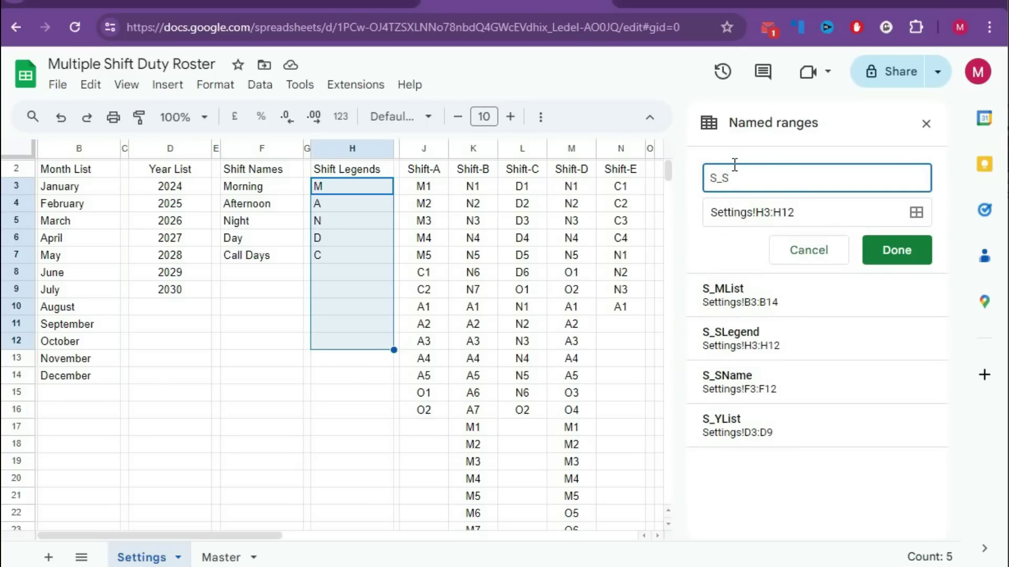
text(SType)
click(917, 213)
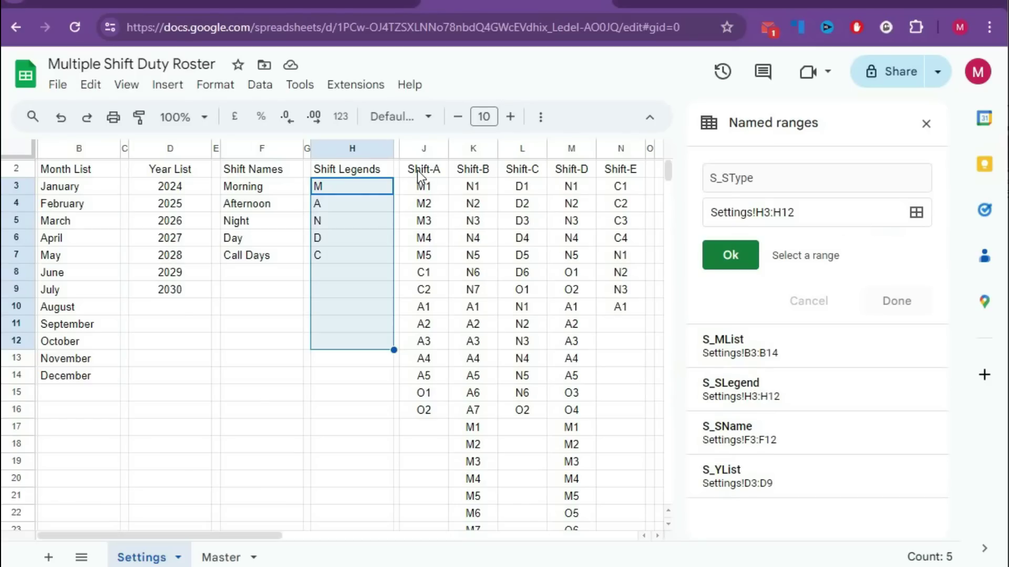
drag(417, 170, 617, 175)
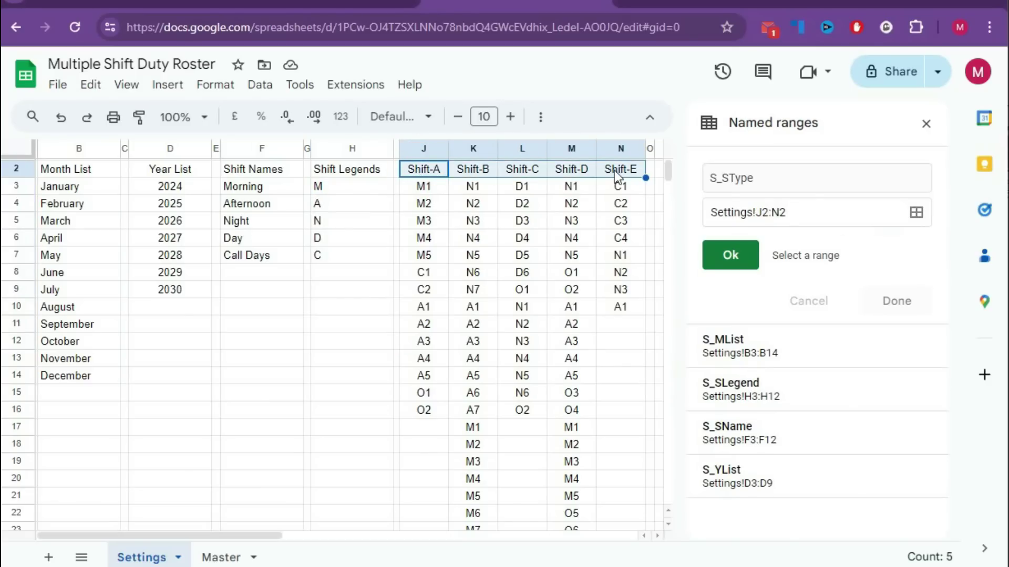
click(727, 247)
click(866, 252)
click(493, 239)
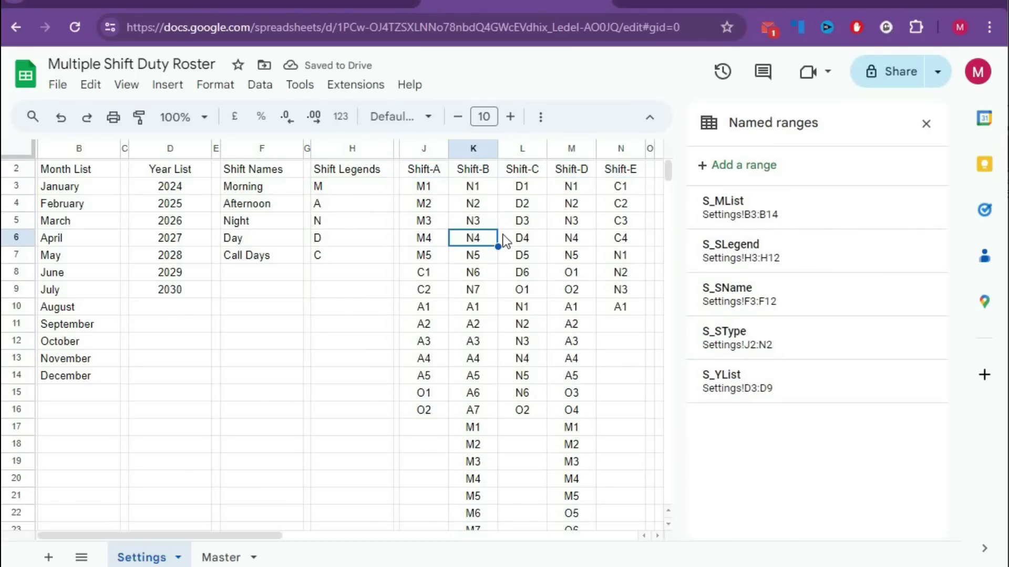
click(926, 123)
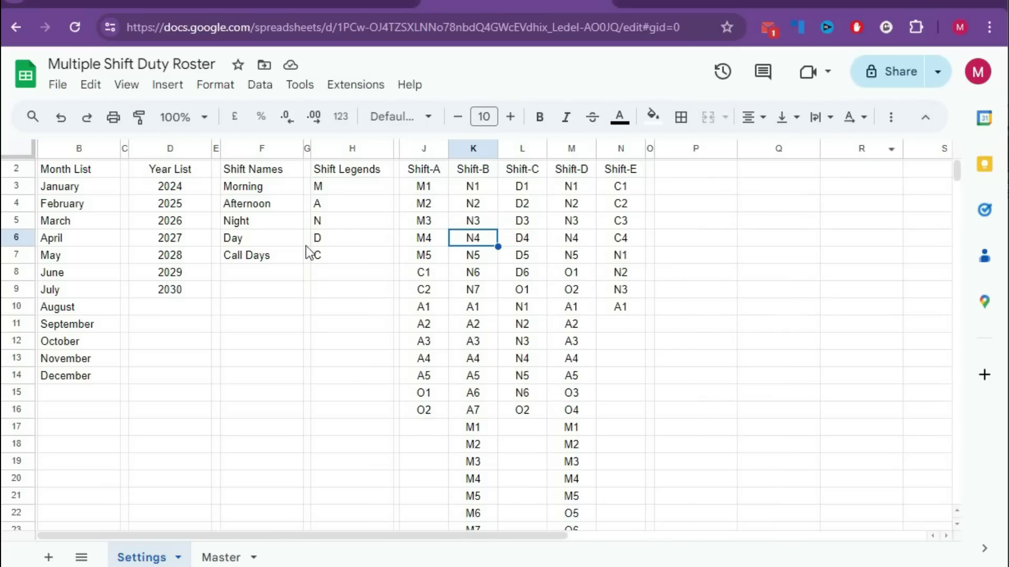
click(288, 244)
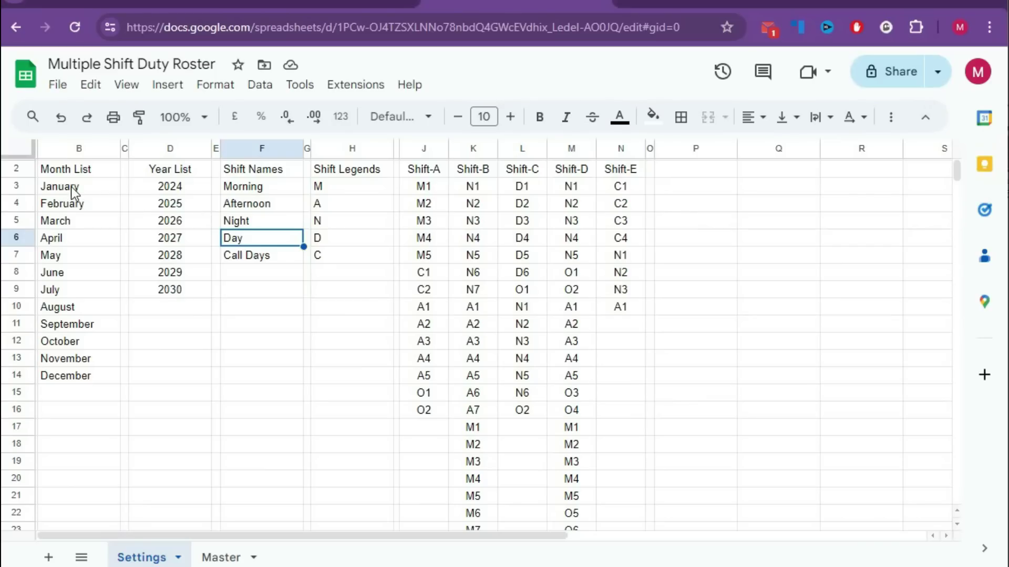
Create a conditional formatting rule on the month list B3:B14 with the custom formula =isodd(row(B3)).
drag(74, 188, 72, 377)
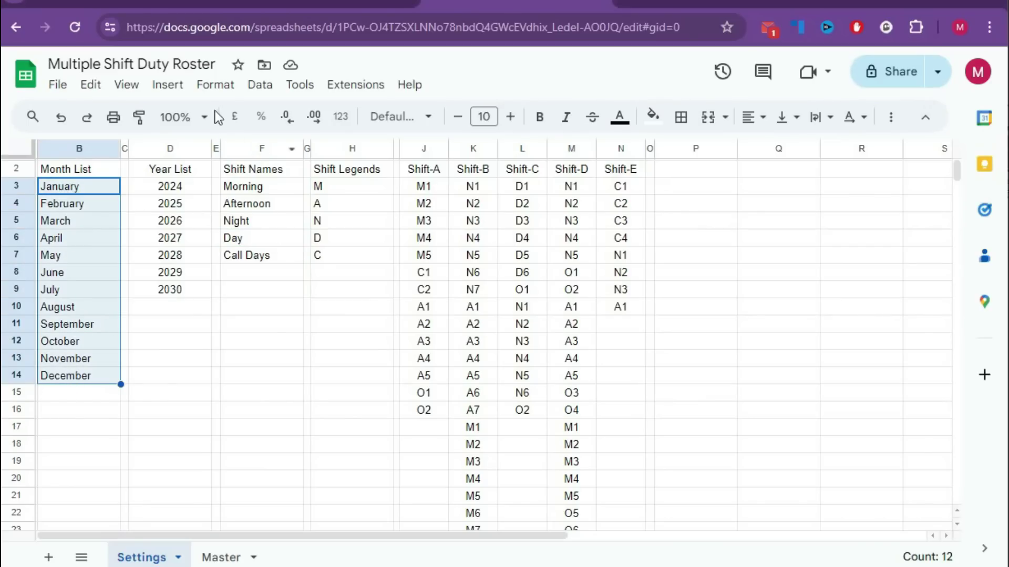
click(215, 84)
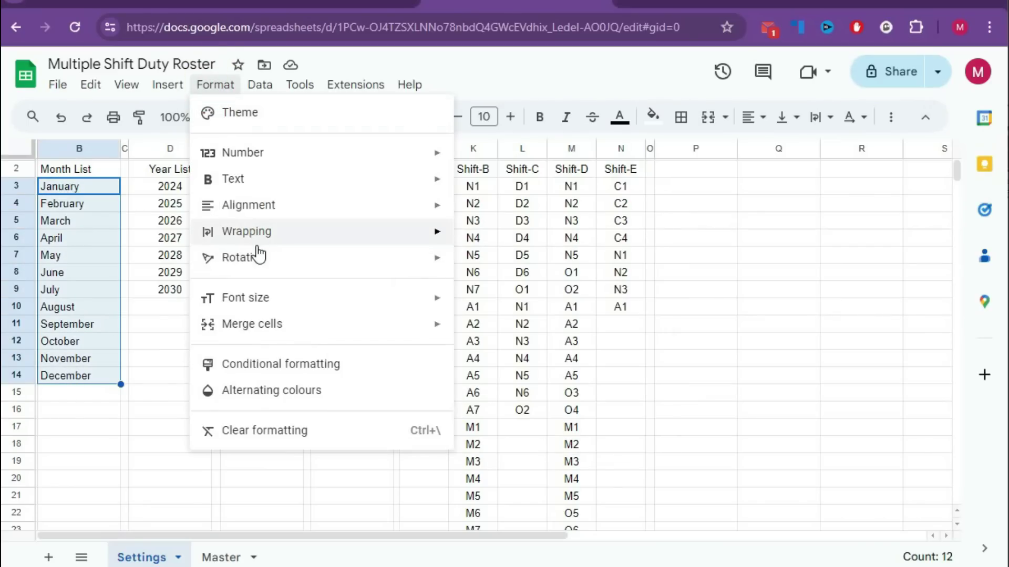
click(268, 363)
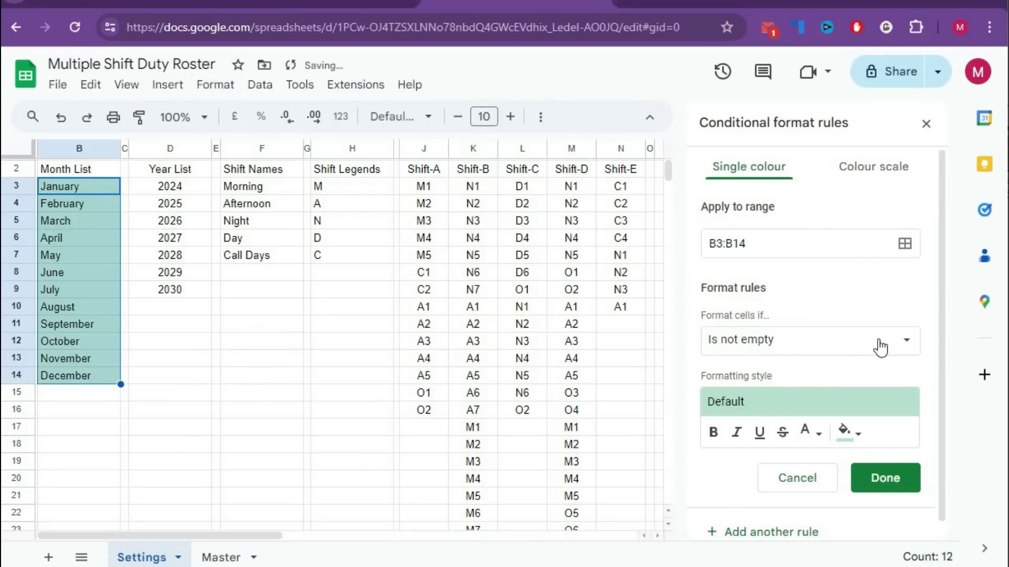
click(786, 344)
scroll(772, 489, down, 5)
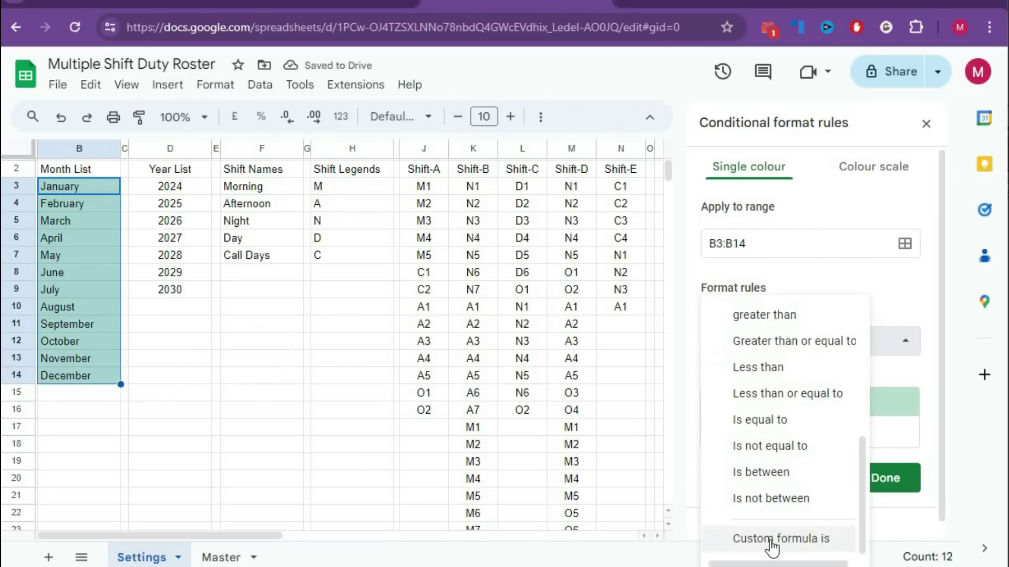
click(791, 539)
click(737, 380)
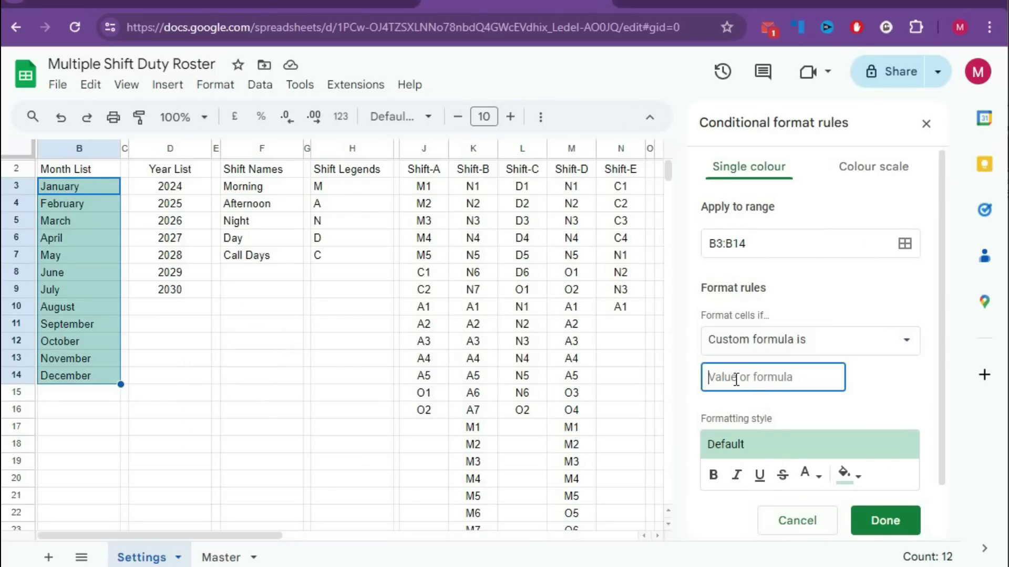
text(=)
text(and)
key(BackSpace)
key(BackSpace)
key(BackSpace)
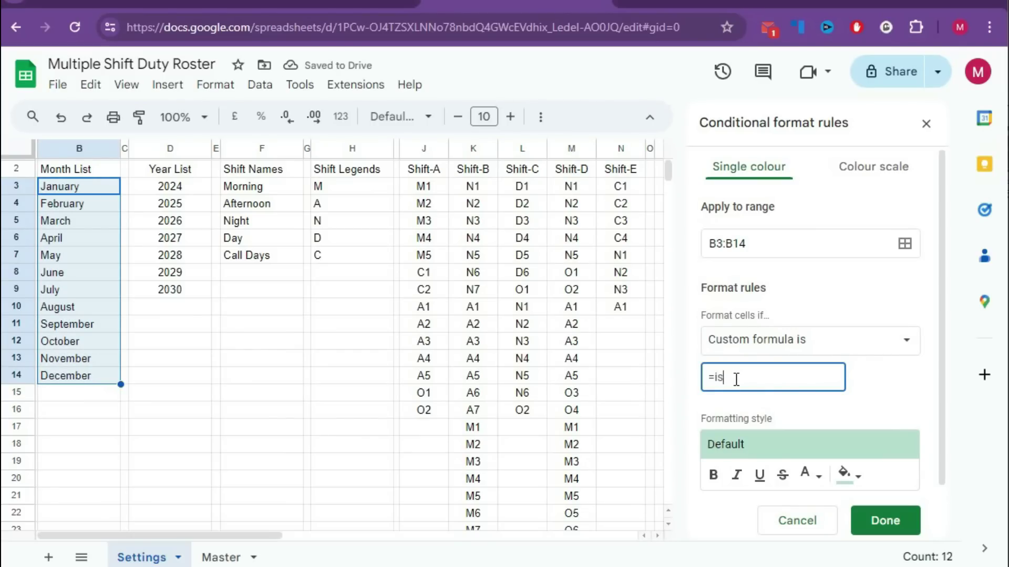
text(isodd(row(B)
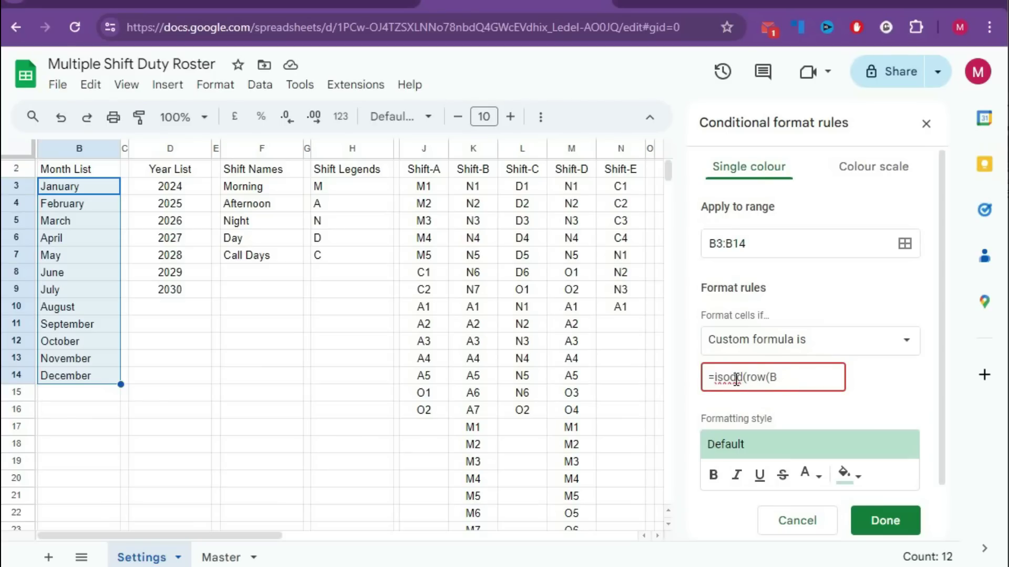
text(3)))
Give the odd-row rule the custom purple fill #b362e9 and save the rule.
click(851, 475)
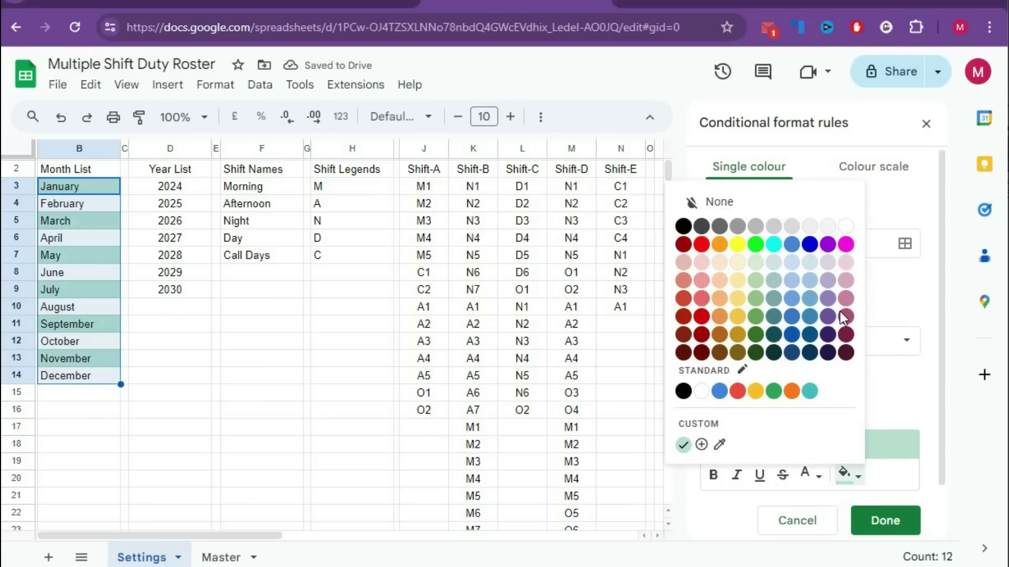
click(828, 245)
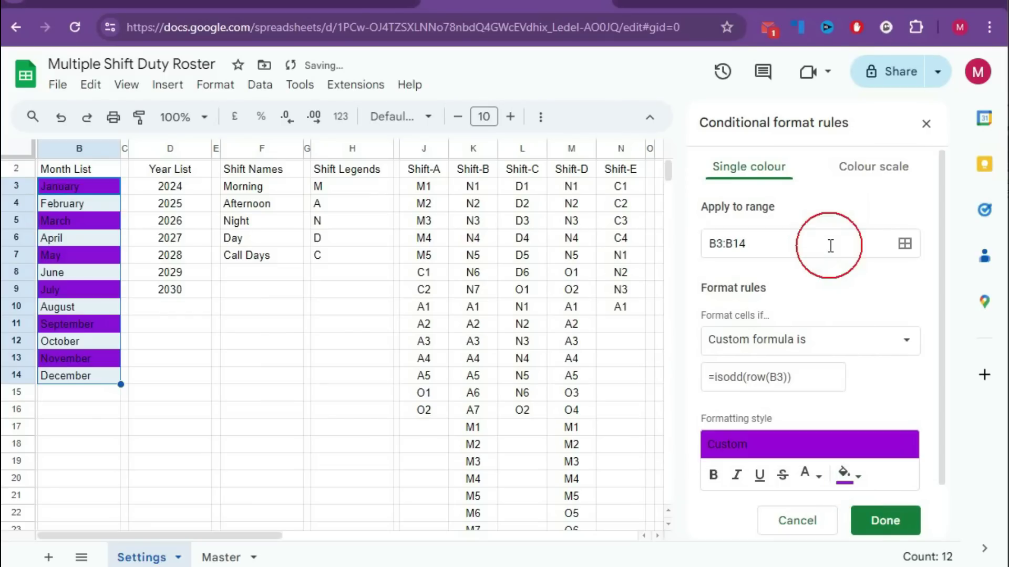
click(856, 476)
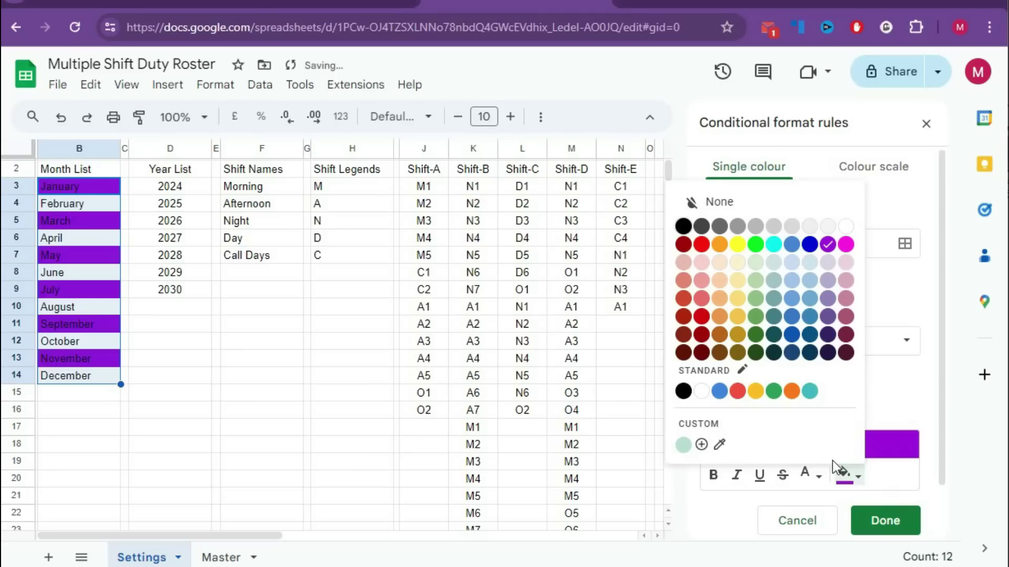
click(701, 444)
drag(604, 184, 521, 182)
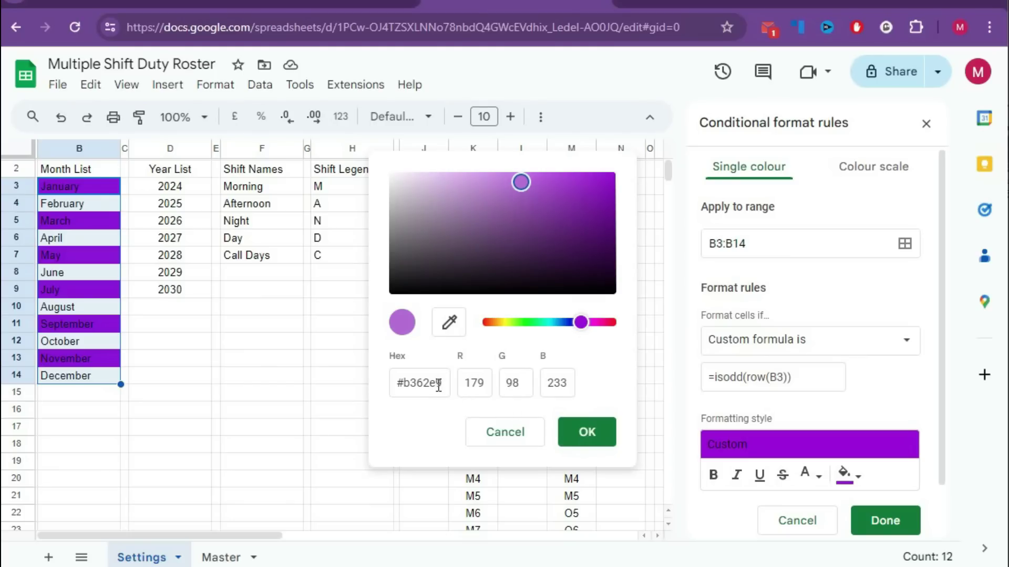
drag(444, 383, 395, 382)
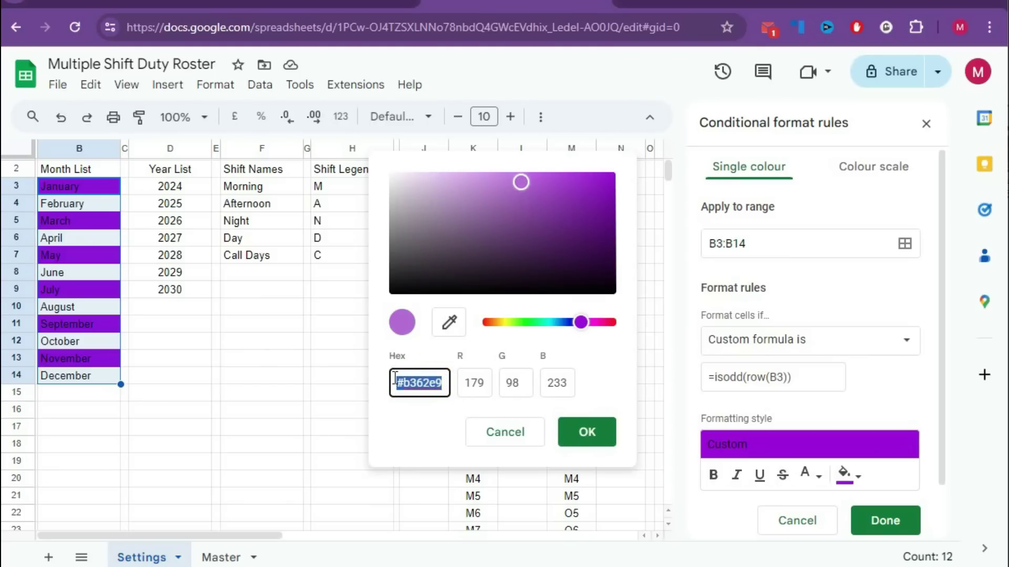
click(587, 433)
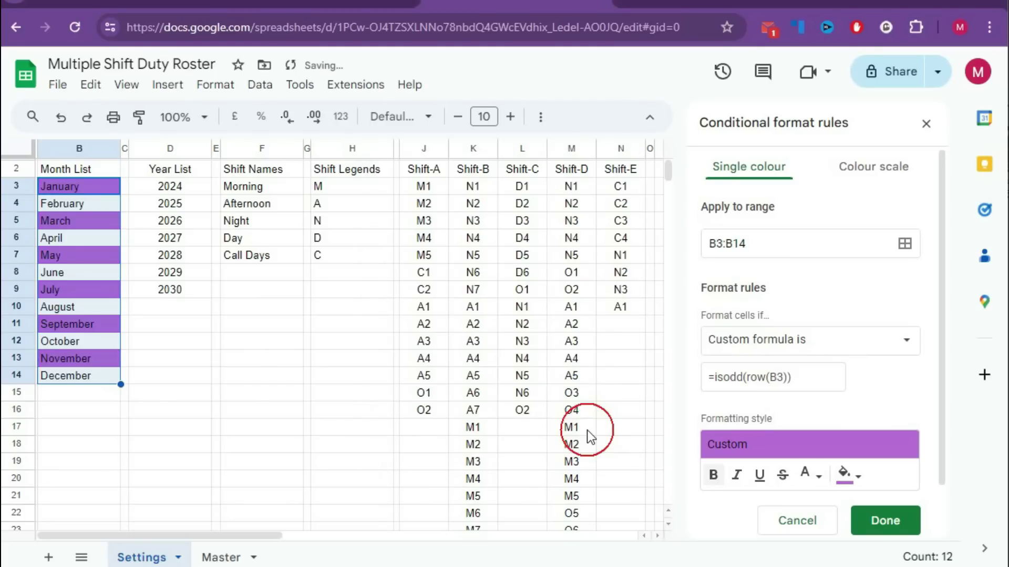
click(885, 520)
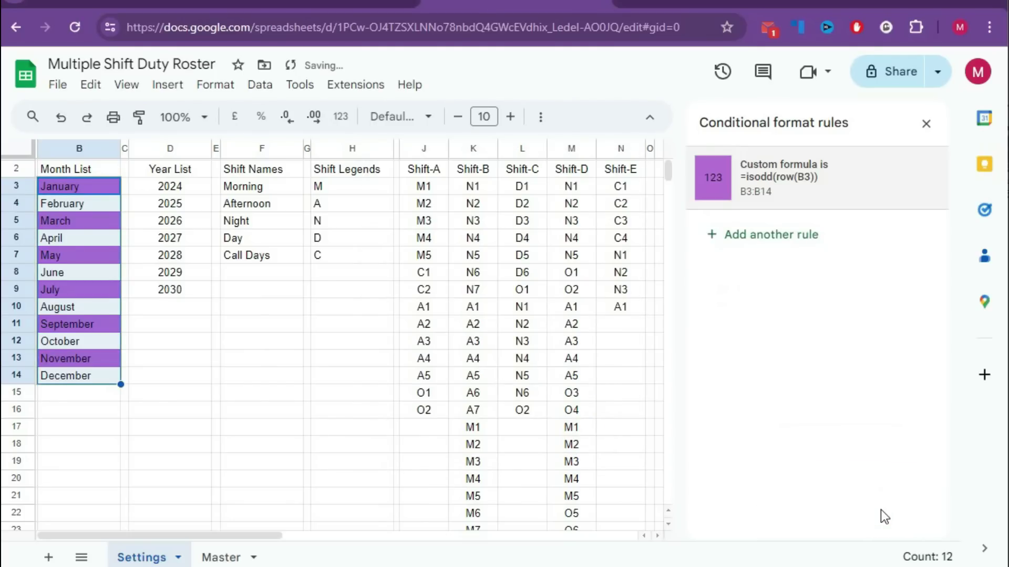
Add a second conditional formatting rule on B3:B14 with the custom formula =iseven(row(B3)).
click(744, 236)
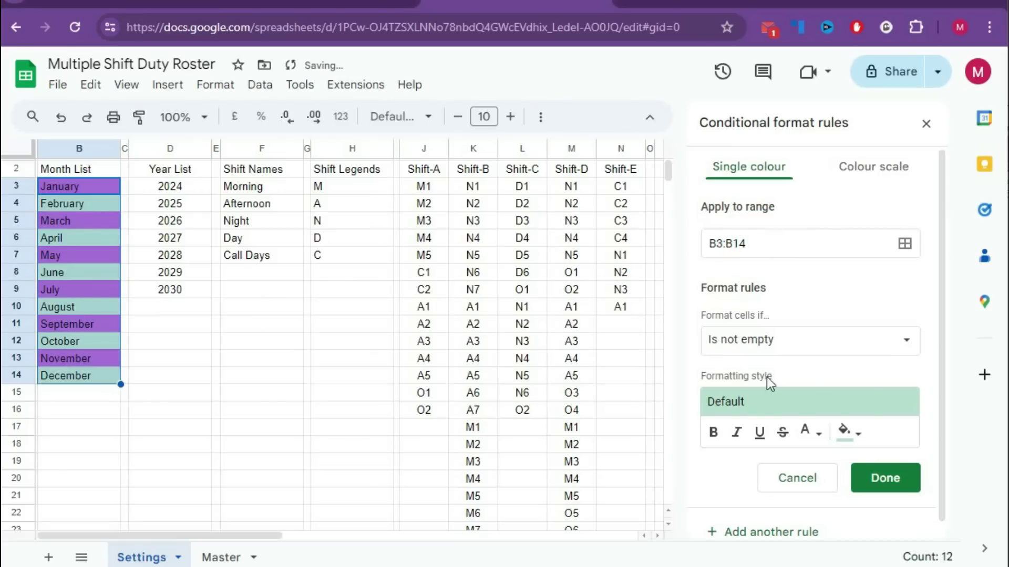
click(767, 341)
scroll(735, 421, down, 5)
click(716, 540)
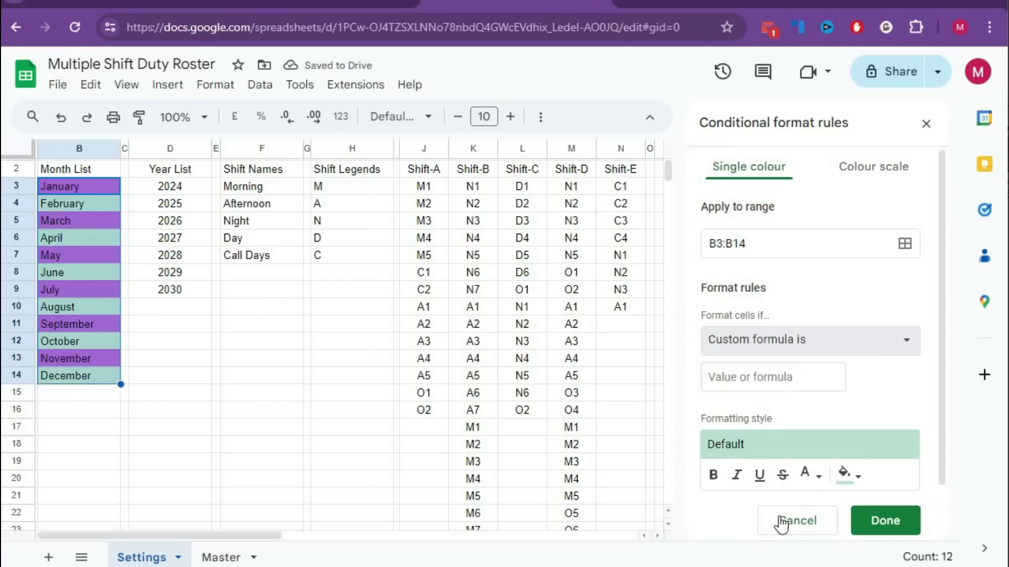
click(737, 377)
text(=i)
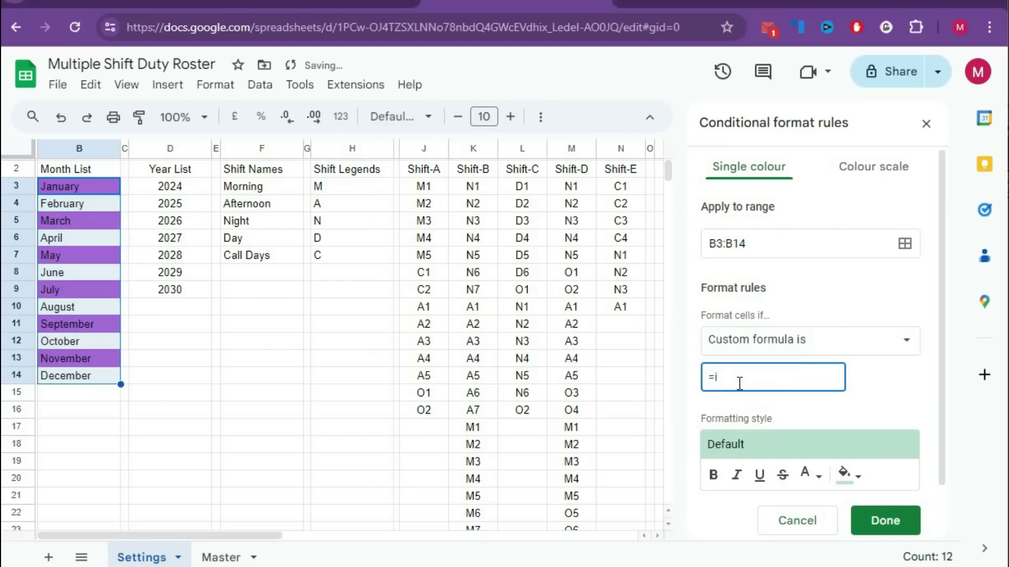
text(seven(row()
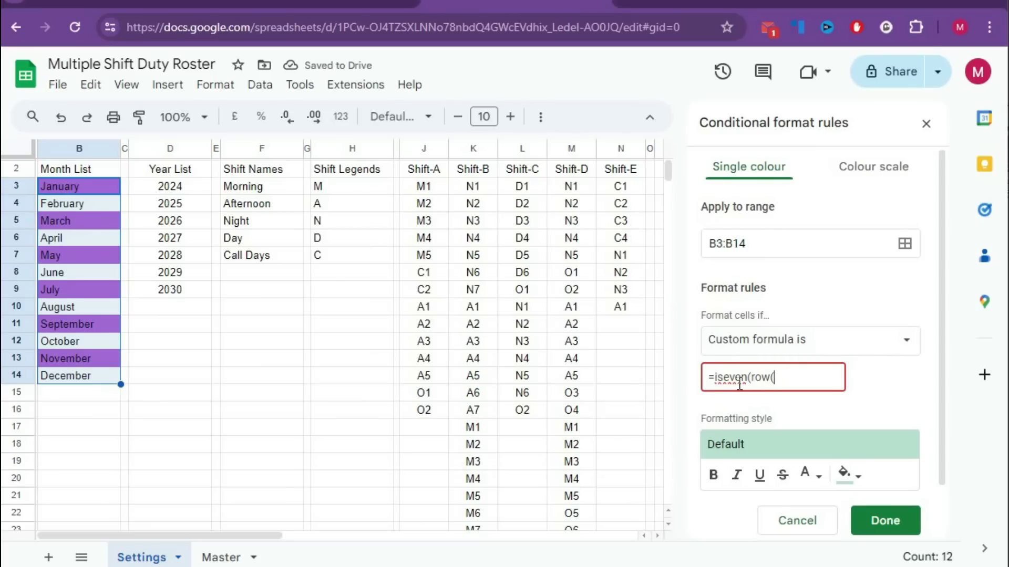
text(B3)))
Set the even-row rule's fill to the custom light purple #d7b7ec.
click(862, 479)
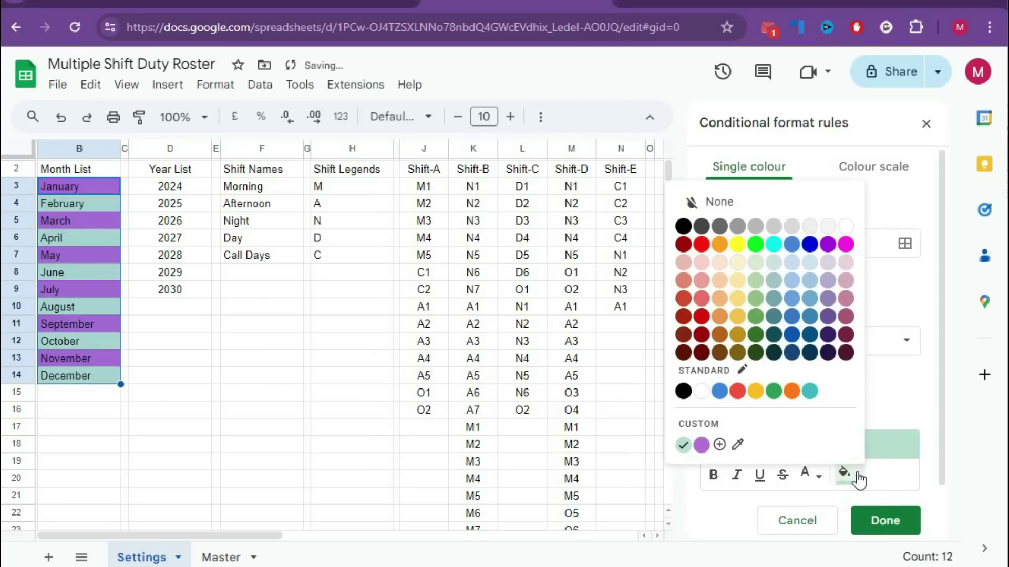
click(703, 446)
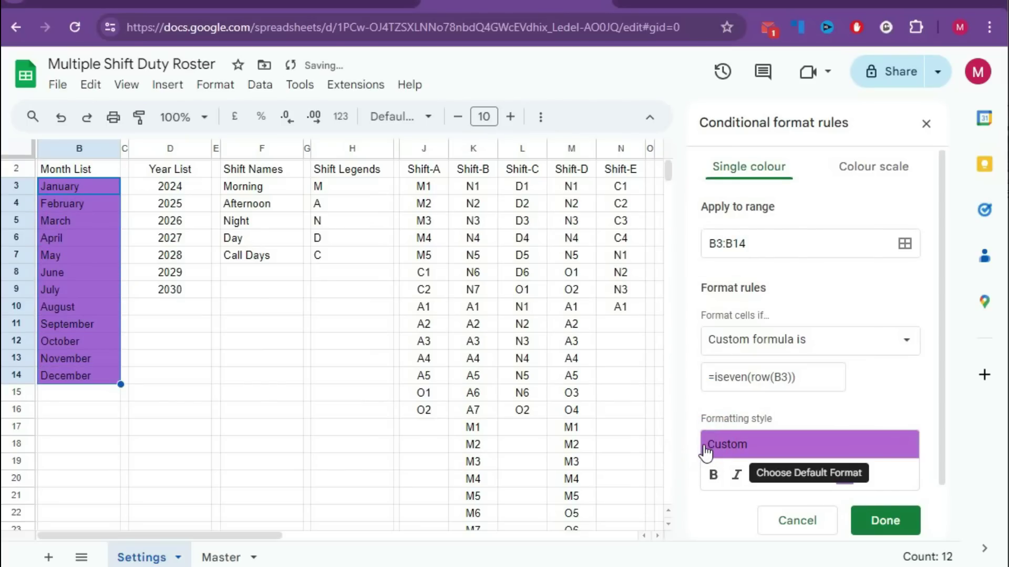
click(851, 479)
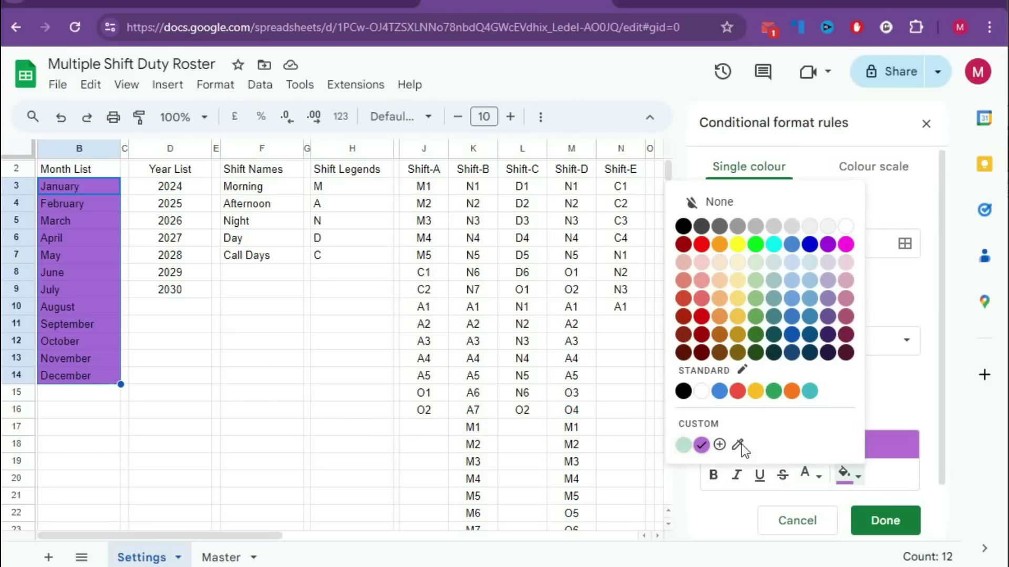
click(719, 444)
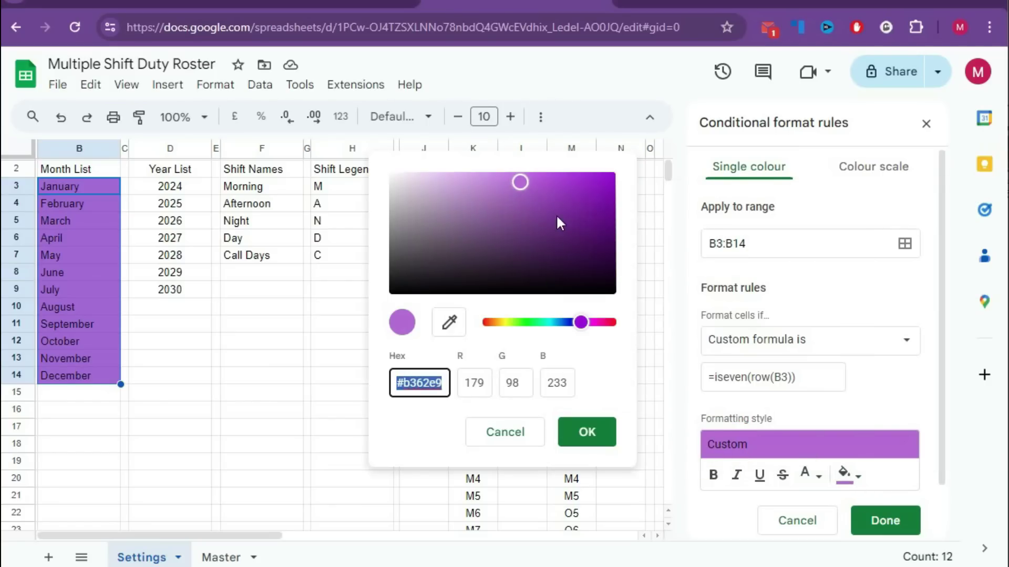
drag(520, 183, 440, 182)
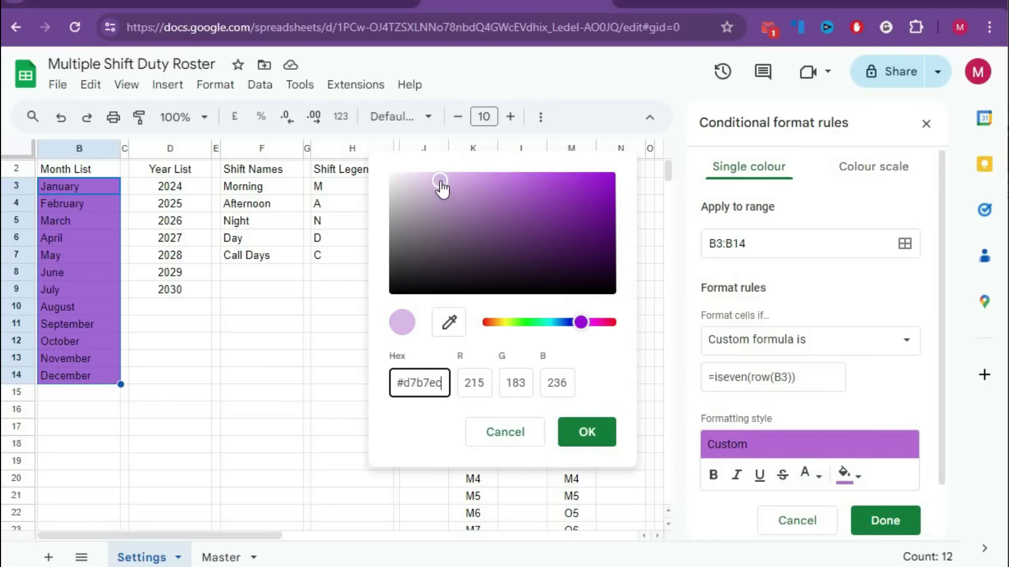
click(580, 432)
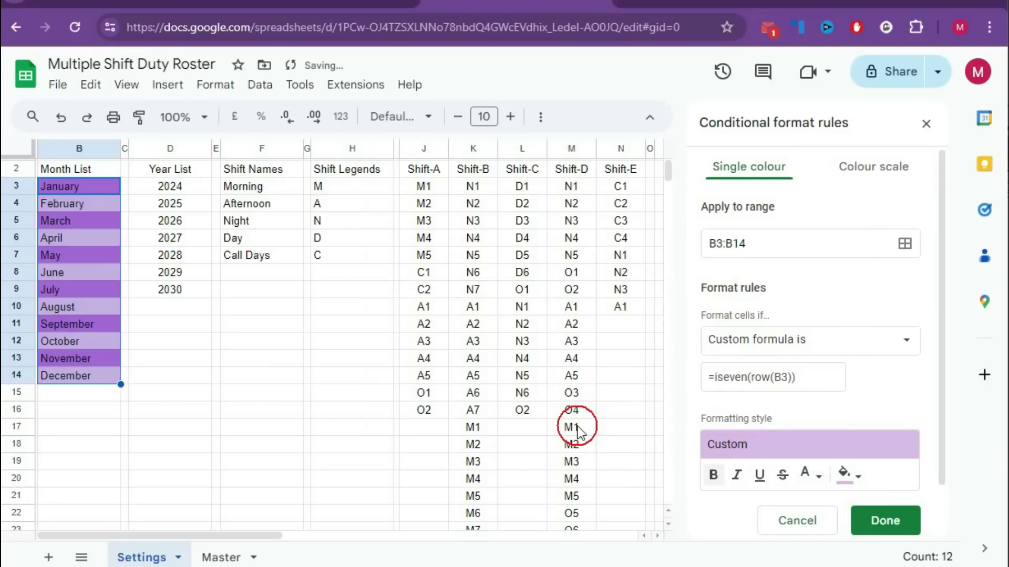
Save the even-row rule and copy the month list's banded formatting onto the year list D3:D9.
click(884, 521)
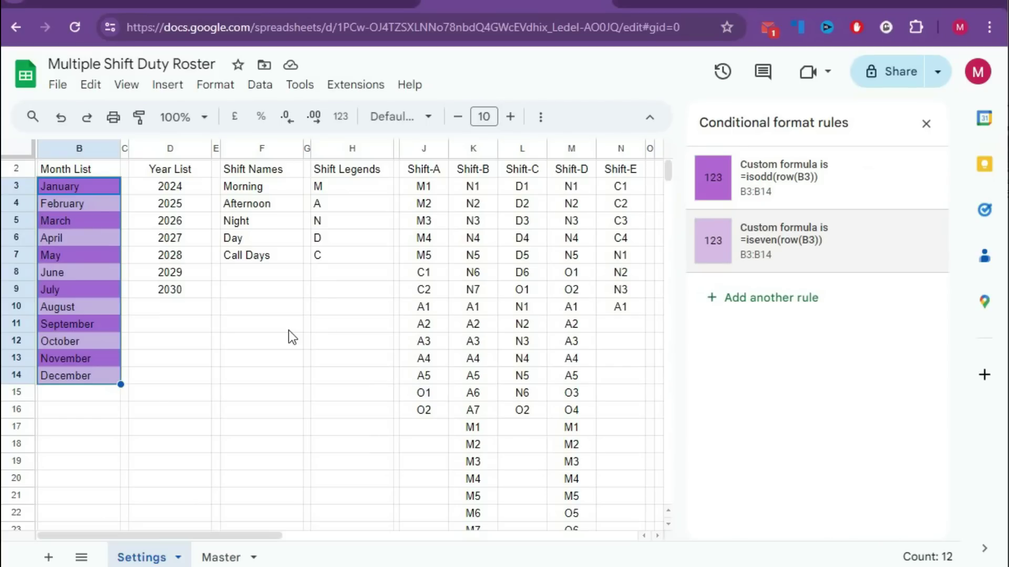
click(79, 184)
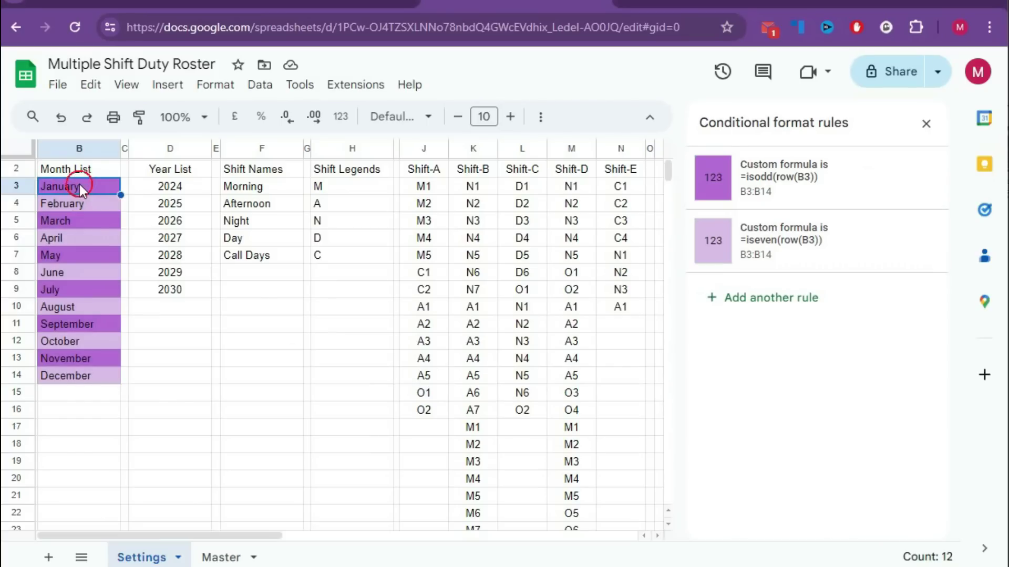
click(141, 122)
drag(162, 185, 165, 291)
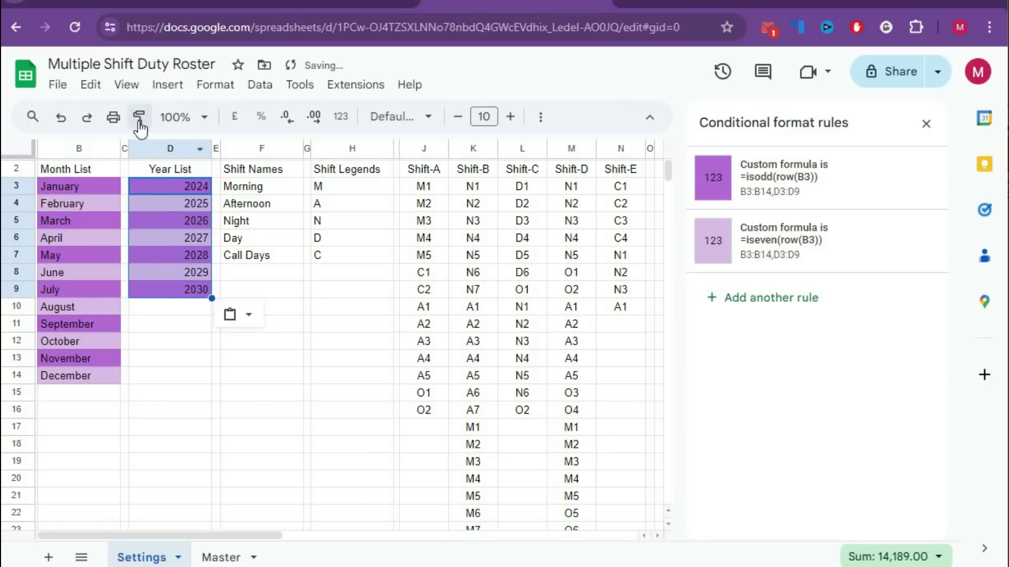
Try to copy the year list's banded formatting onto the Shift Names column, and undo it.
click(140, 125)
drag(245, 191, 245, 336)
key(ctrl+alt+v)
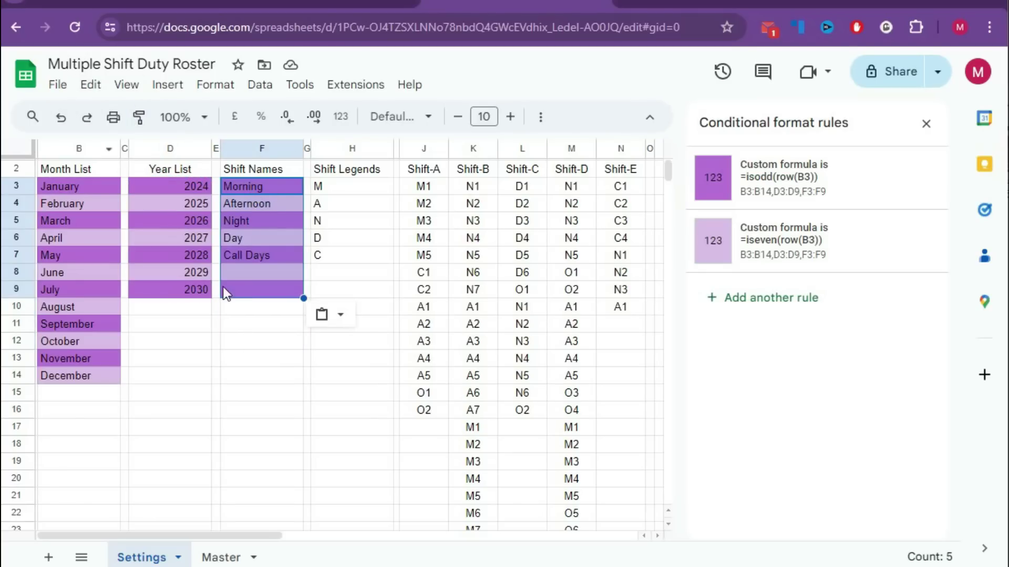
click(63, 119)
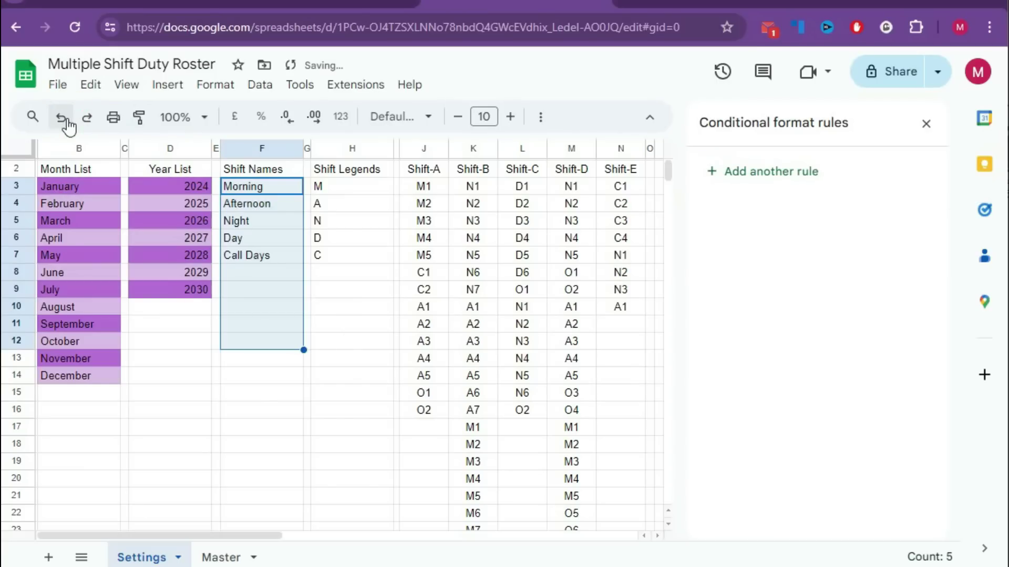
Add a conditional formatting rule on F3:F12 with the custom formula =and(isodd(row(F3)),F3<>"").
click(749, 179)
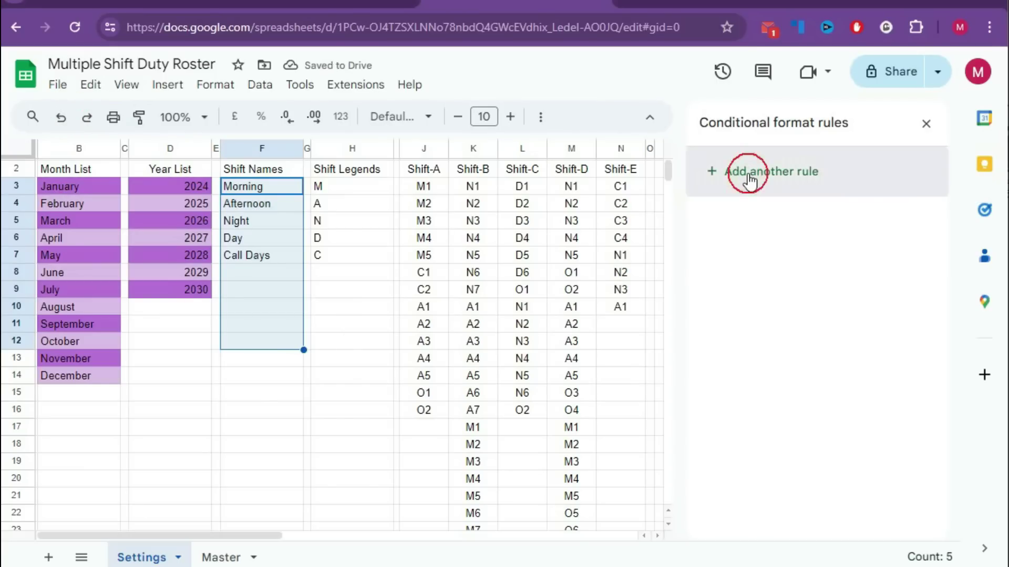
click(790, 340)
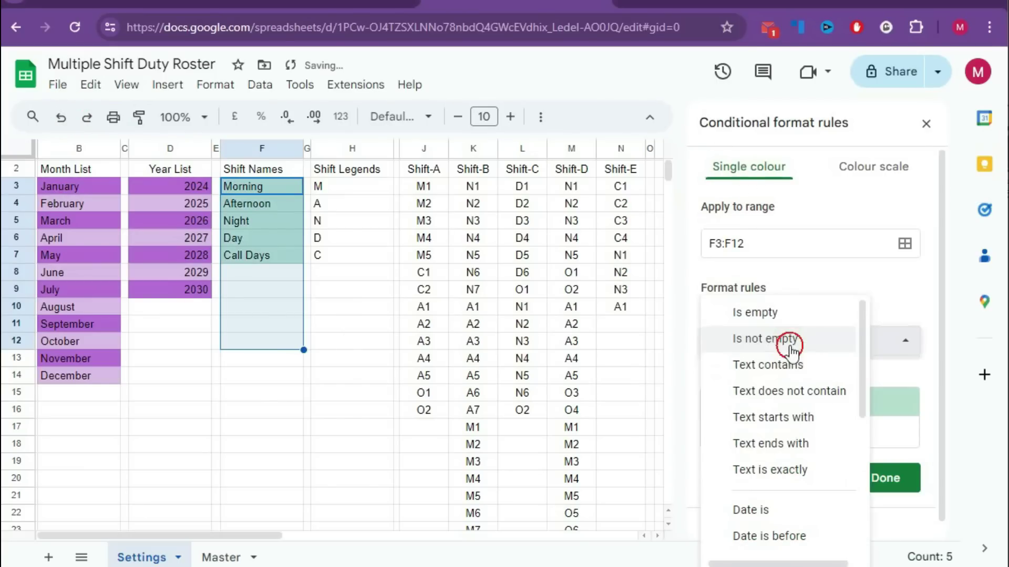
scroll(783, 530, down, 5)
click(781, 539)
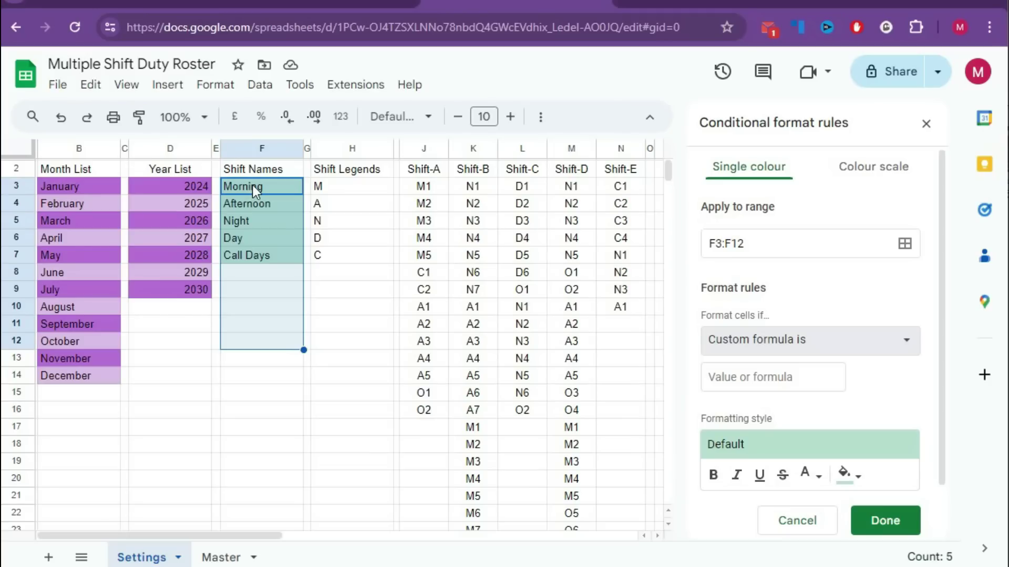
click(762, 377)
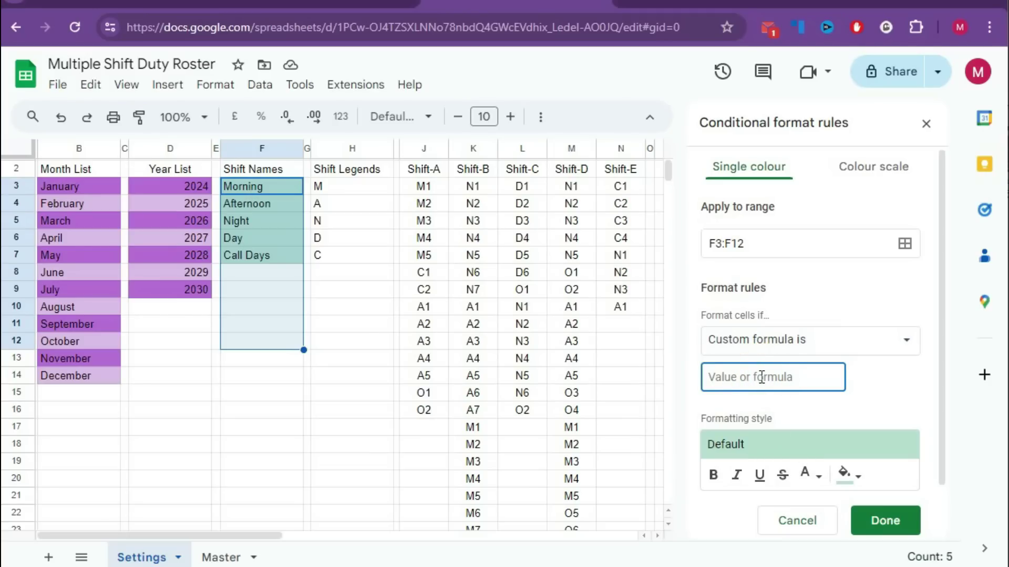
text(=and(isodd(row(F3)))
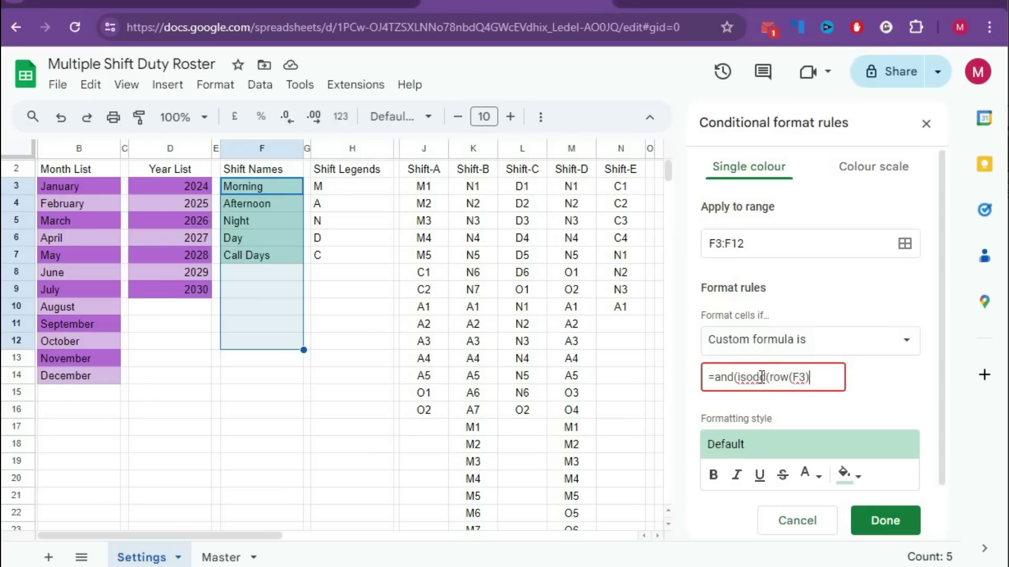
text(,F3<>"")
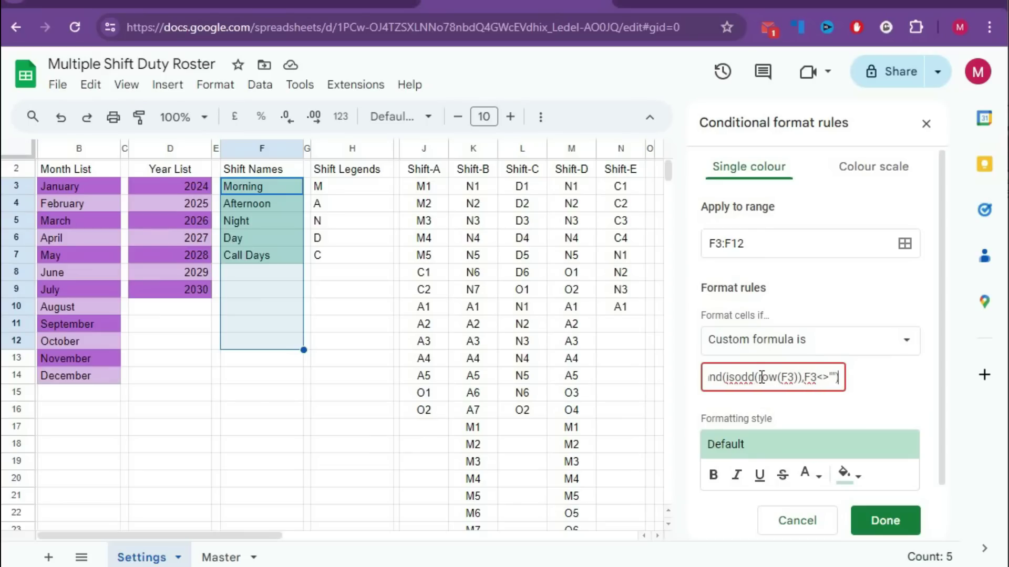
Give the Shift Names odd-row rule the custom darker purple fill and save the rule.
click(858, 477)
click(857, 477)
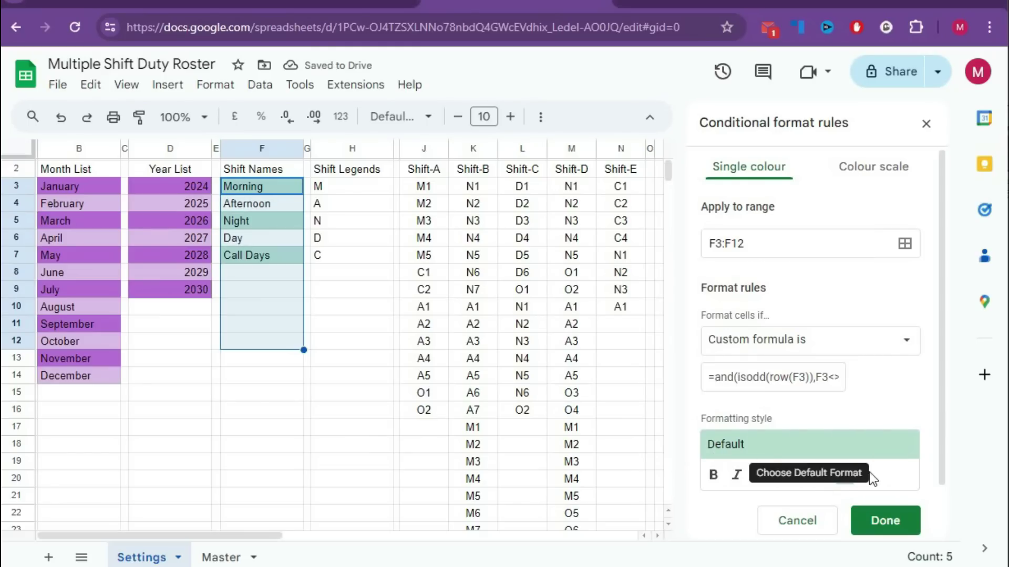
click(857, 477)
click(701, 445)
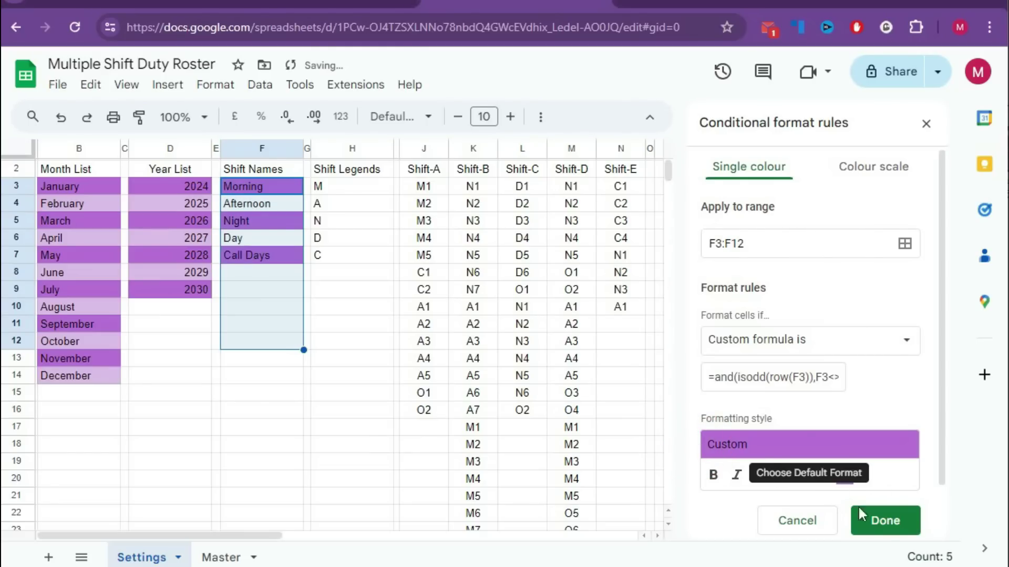
click(876, 521)
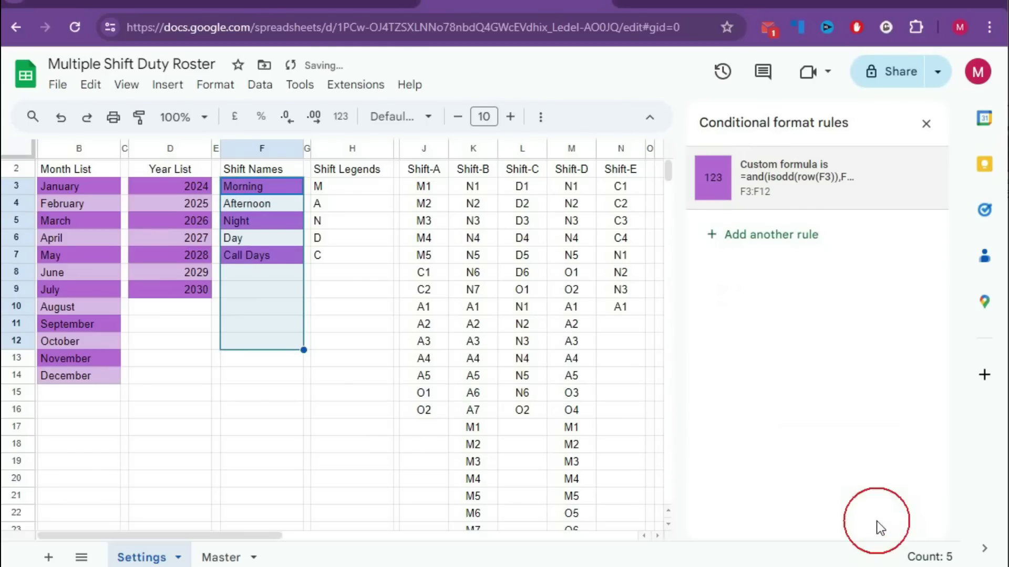
Add a second conditional formatting rule on F3:F12 with the custom formula =and(iseven(row(F3)),F3<>"").
click(759, 235)
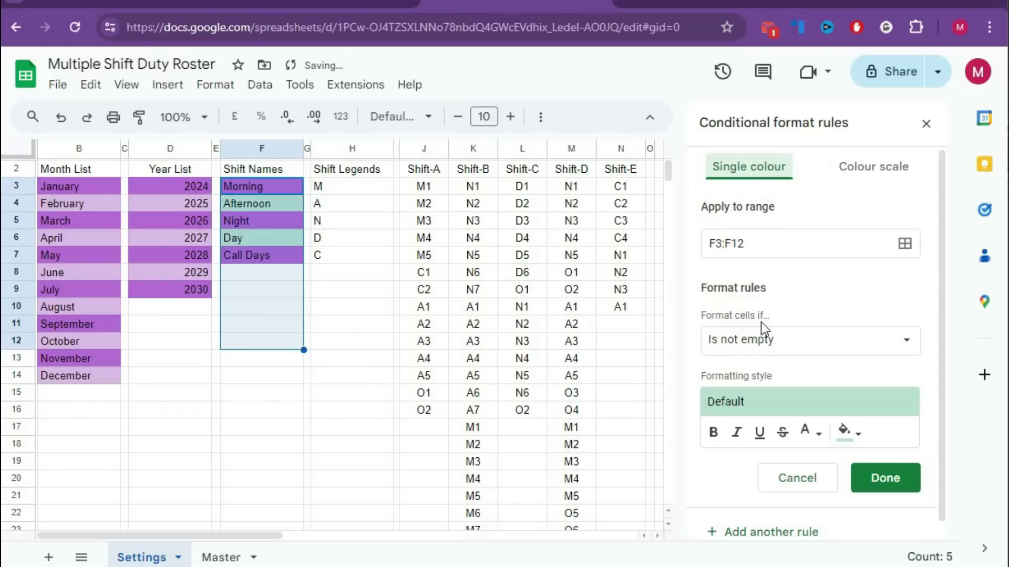
click(775, 340)
scroll(788, 450, down, 5)
click(782, 541)
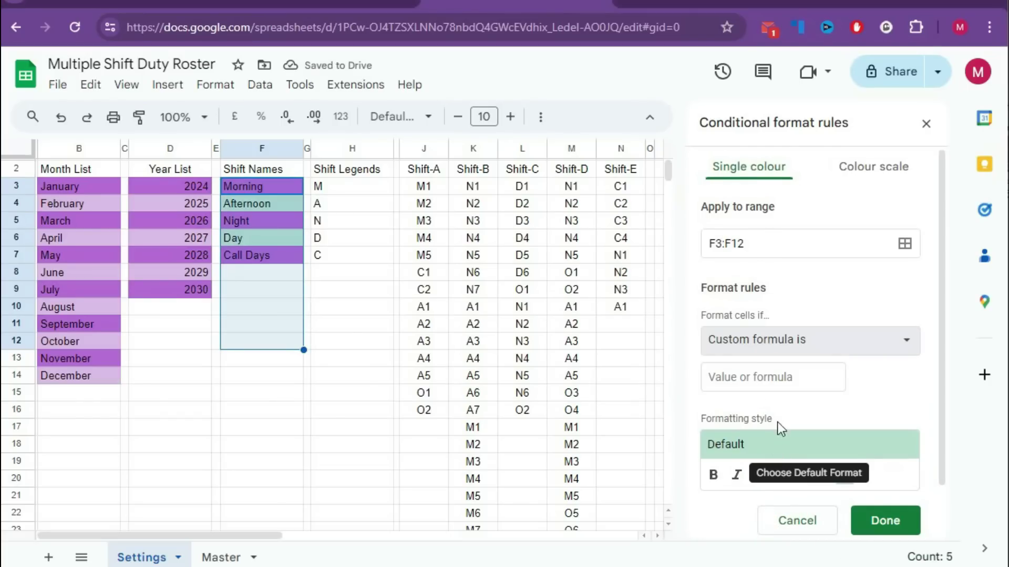
click(746, 377)
text(=and()
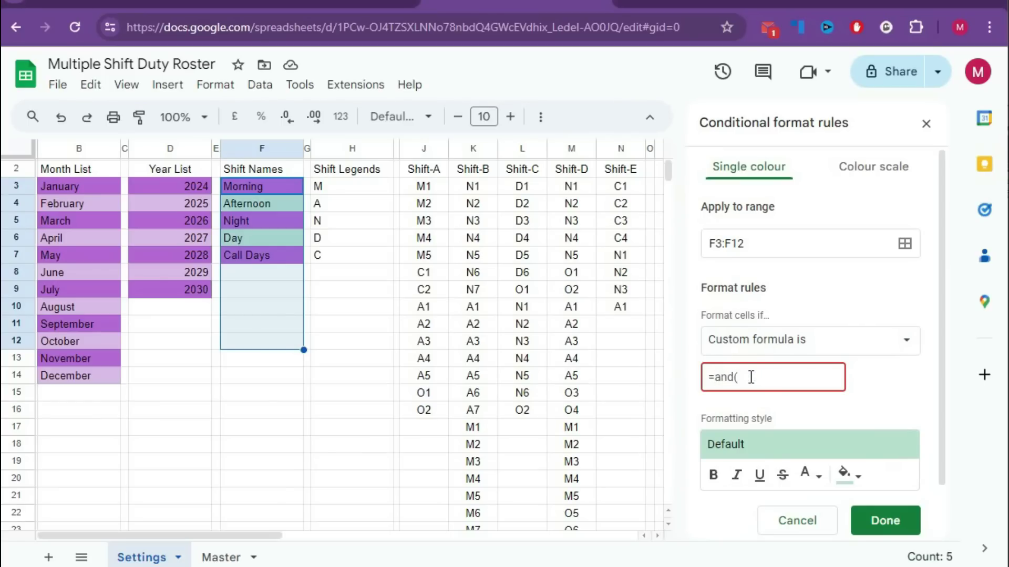
text(iseven(row(F3)),F3<>""))
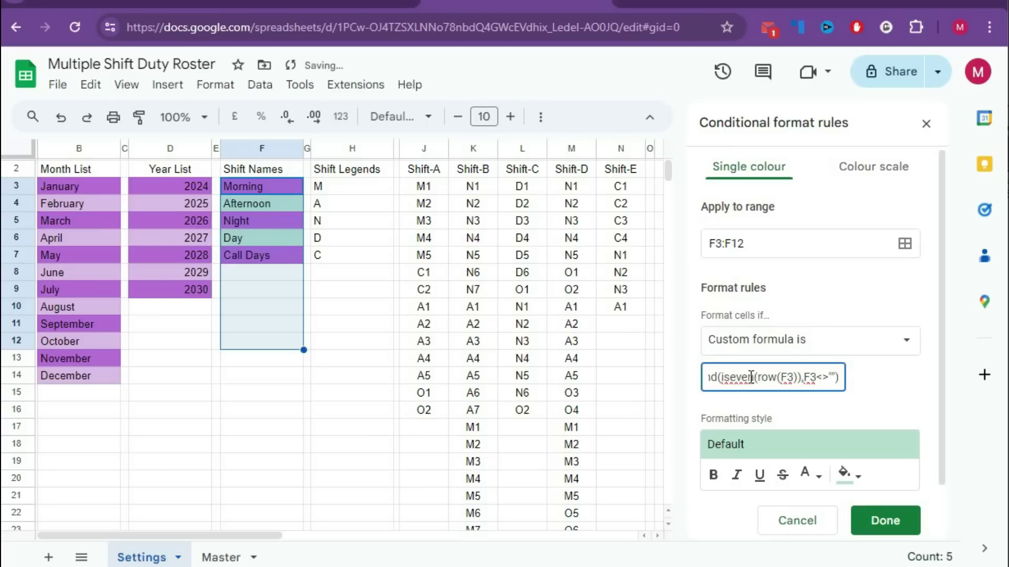
Give the Shift Names even-row rule the custom light purple fill, save it and close the conditional formatting rules.
click(846, 475)
click(719, 444)
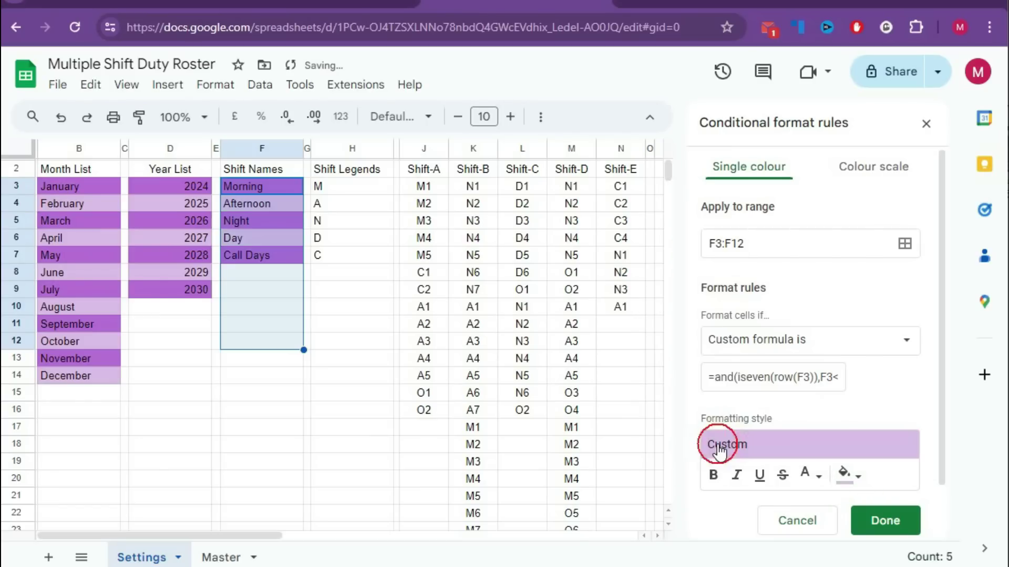
click(885, 520)
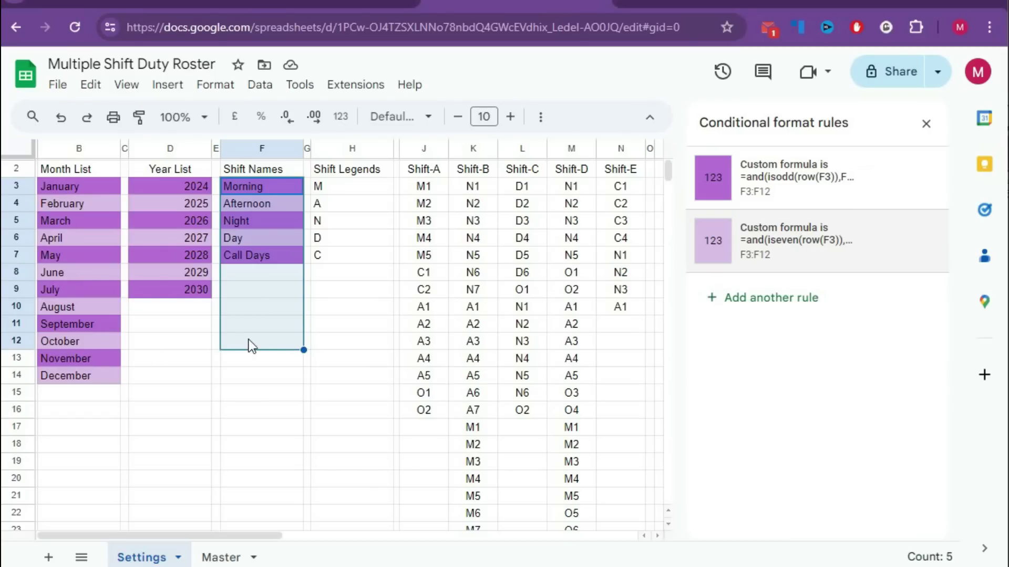
click(926, 123)
Apply a light grey background fill to the Shift Names cells F3:F12.
click(654, 119)
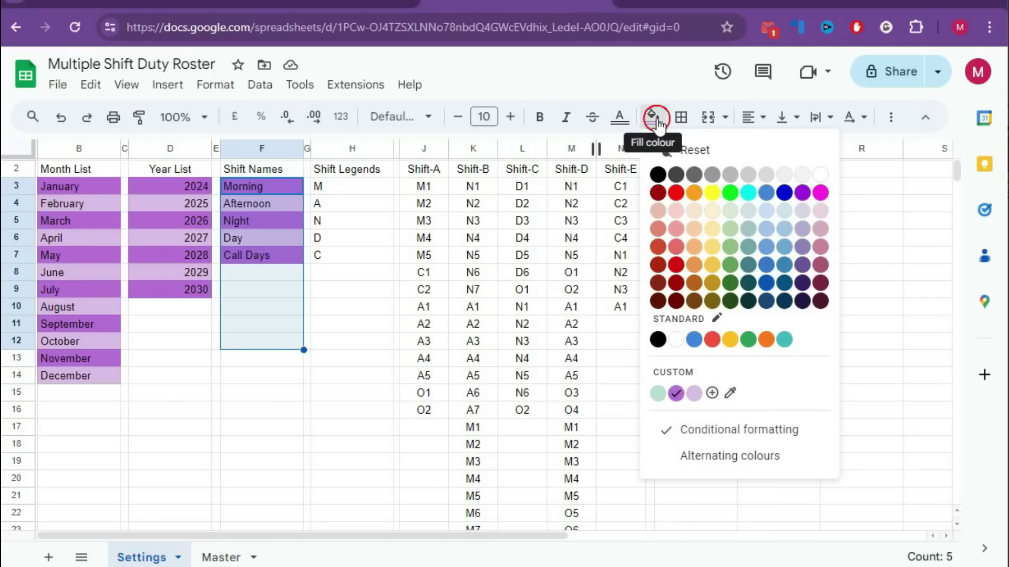
click(762, 174)
click(302, 307)
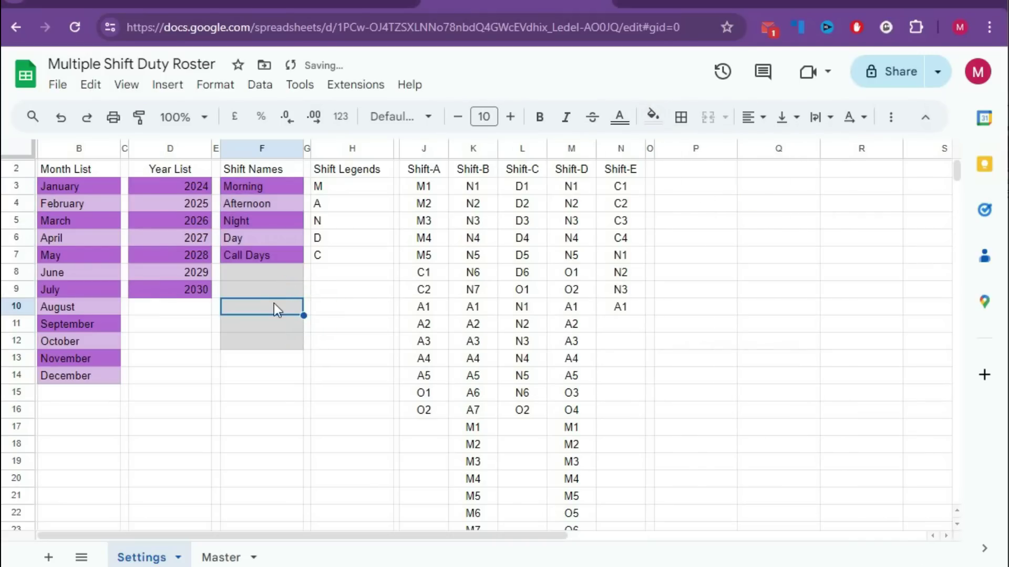
drag(263, 268, 269, 348)
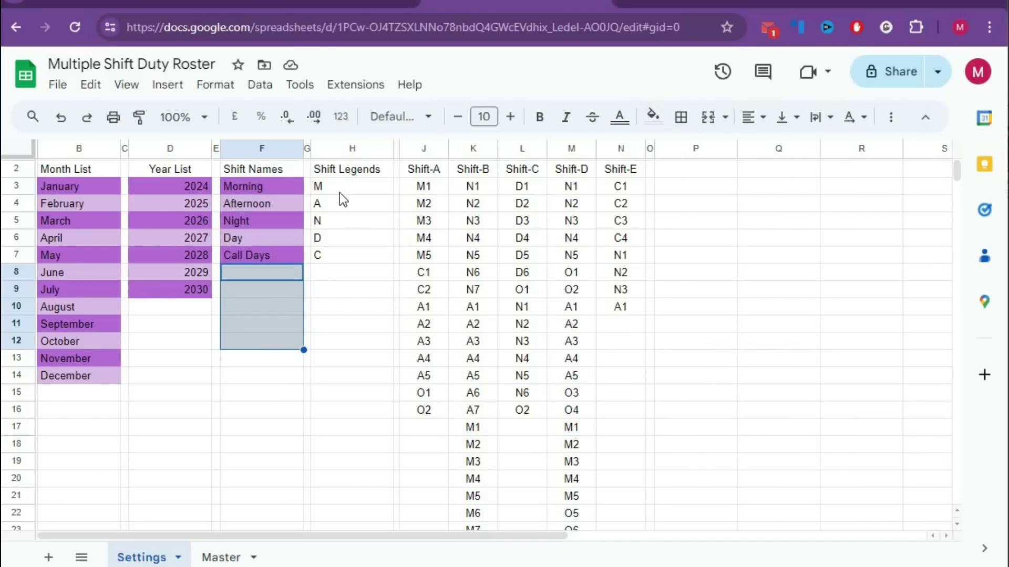
Apply a very light grey background fill to the Shift Legends cells H3:H12.
drag(340, 188, 333, 347)
click(652, 117)
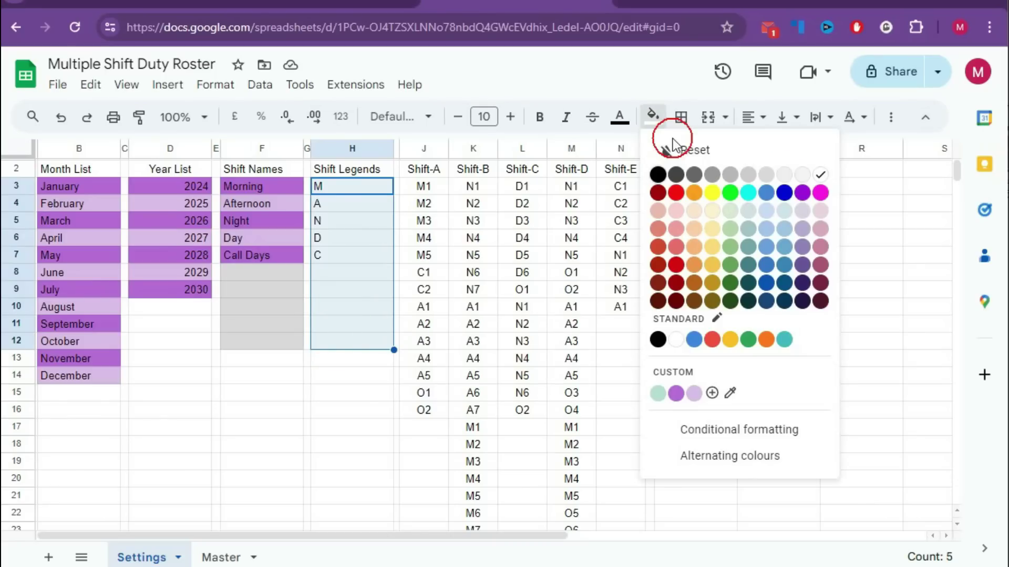
click(776, 173)
click(423, 255)
Change the fill of the Shift Legends cells H3:H12 to the same light grey as the Shift Names cells.
drag(342, 187, 349, 341)
click(652, 117)
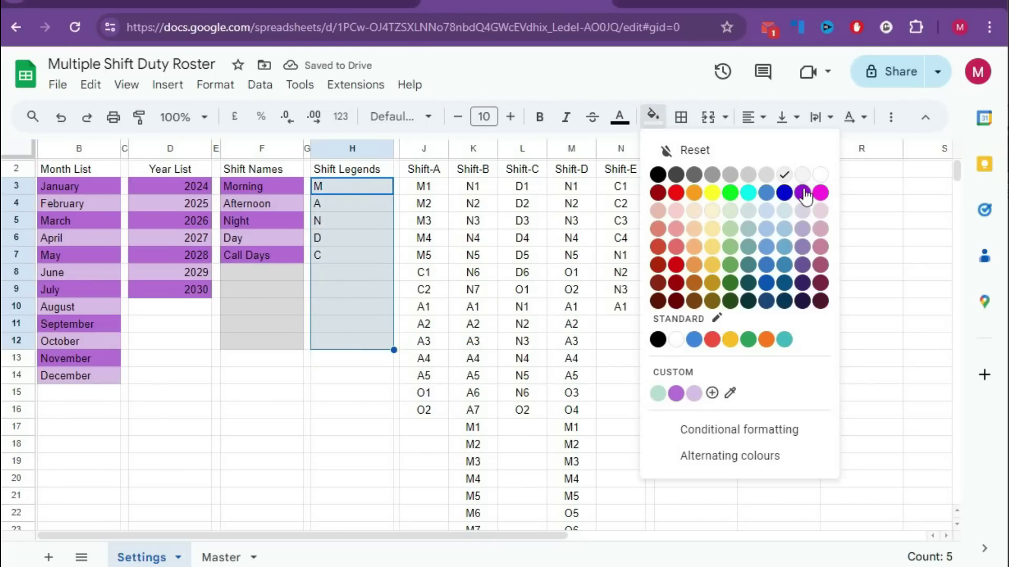
click(768, 173)
click(333, 242)
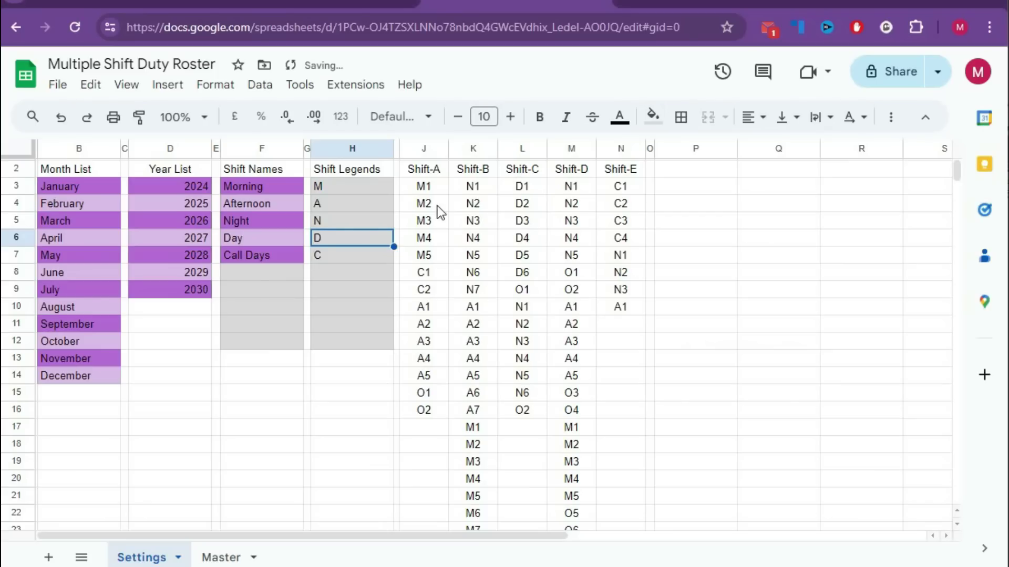
Fill the Shift-A to Shift-E cells J3:N32 with the same light grey.
drag(424, 187, 604, 468)
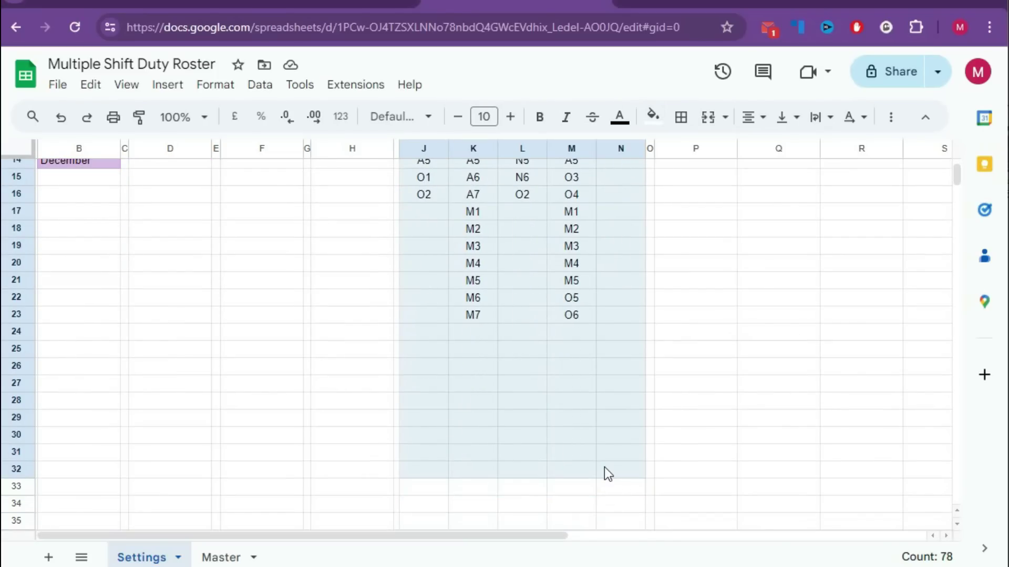
scroll(578, 452, up, 4)
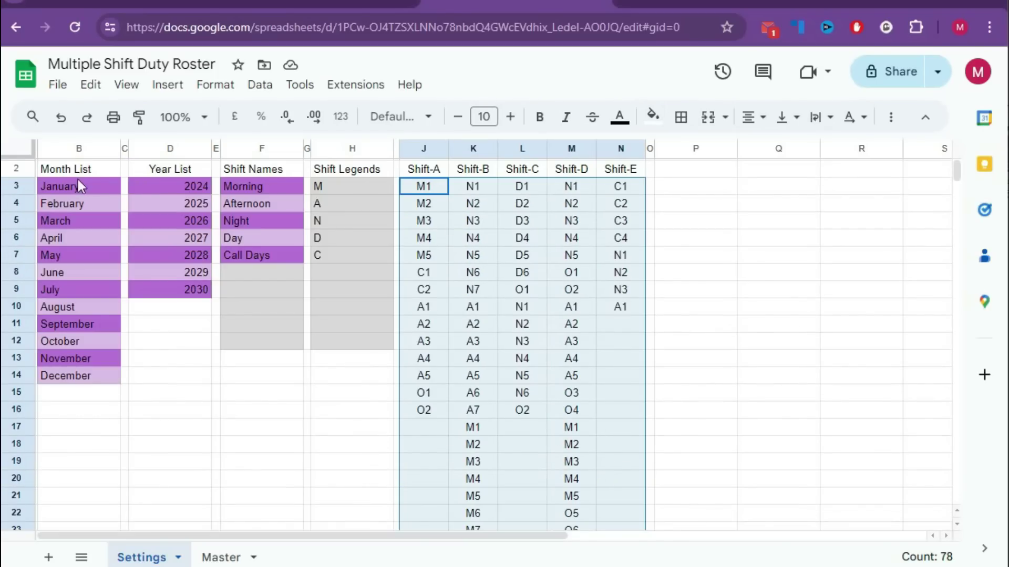
click(652, 116)
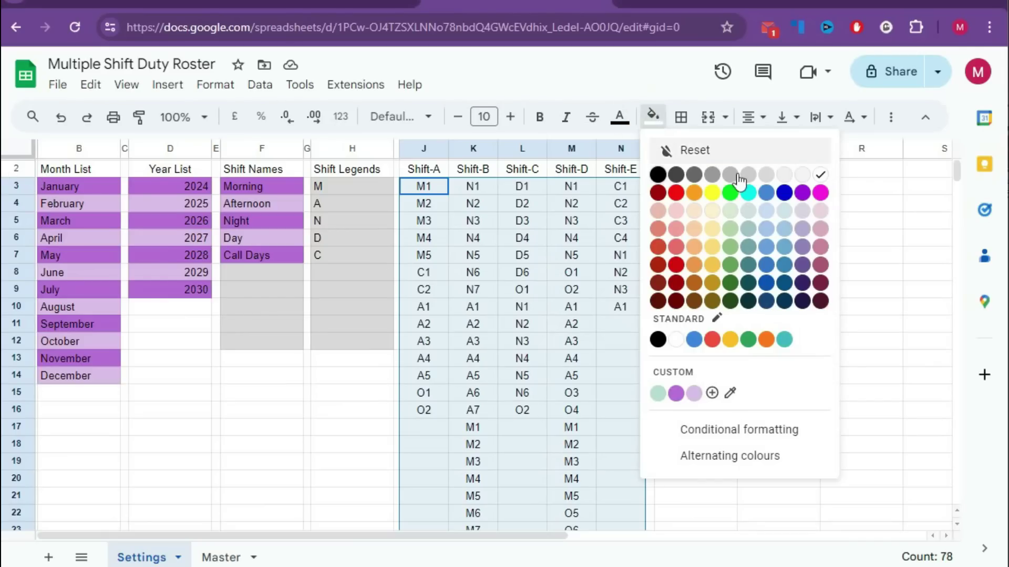
click(771, 173)
click(488, 255)
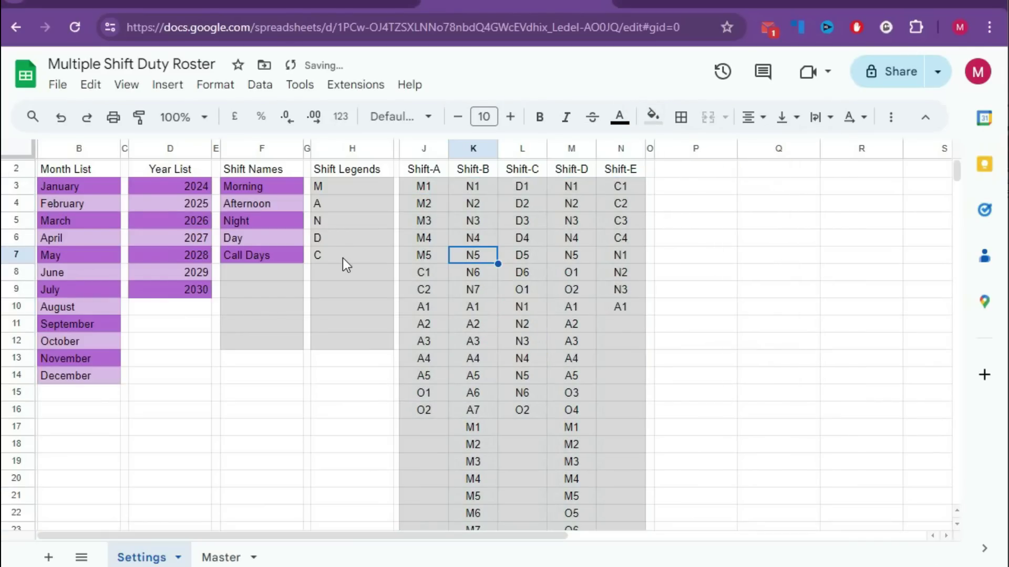
Copy the formatting of the first shift name in F3 onto the Shift Legends cells H3:H12.
click(250, 189)
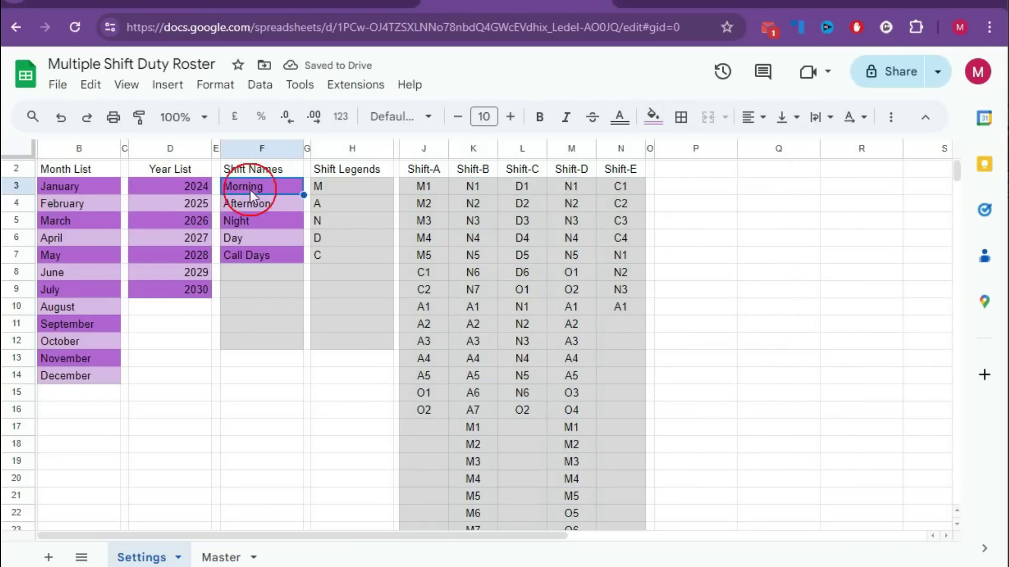
click(140, 117)
drag(355, 192, 349, 339)
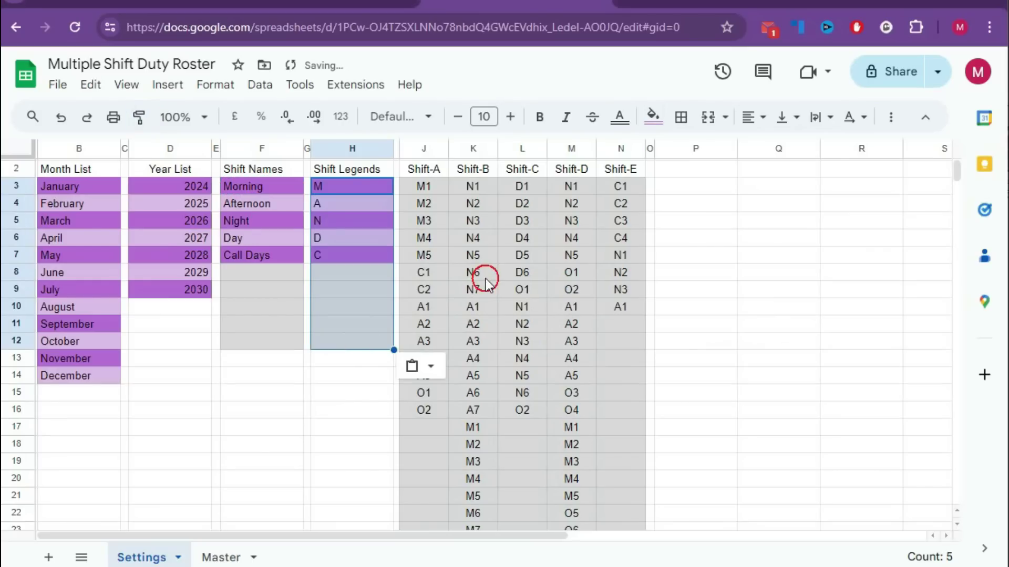
click(485, 279)
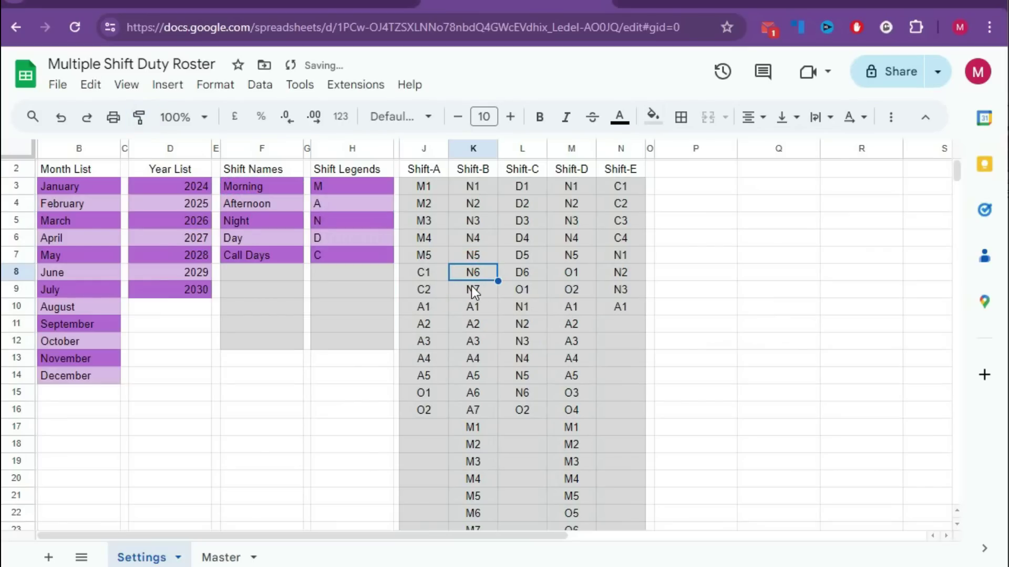
Create a conditional format rule for the Shift-A cells J3:J32 with the custom formula =and(isodd(row(J3)),J3<>"").
click(415, 189)
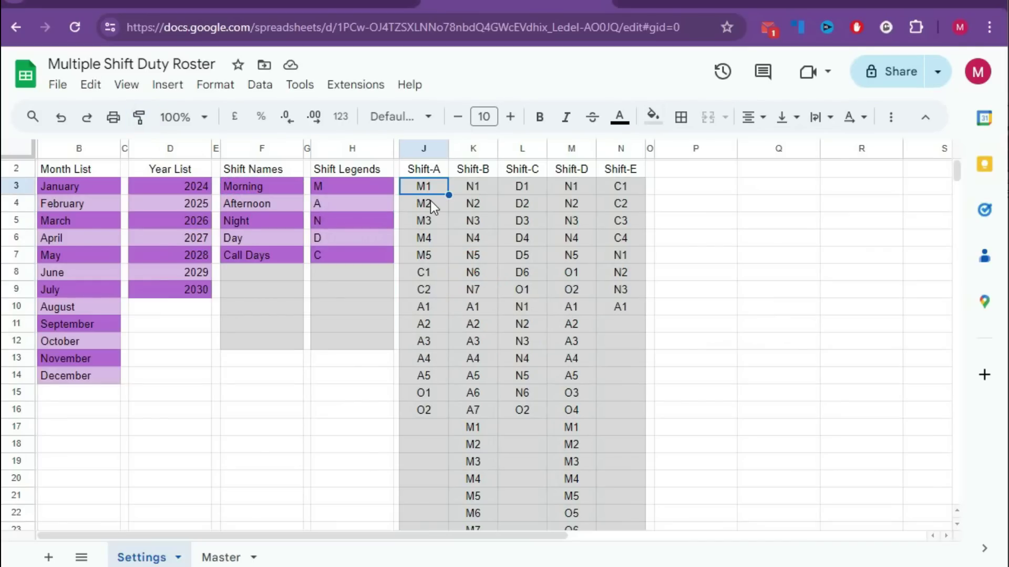
drag(430, 200, 426, 458)
click(215, 85)
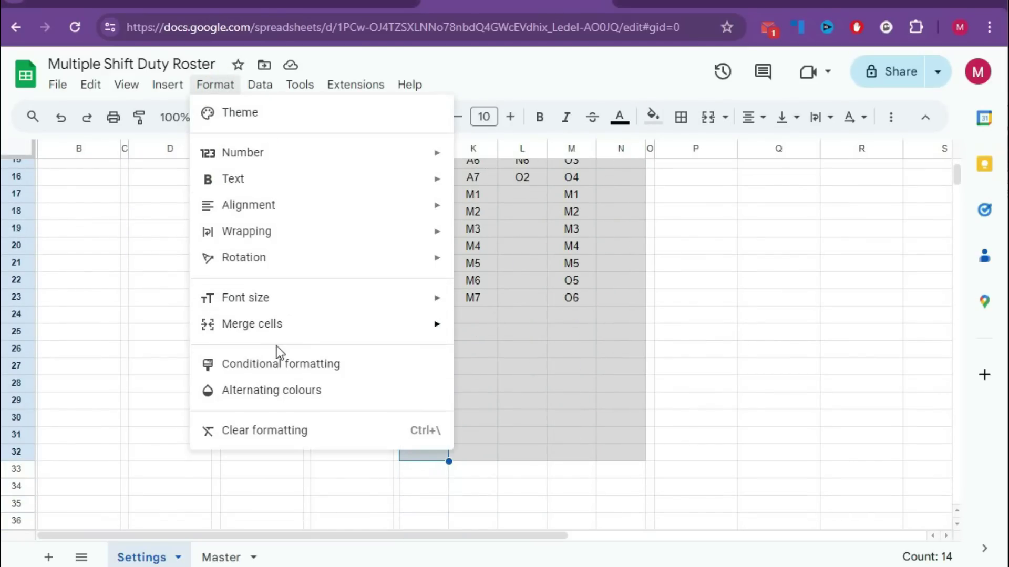
click(271, 364)
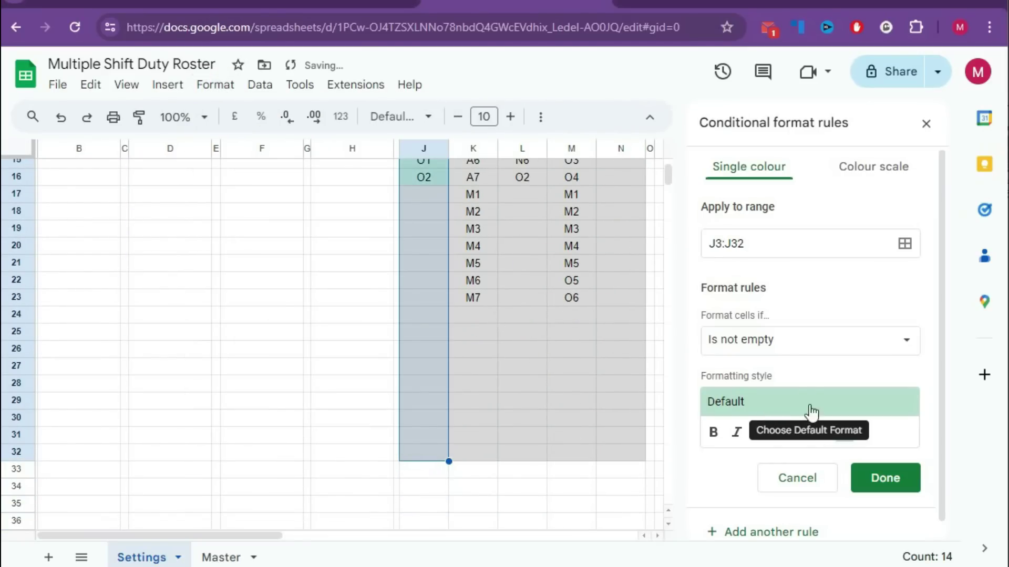
click(788, 343)
scroll(759, 520, down, 5)
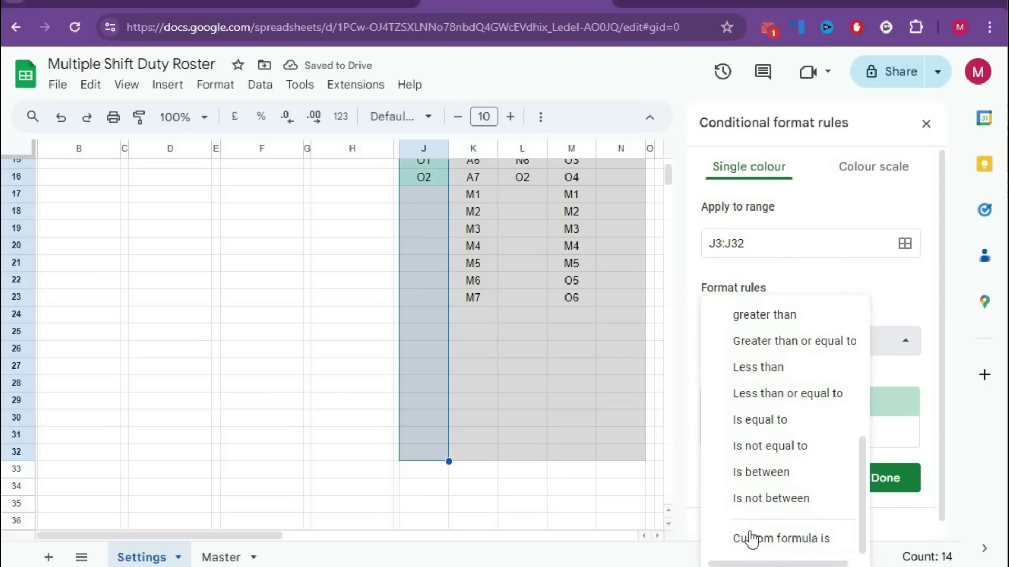
click(752, 536)
click(732, 381)
text(=)
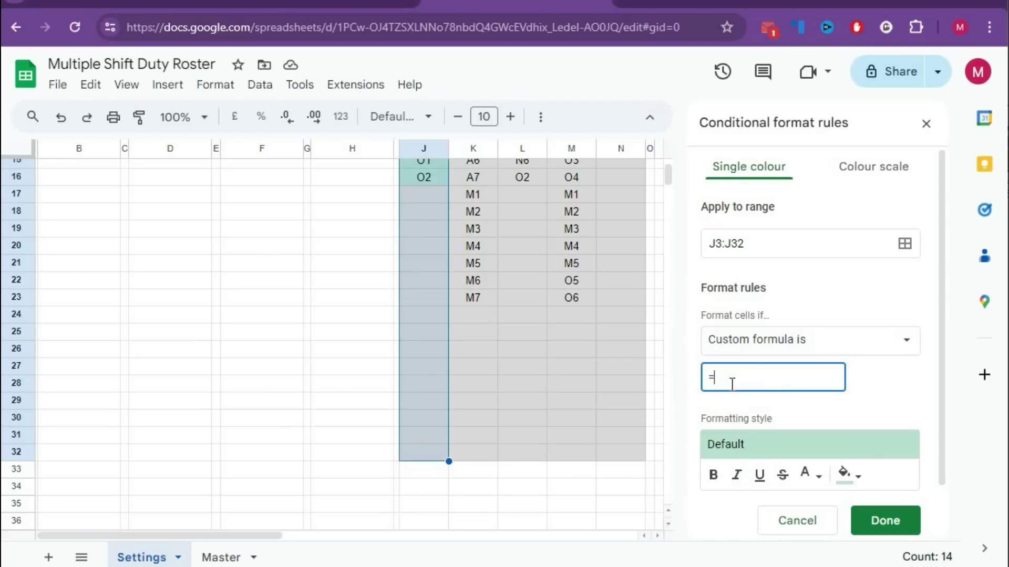
text(and(isodd(row(J3))
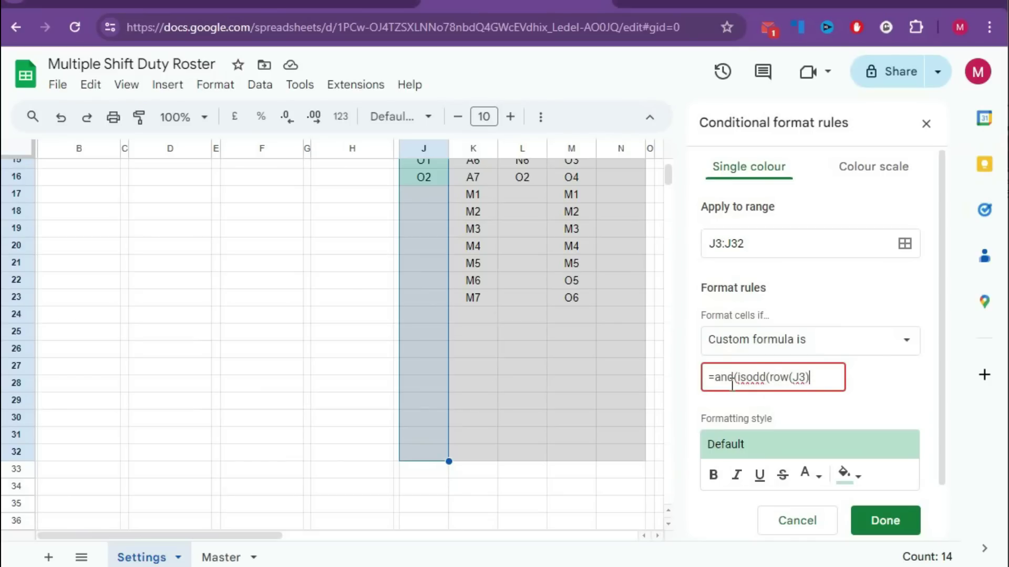
text(),J3<>"")
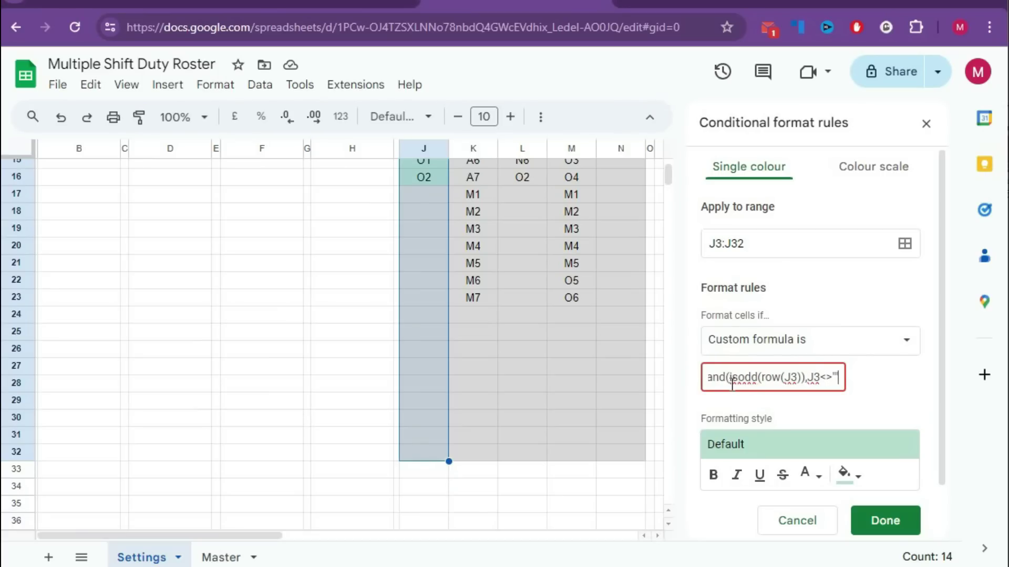
text())
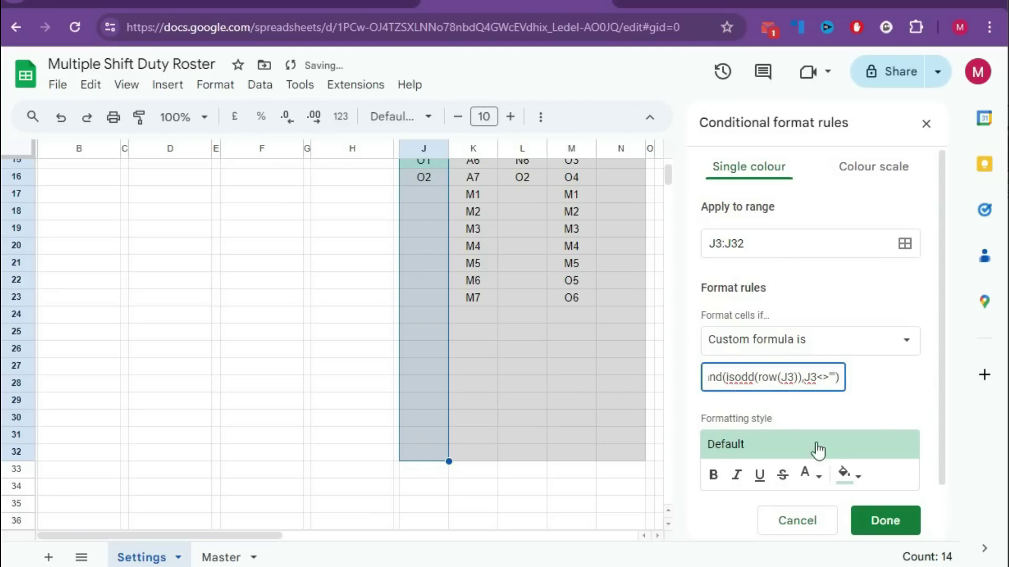
Give the Shift-A odd-row rule the darker custom purple fill and save it.
click(852, 475)
click(852, 475)
click(852, 475)
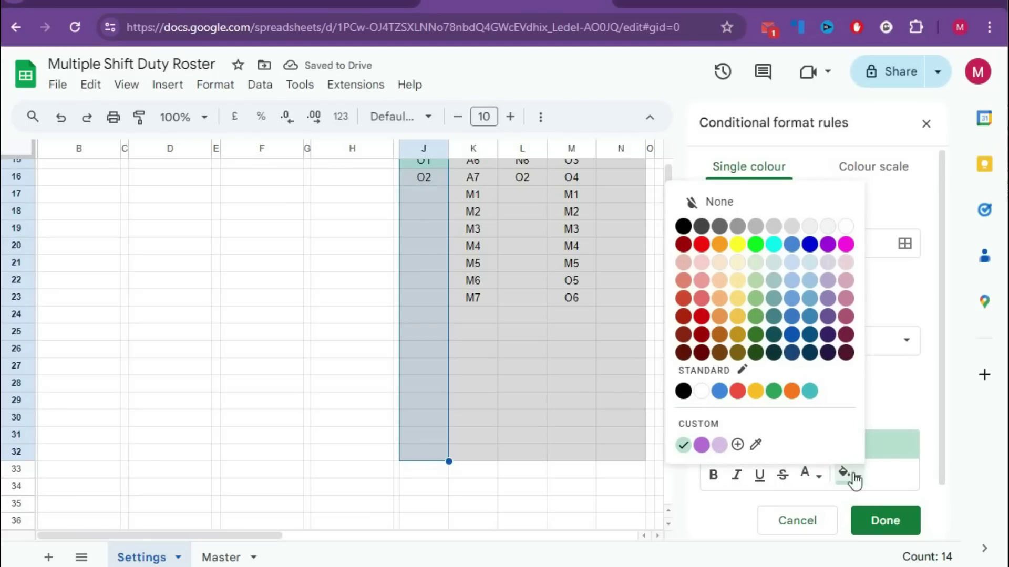
click(702, 445)
click(885, 520)
Copy the custom formula from the saved odd-row rule for J3:J32.
click(756, 236)
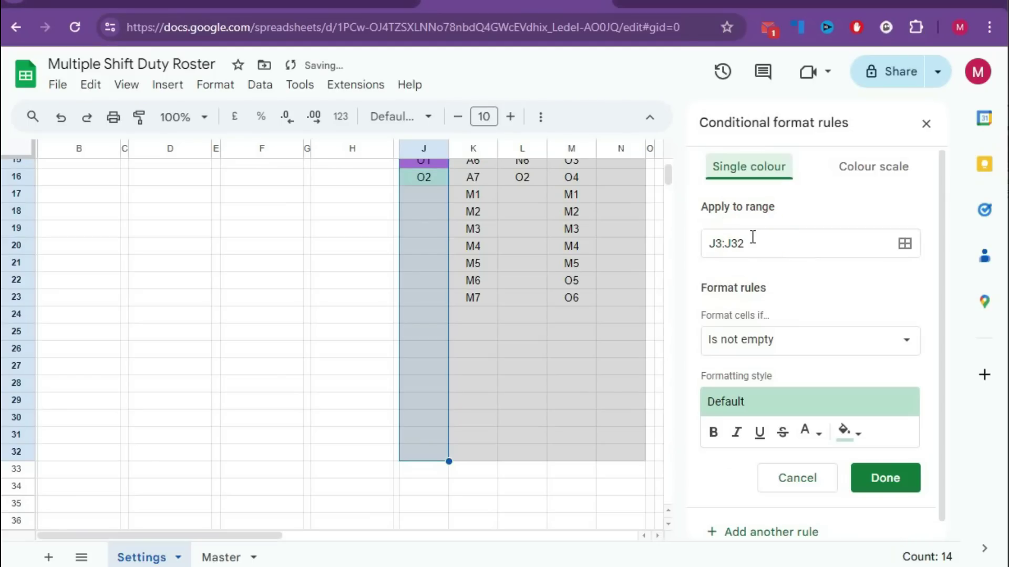
click(797, 478)
click(757, 190)
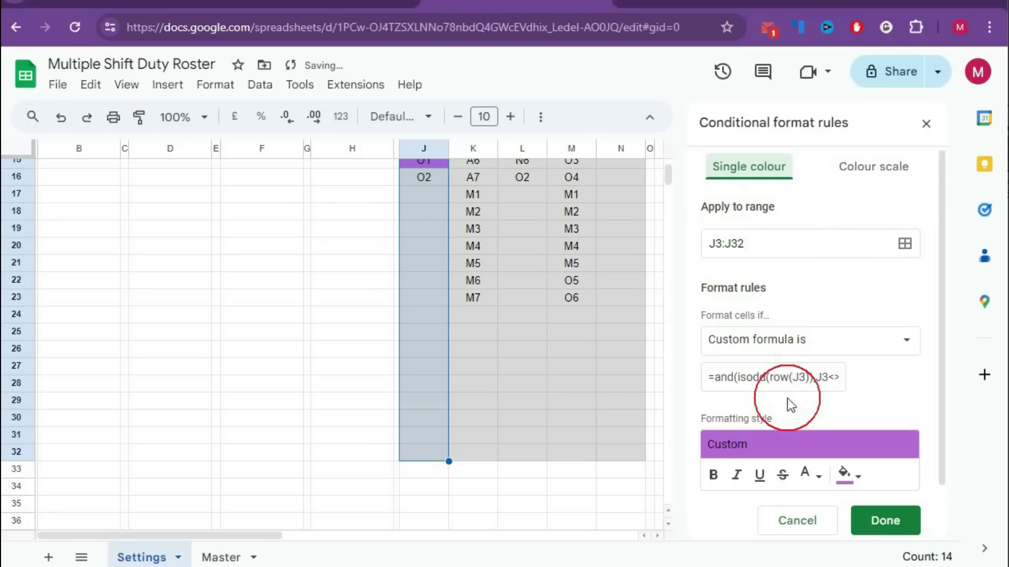
drag(718, 379, 839, 379)
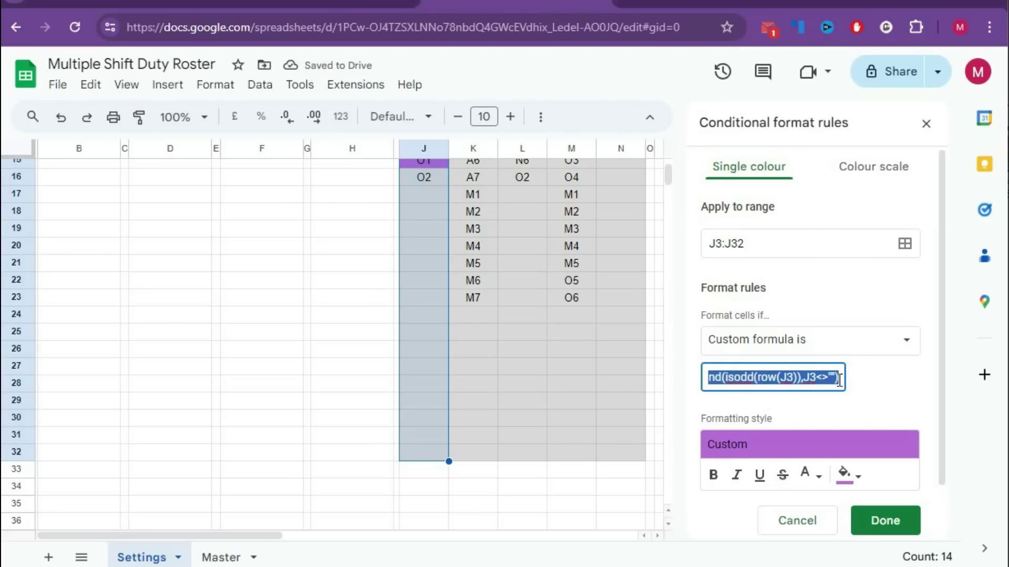
click(878, 520)
Add a second custom-formula rule for J3:J32 and paste in the copied formula =and(isodd(row(J3)),J3<>"").
click(752, 242)
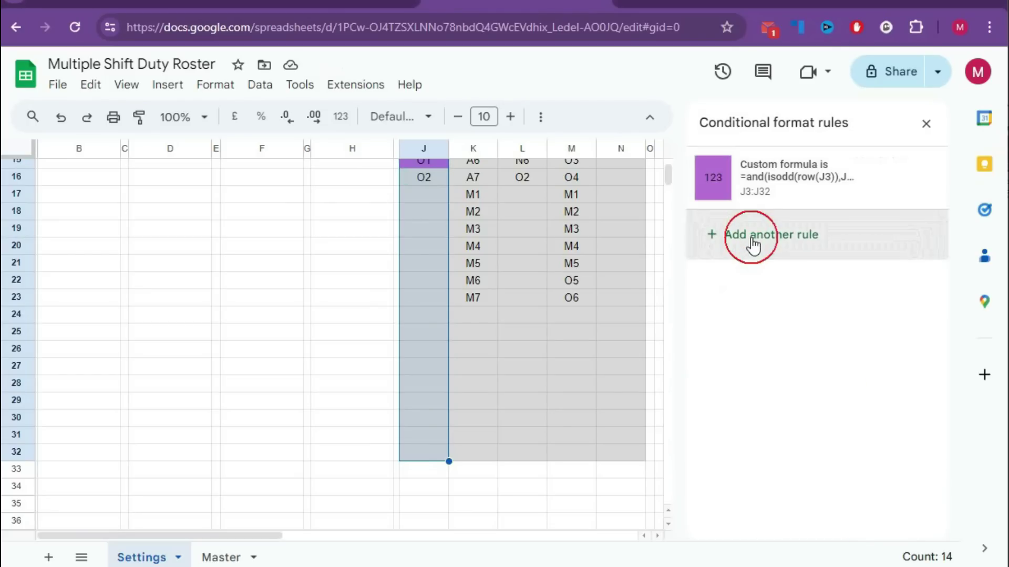
click(766, 348)
scroll(762, 464, down, 5)
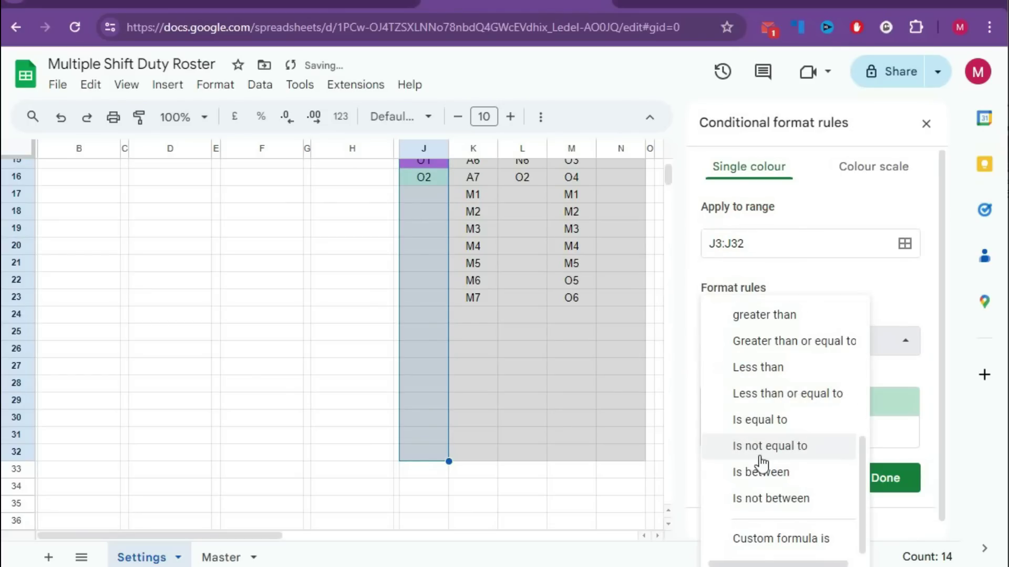
click(767, 538)
click(742, 378)
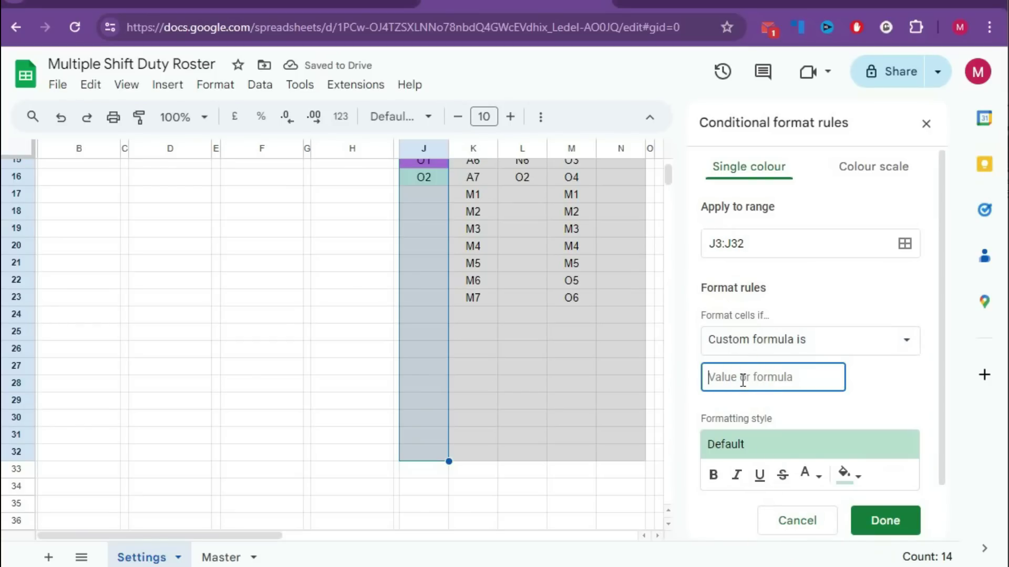
text(=and(isodd(row(J3)),J3<>""))
Change isodd to iseven in the second rule's formula and give the rule the light purple custom fill.
click(743, 378)
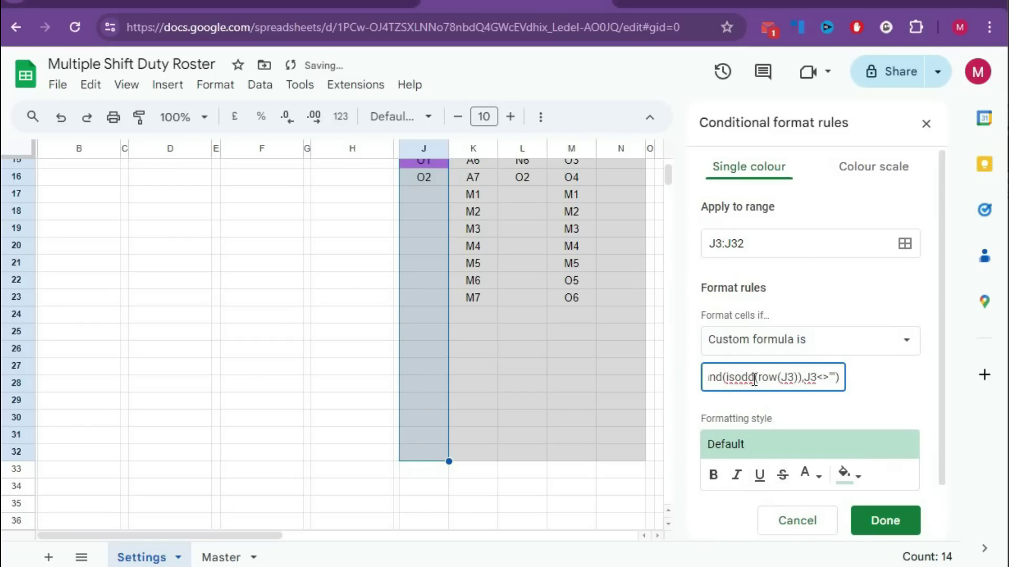
click(754, 378)
key(BackSpace)
key(BackSpace)
key(BackSpace)
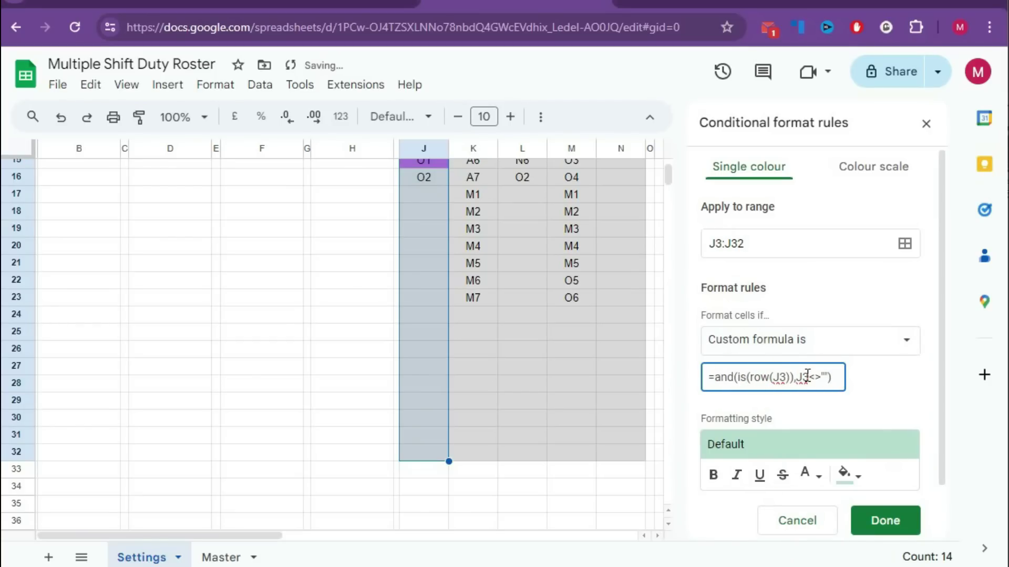
text(even)
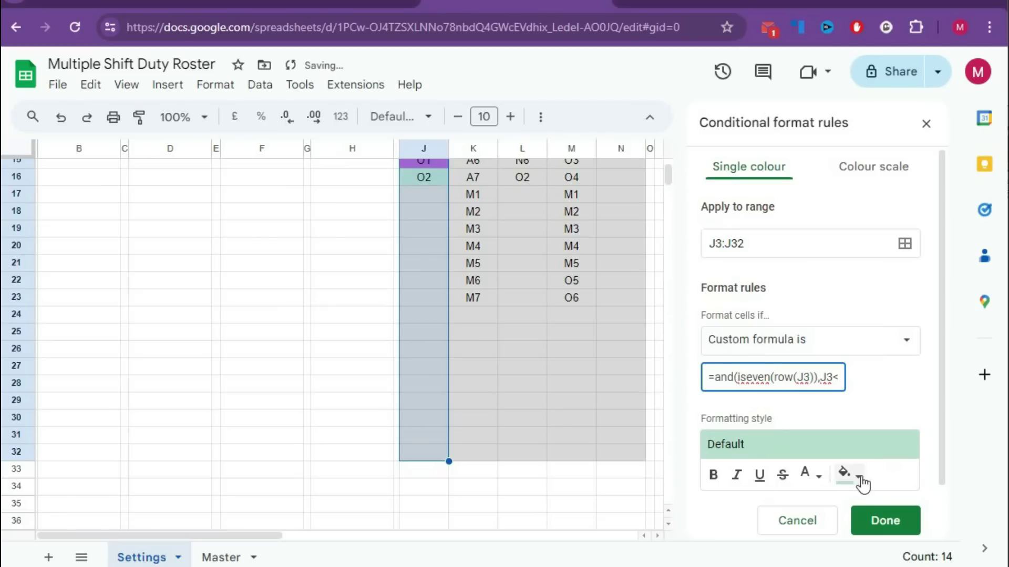
click(857, 478)
click(720, 445)
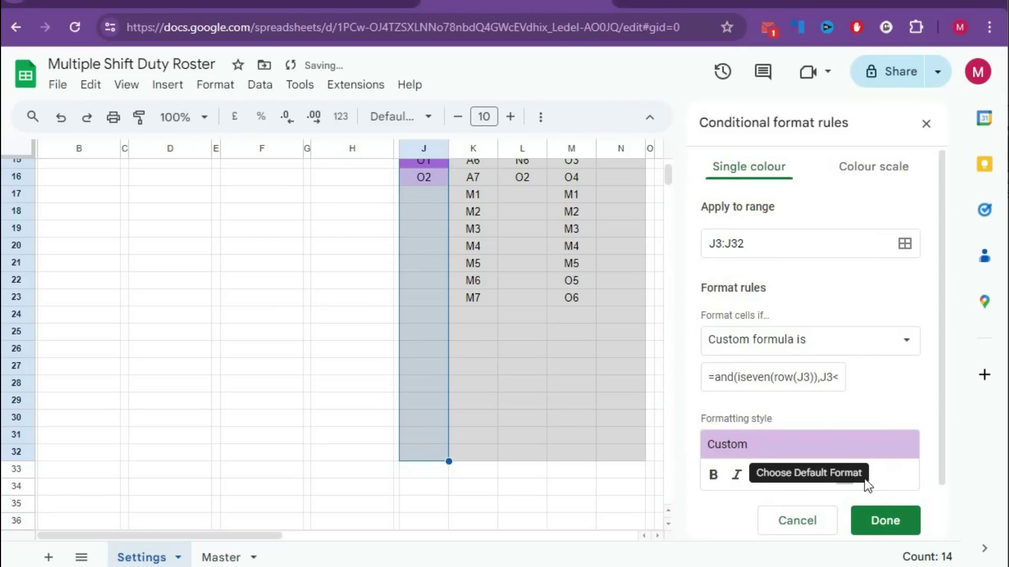
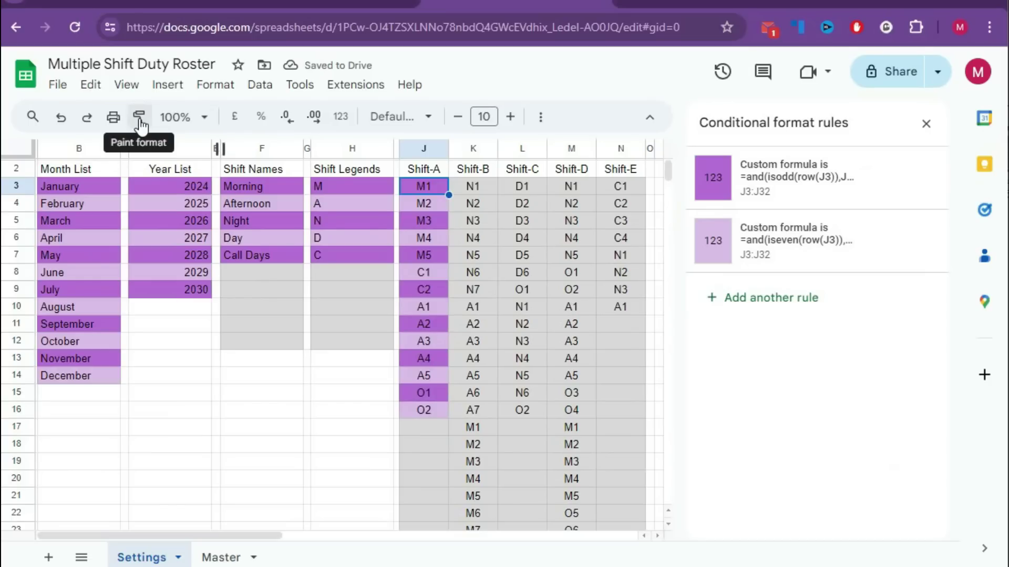
Copy the purple banding format from Shift-A onto the Shift-B cells K3:K32 and the Shift-C cells L3:L32.
click(140, 118)
mouse_move(478, 184)
mouse_down()
mouse_move(475, 532)
mouse_move(475, 451)
mouse_up()
scroll(471, 315, up, 5)
click(467, 185)
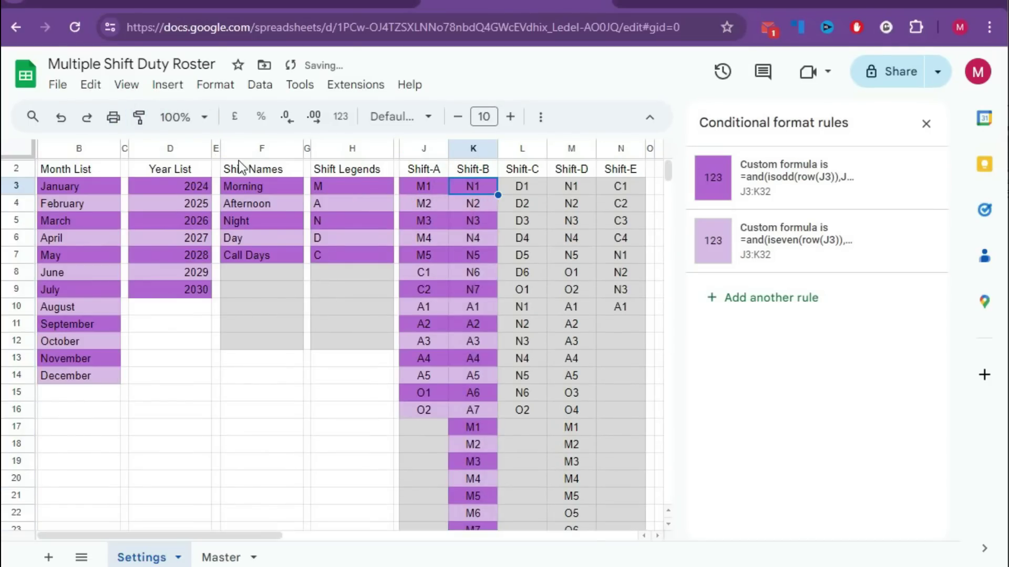
click(139, 117)
drag(525, 189, 525, 548)
scroll(496, 363, up, 3)
Copy the purple banding format onto the Shift-D and Shift-E cells from row 3 down, and close the conditional format rules.
click(423, 187)
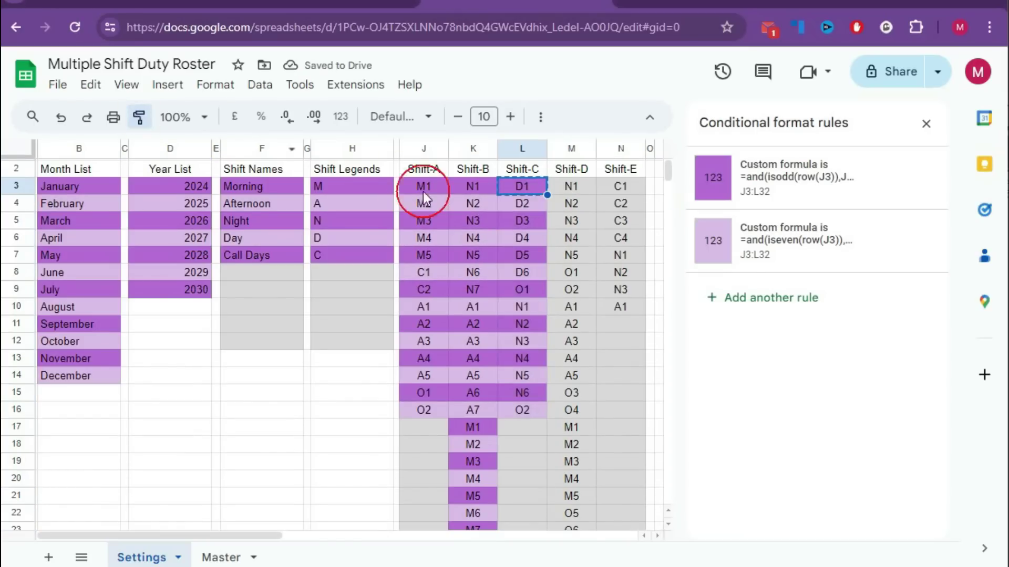
click(139, 117)
mouse_move(571, 187)
mouse_down()
mouse_move(574, 531)
mouse_move(575, 490)
mouse_up()
scroll(549, 407, up, 4)
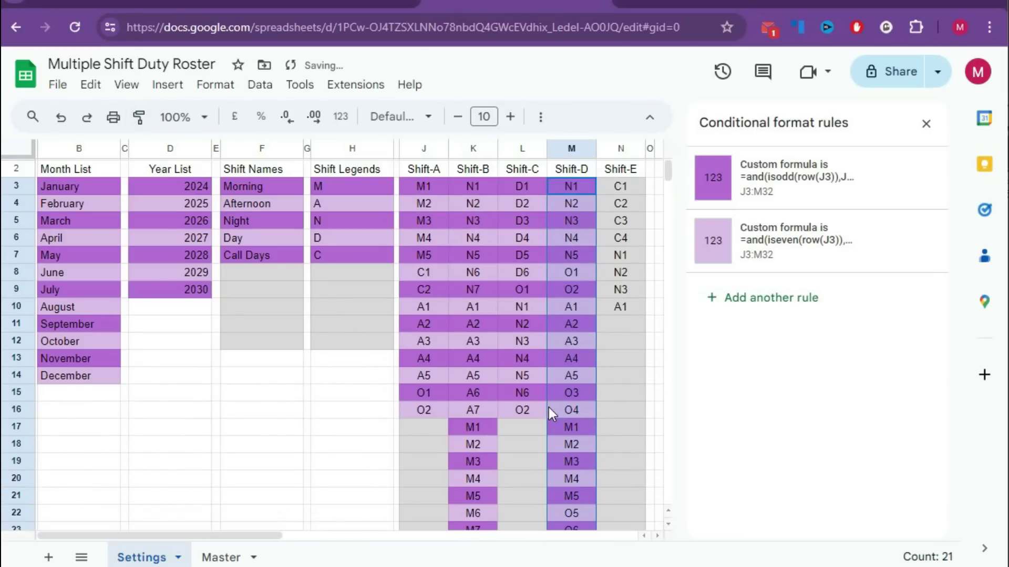
click(581, 190)
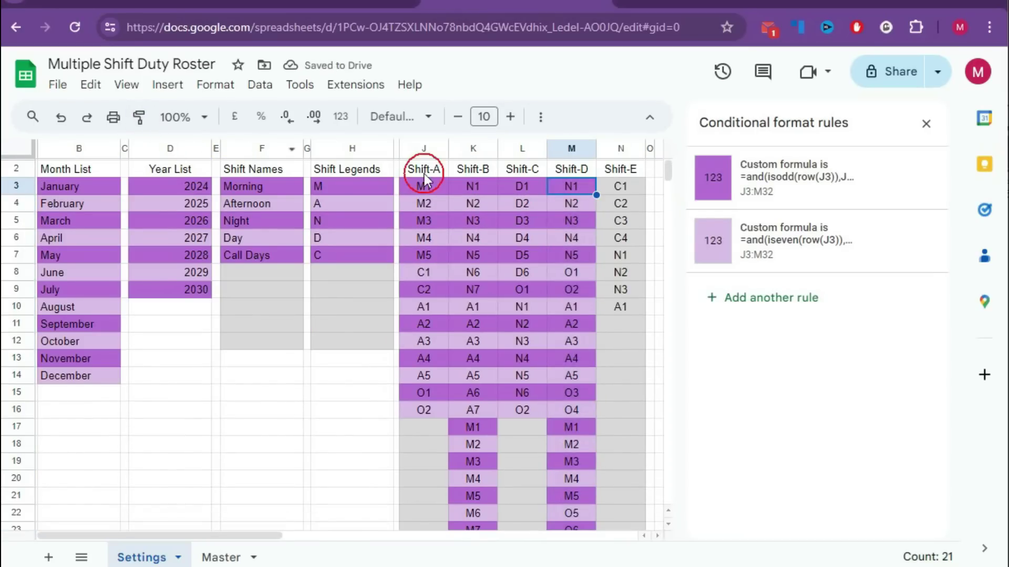
click(138, 116)
mouse_move(620, 187)
mouse_down()
mouse_move(621, 558)
mouse_move(620, 520)
mouse_up()
scroll(593, 358, up, 5)
click(925, 124)
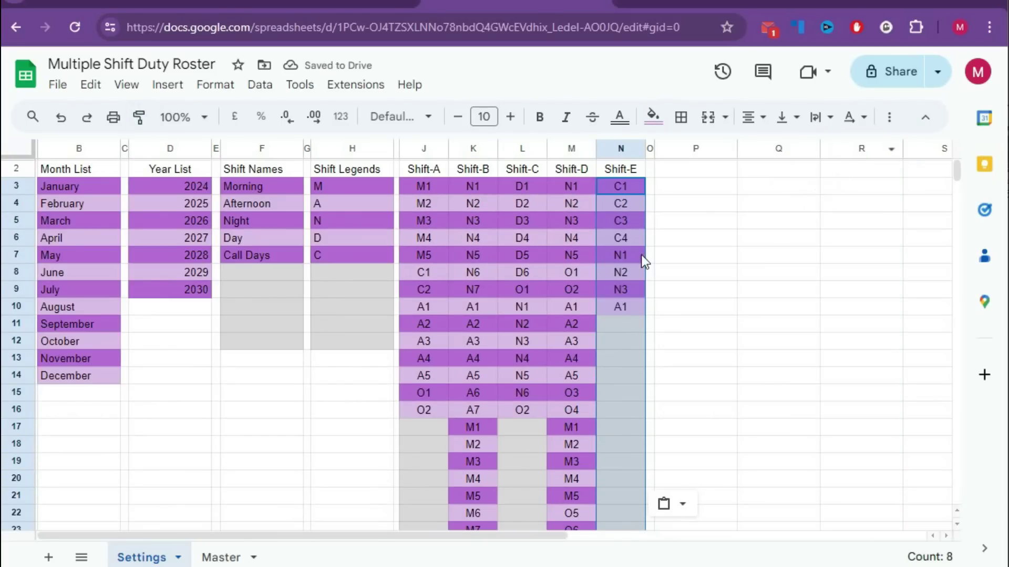
click(496, 245)
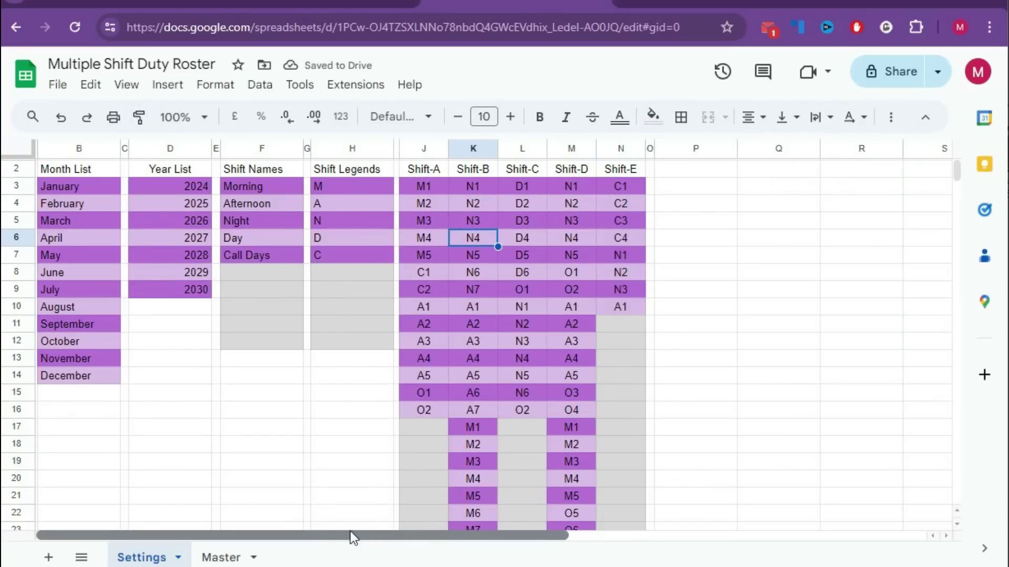
Select all list headers in row 2, from Month List to Shift-E, and fill them with purple #9900ff.
click(77, 170)
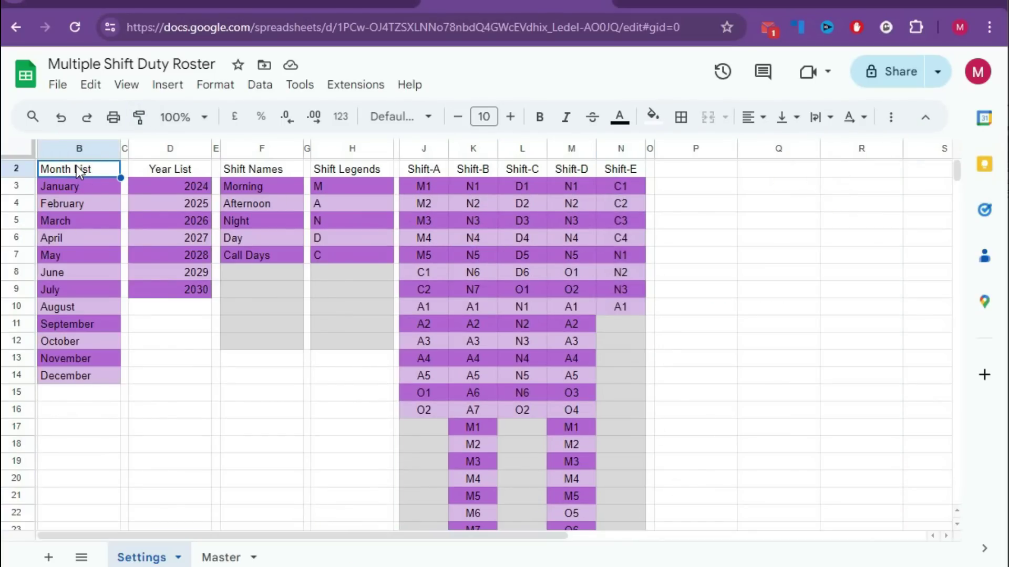
ctrl+click(191, 168)
ctrl+click(292, 169)
ctrl+click(363, 169)
drag(423, 169, 606, 176)
click(653, 116)
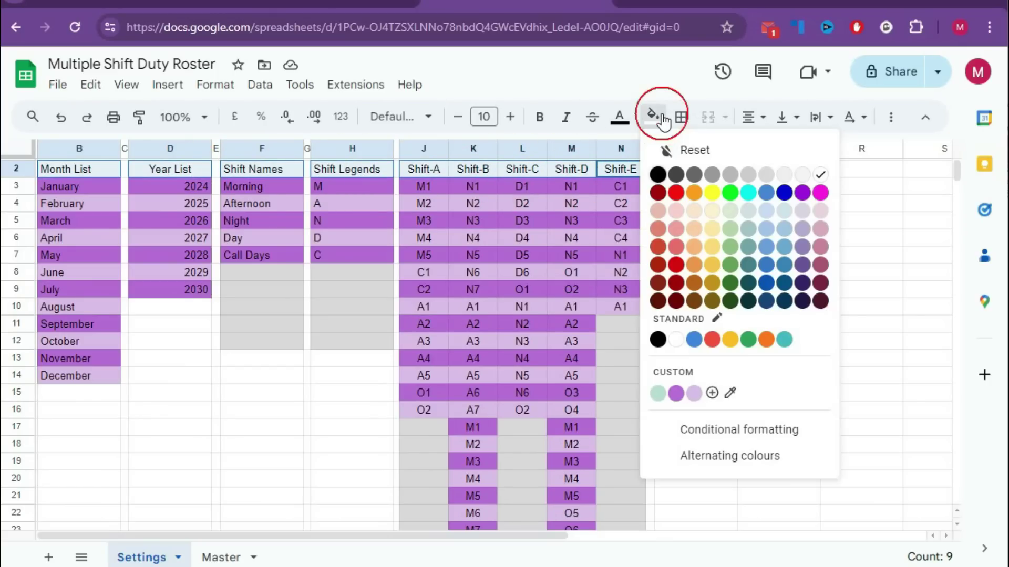
click(805, 198)
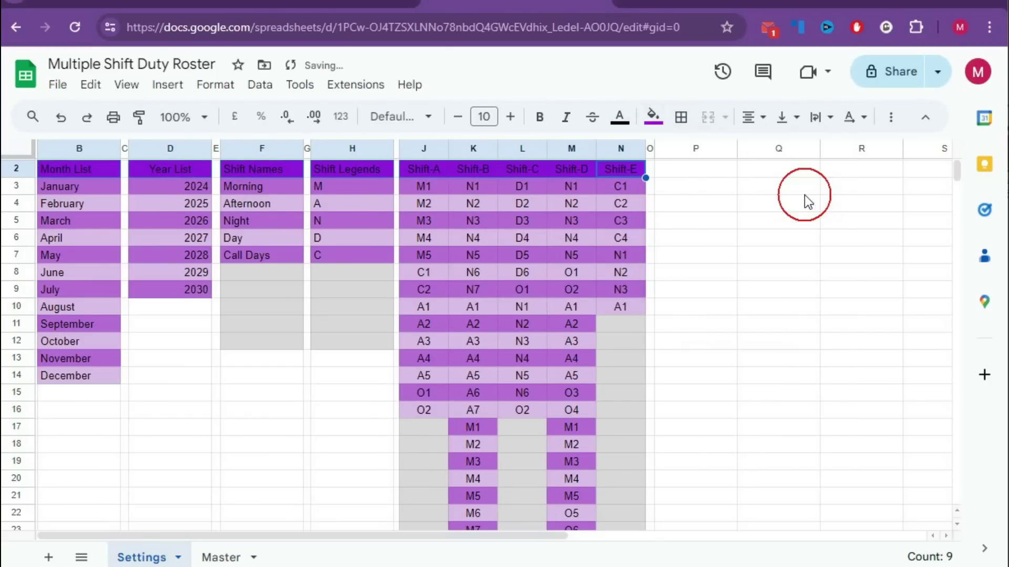
Change the fill of the selected row 2 headers to the custom purple #a334ee.
click(652, 117)
click(712, 393)
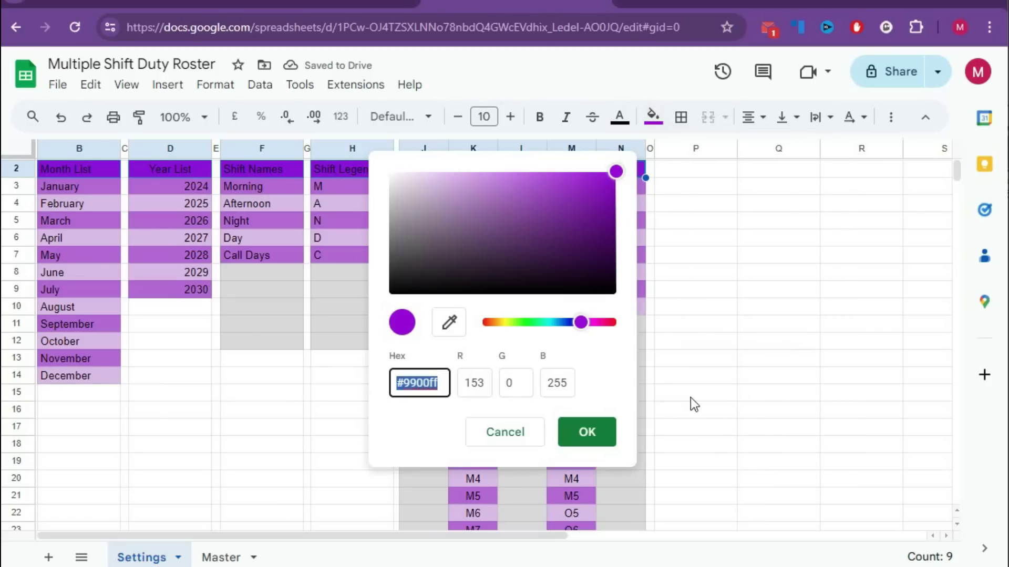
drag(578, 181, 567, 180)
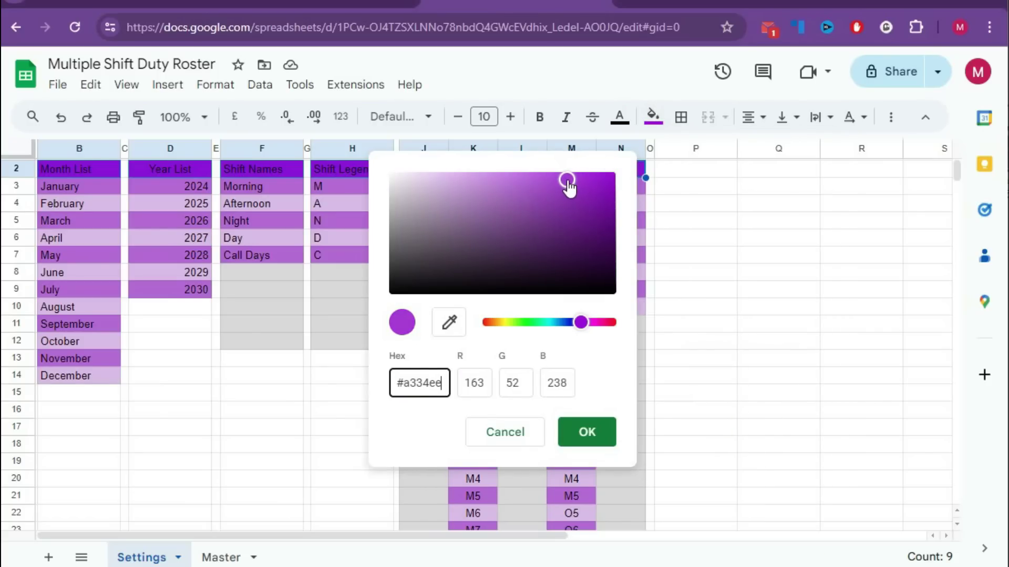
click(587, 432)
Format the text of the row 2 headers as white, bold and size 11.
click(624, 119)
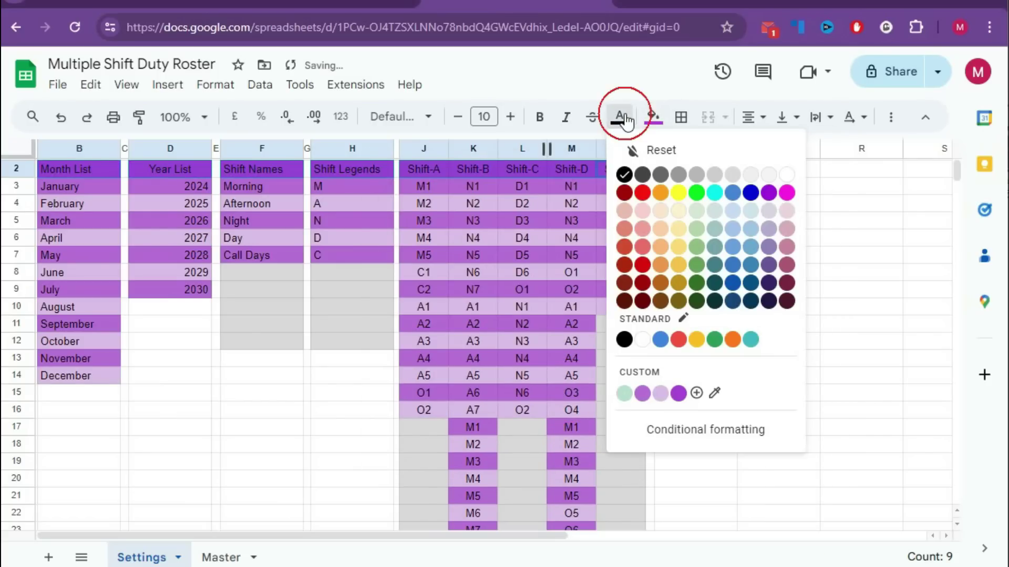
click(786, 175)
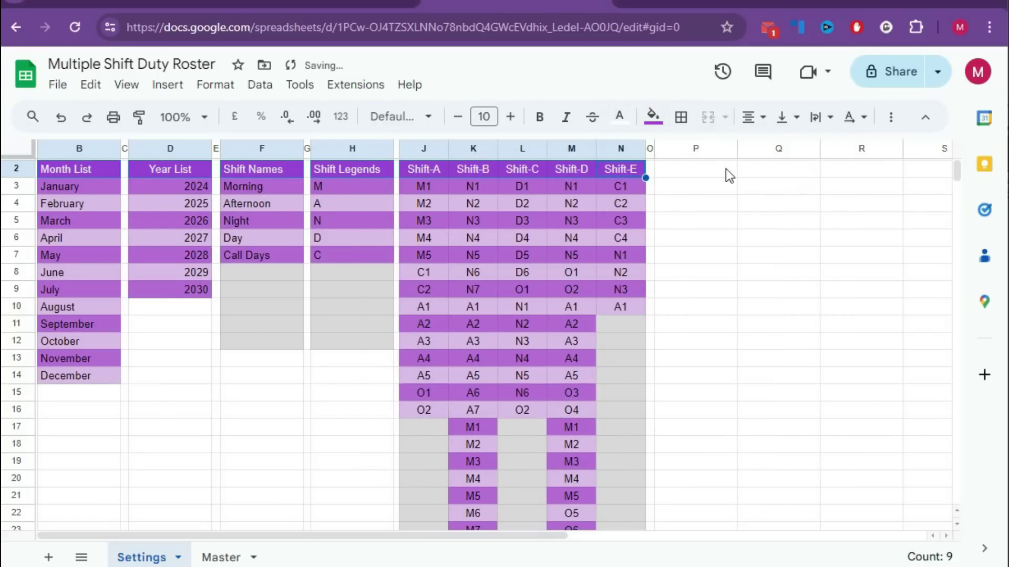
click(537, 117)
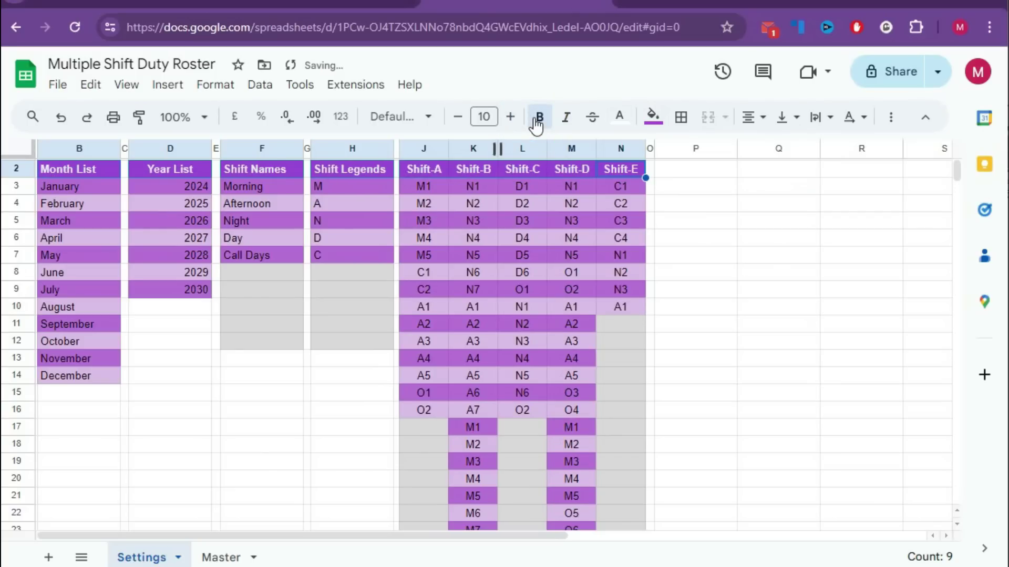
click(511, 117)
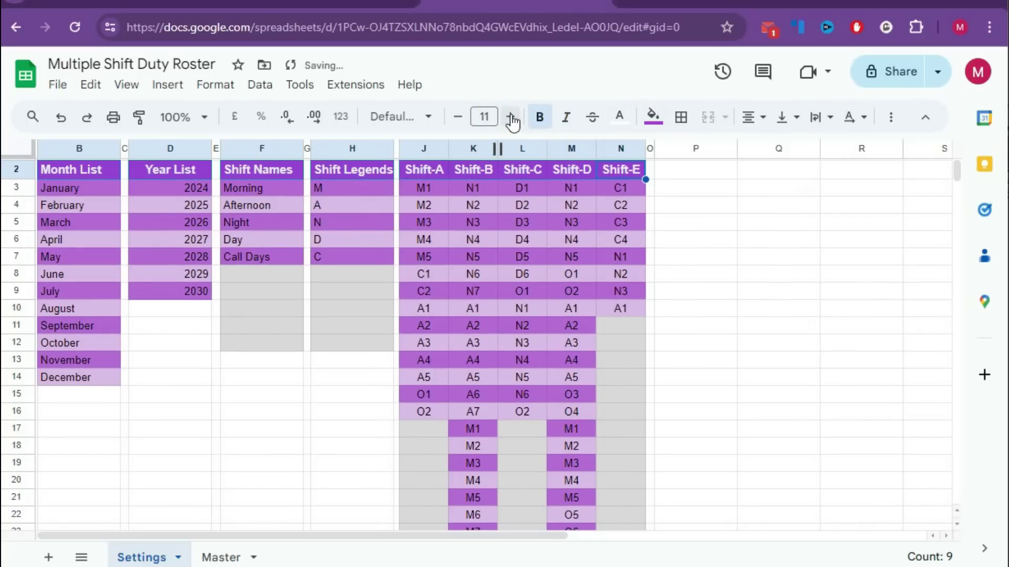
Try the Lobster font and the Lilita One font on the selected row 2 headers.
click(427, 118)
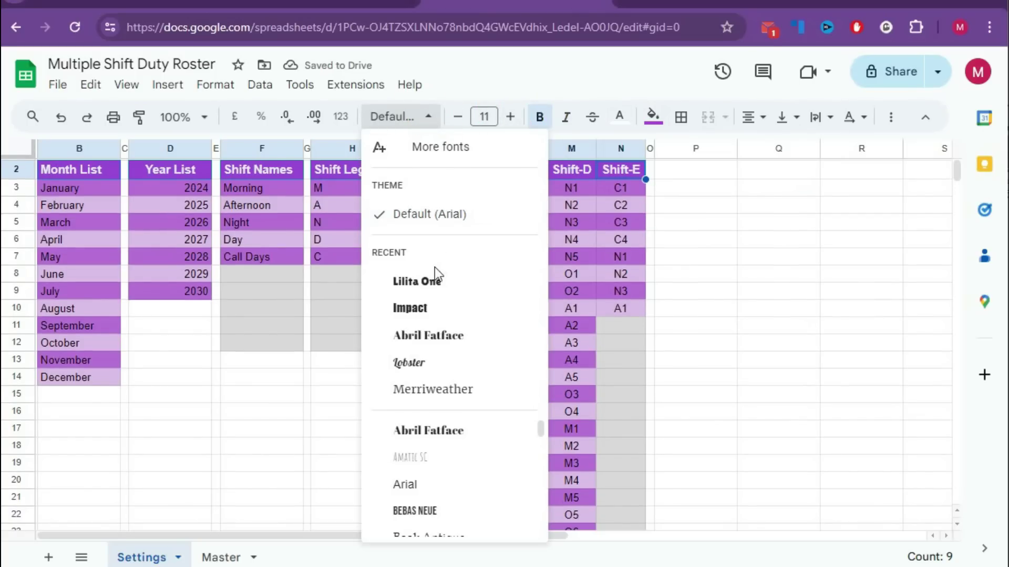
click(427, 362)
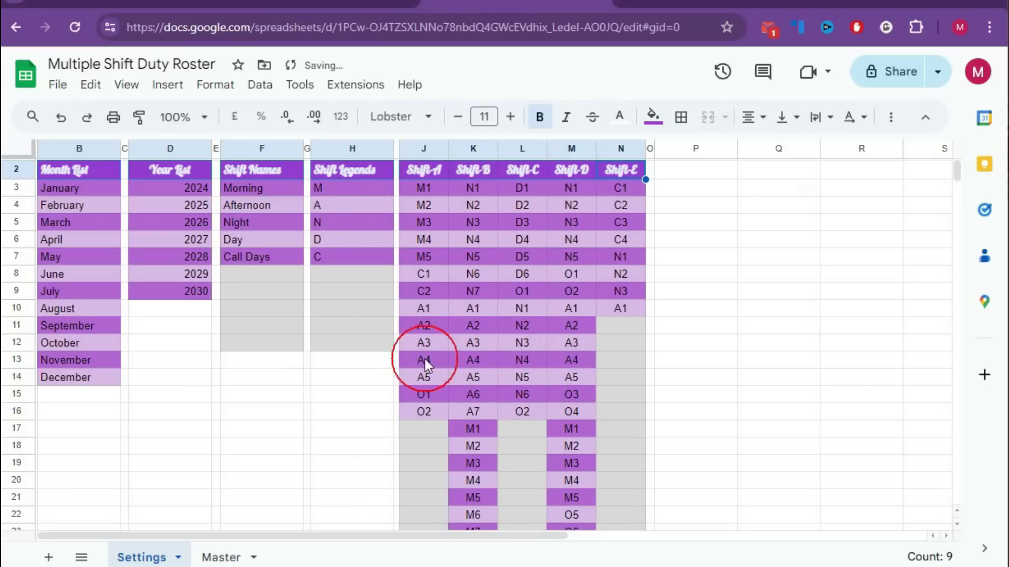
click(427, 117)
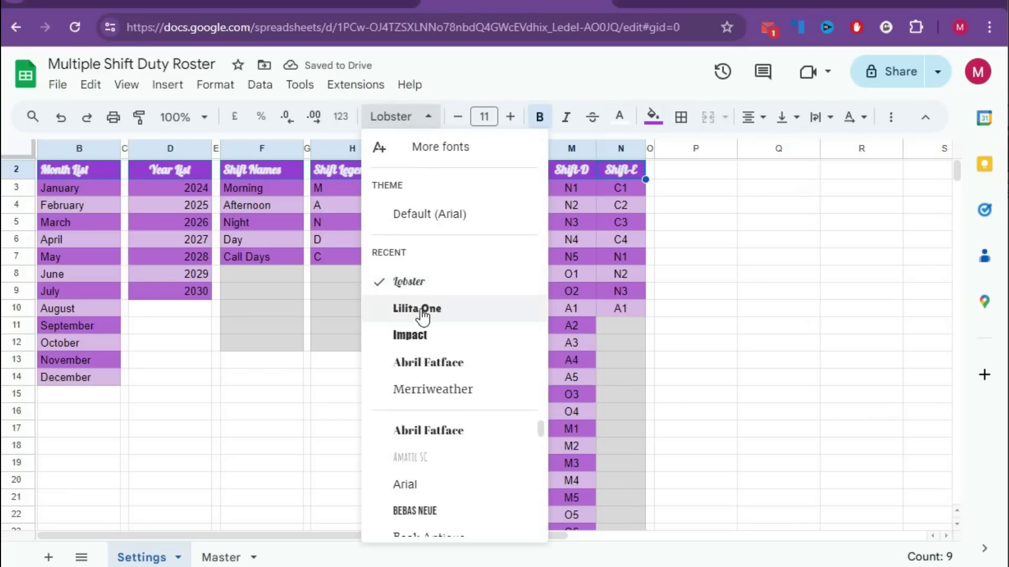
click(421, 306)
Remove bold from the row 2 headers and set their font to Merriweather.
click(541, 118)
click(415, 117)
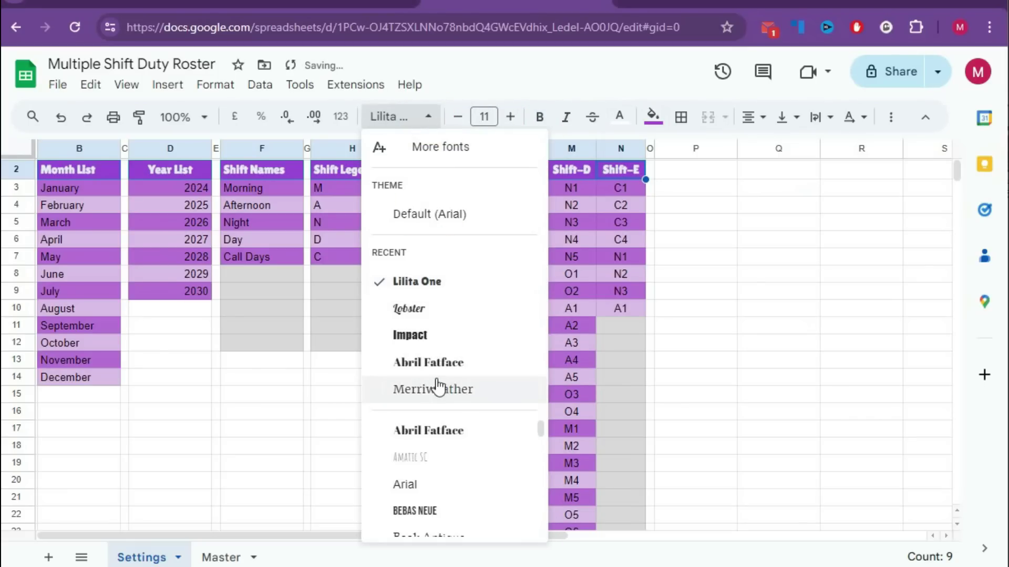
click(496, 388)
click(520, 242)
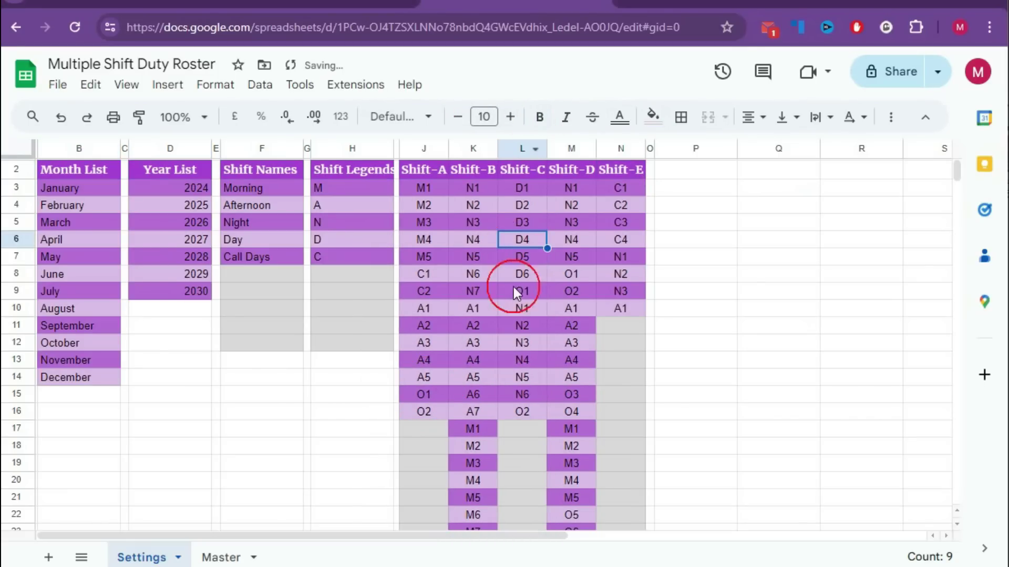
Fit the widths of columns J to N, Shift-A through Shift-E, to their contents.
double_click(448, 149)
double_click(498, 148)
double_click(547, 149)
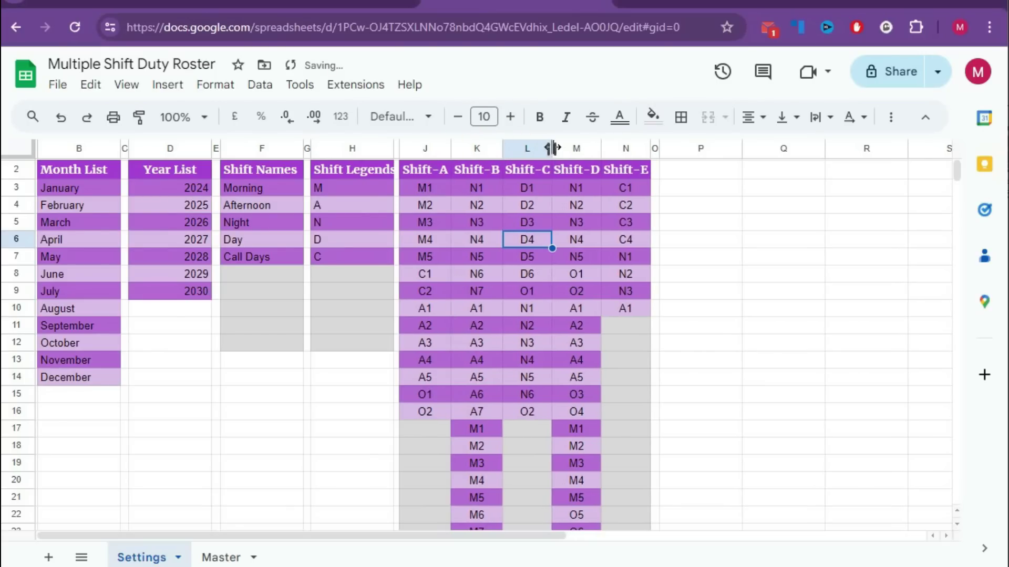
double_click(596, 148)
double_click(646, 149)
click(473, 222)
click(528, 301)
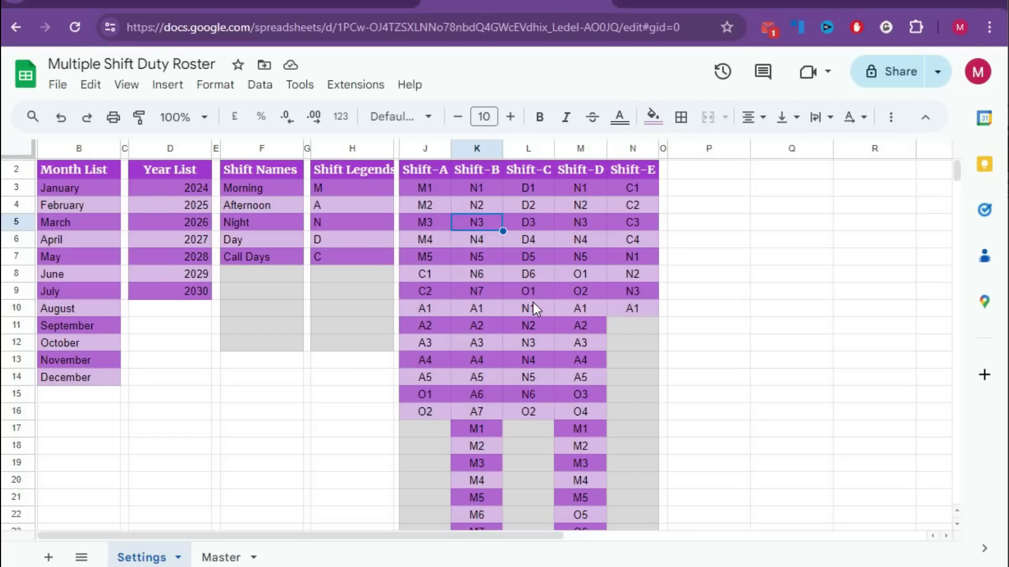
drag(768, 177, 773, 367)
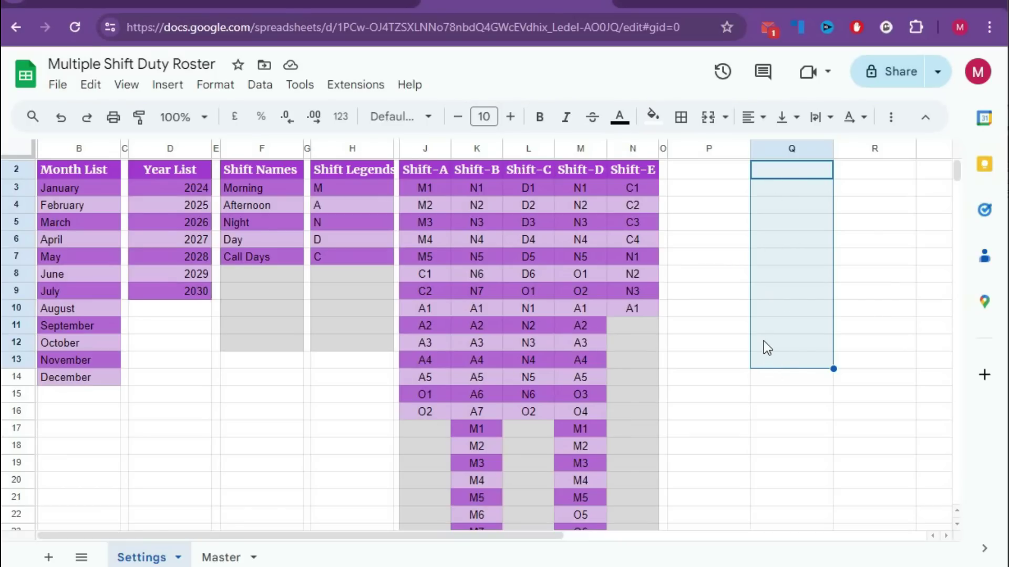
drag(257, 273, 251, 346)
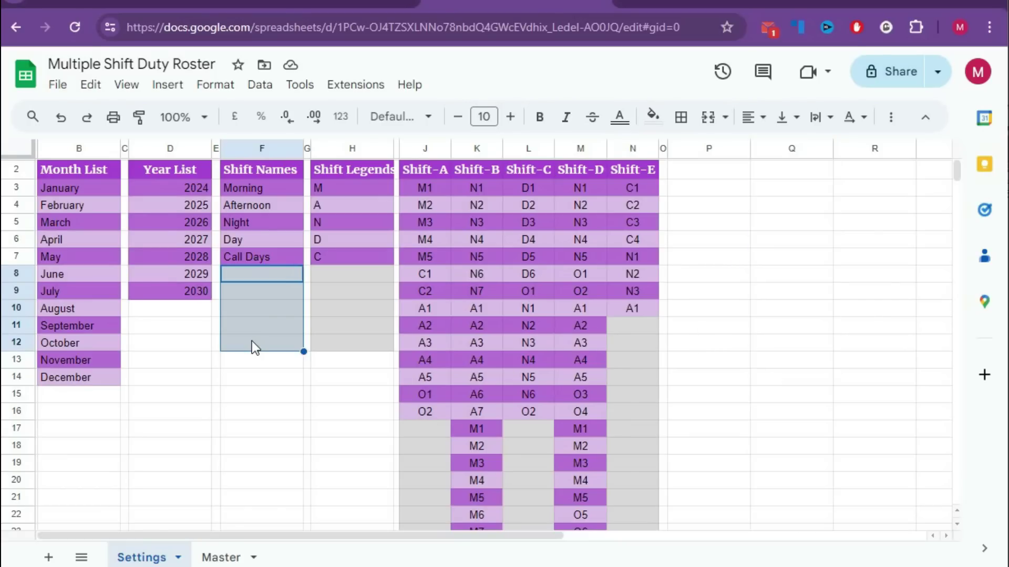